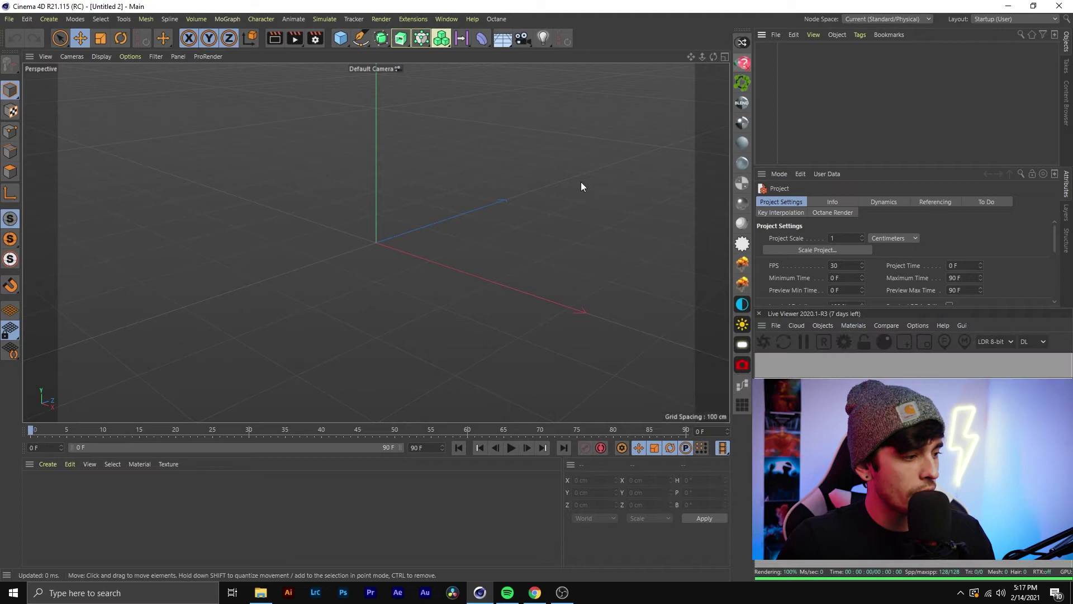
- Import the male_head file from the desktop into the scene
{"action": "left_click", "coordinate": [1033, 6]}
{"action": "left_click_drag", "start_coordinate": [1004, 21], "coordinate": [558, 199]}
{"action": "left_click", "coordinate": [546, 331]}
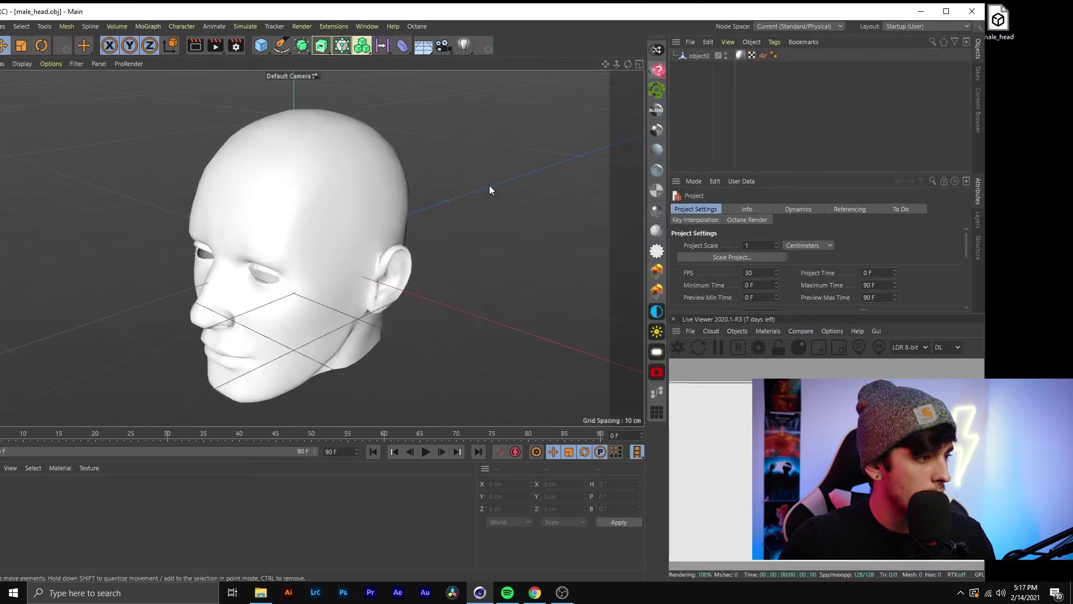
{"action": "key", "text": "super+Up"}
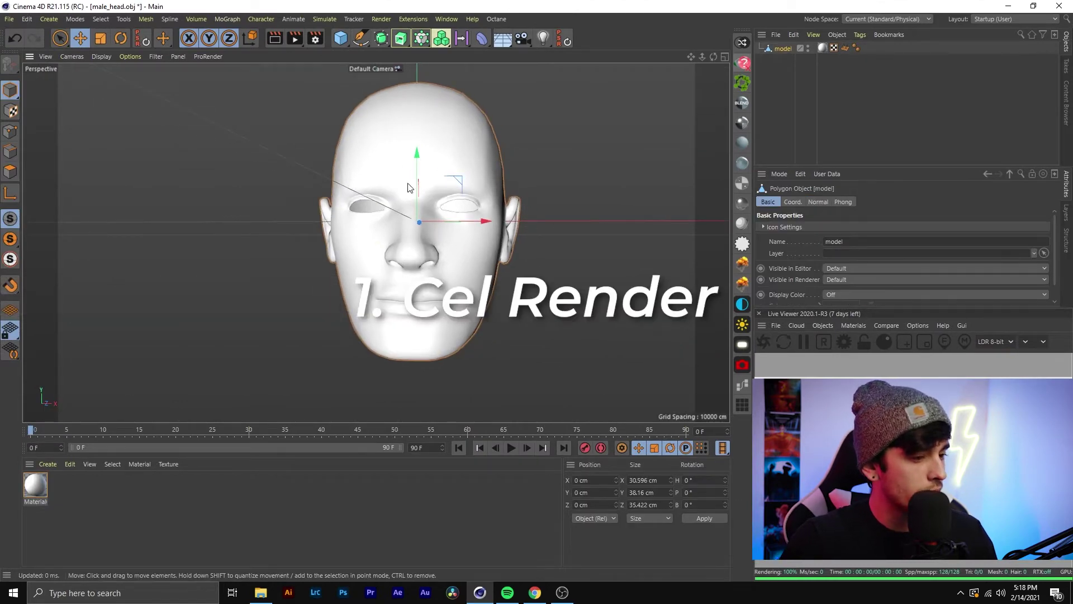
- Switch the head model to edge mode so that its polygon edges are displayed
{"action": "left_click", "coordinate": [10, 150]}
{"action": "mouse_move", "coordinate": [388, 184]}
{"action": "left_mouse_down", "text": "alt"}
{"action": "mouse_move", "coordinate": [483, 202]}
{"action": "mouse_move", "coordinate": [401, 172]}
{"action": "left_mouse_up", "text": "alt"}
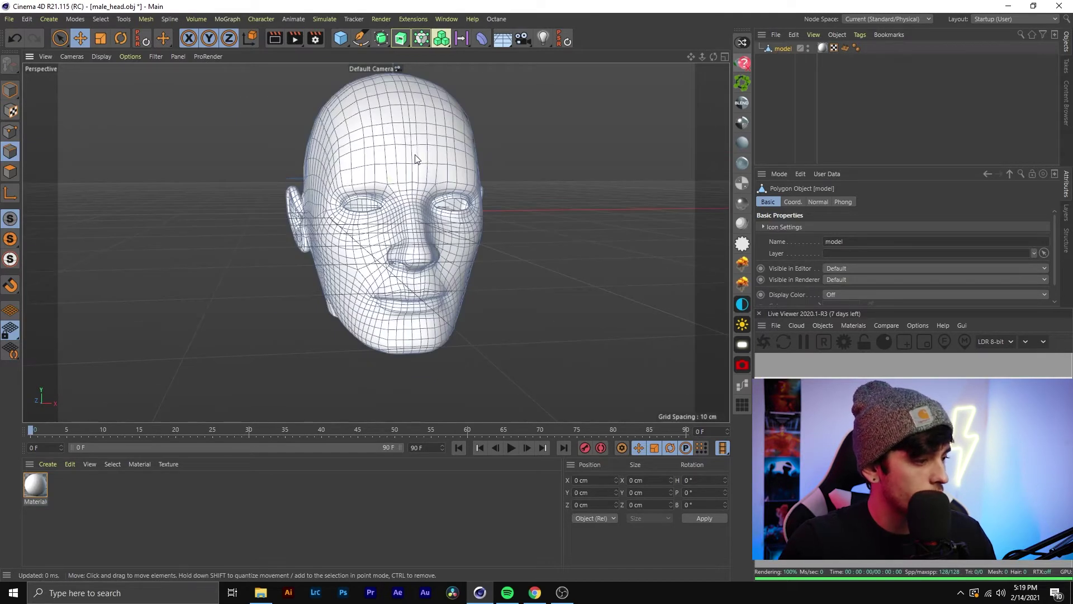
{"action": "mouse_move", "coordinate": [436, 164]}
{"action": "left_mouse_down", "text": "alt"}
{"action": "mouse_move", "coordinate": [397, 153]}
{"action": "mouse_move", "coordinate": [418, 164]}
{"action": "left_mouse_up", "text": "alt"}
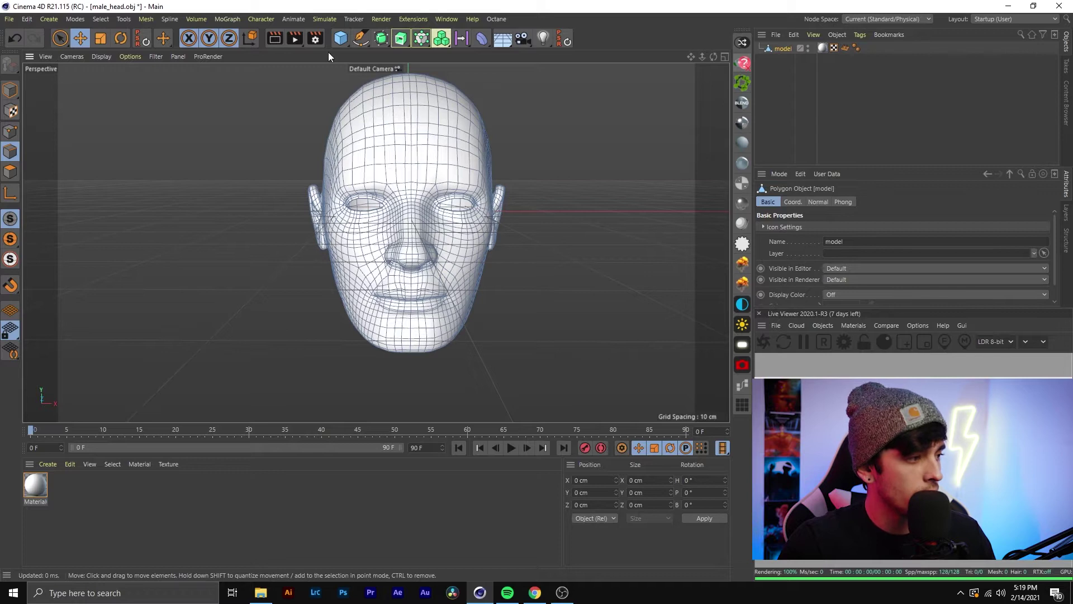
- Add the Cel Renderer effect to the render settings with Outline and Edges enabled, keeping the black edge color
{"action": "left_click", "coordinate": [313, 39]}
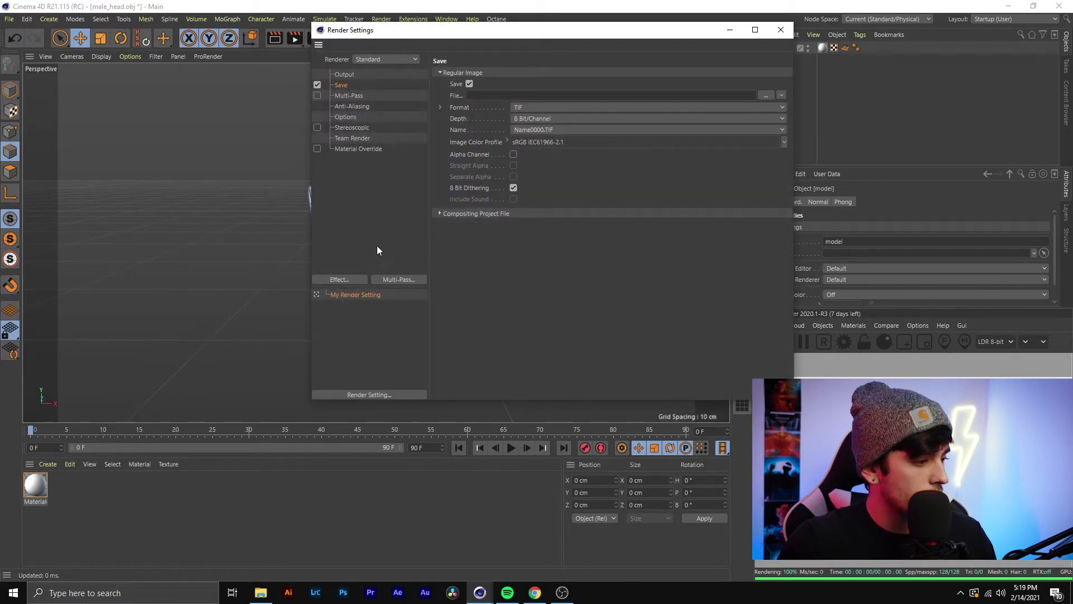
{"action": "left_click", "coordinate": [354, 279]}
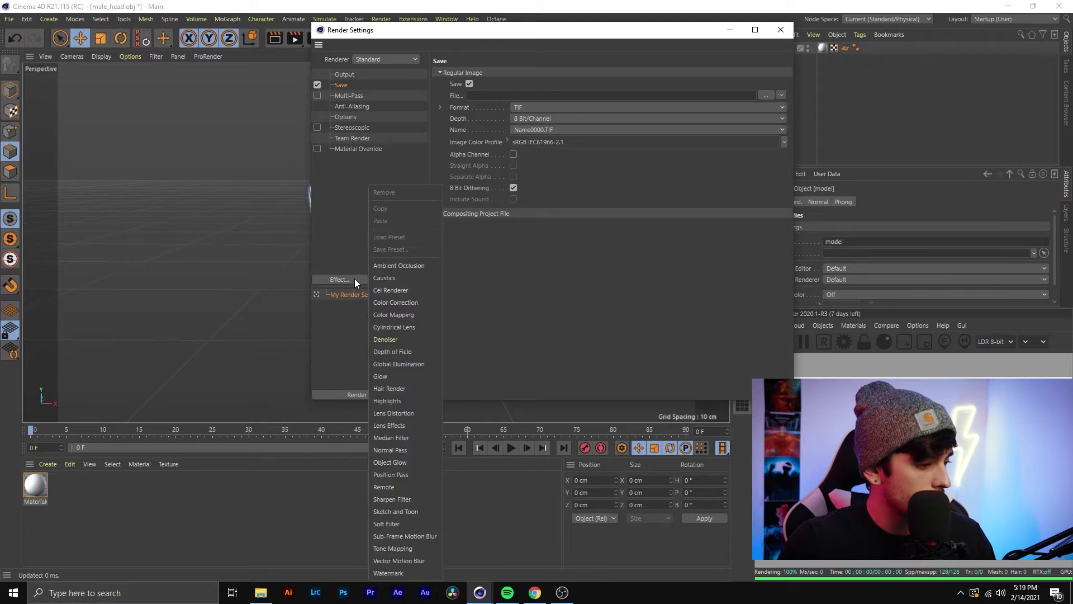
{"action": "left_click", "coordinate": [408, 290]}
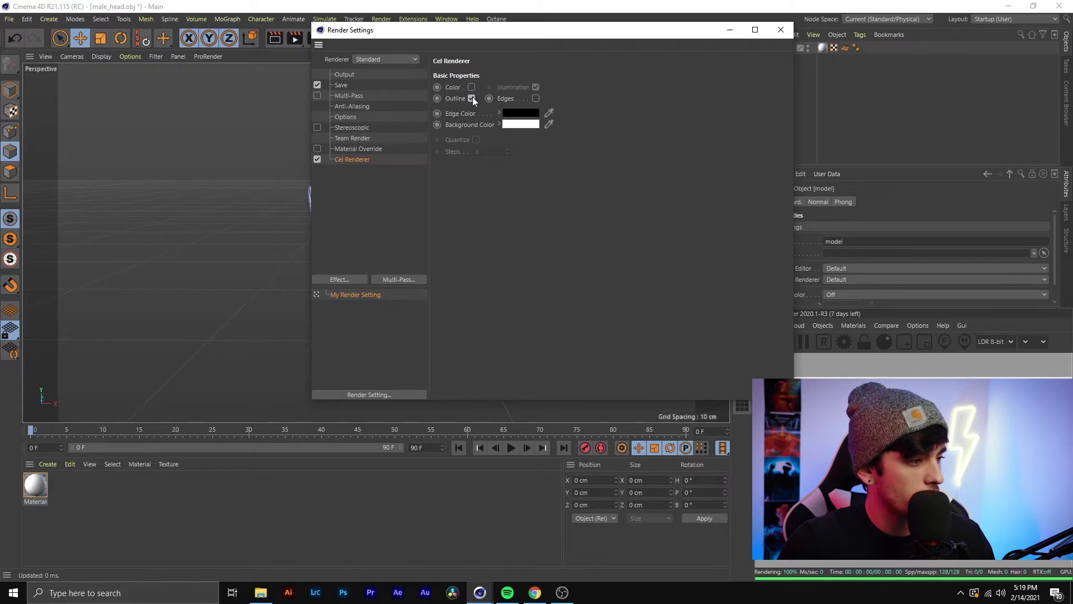
{"action": "left_click", "coordinate": [518, 114]}
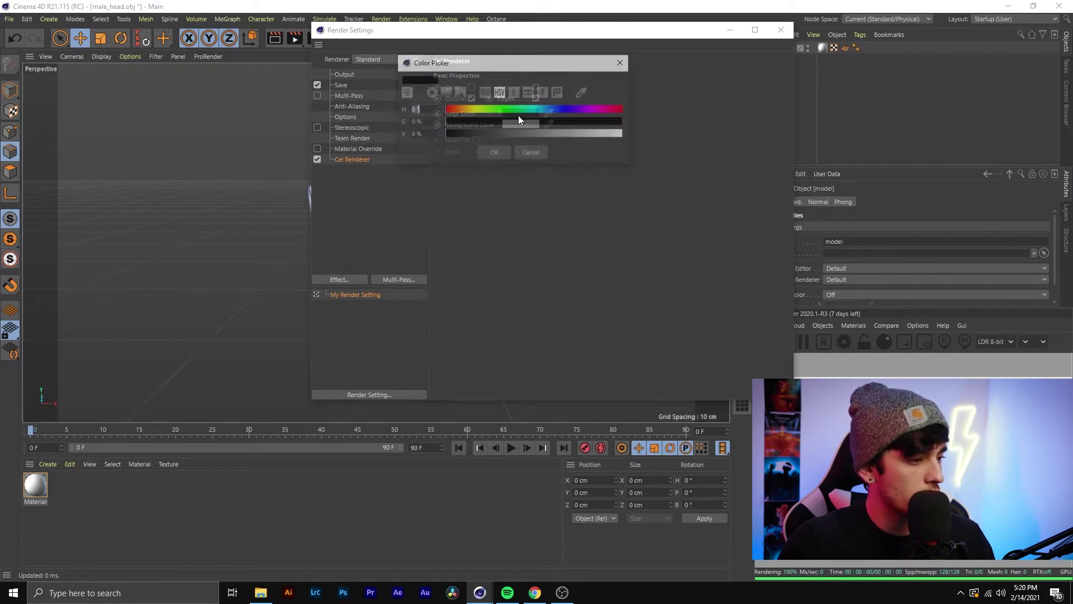
{"action": "left_click", "coordinate": [532, 152]}
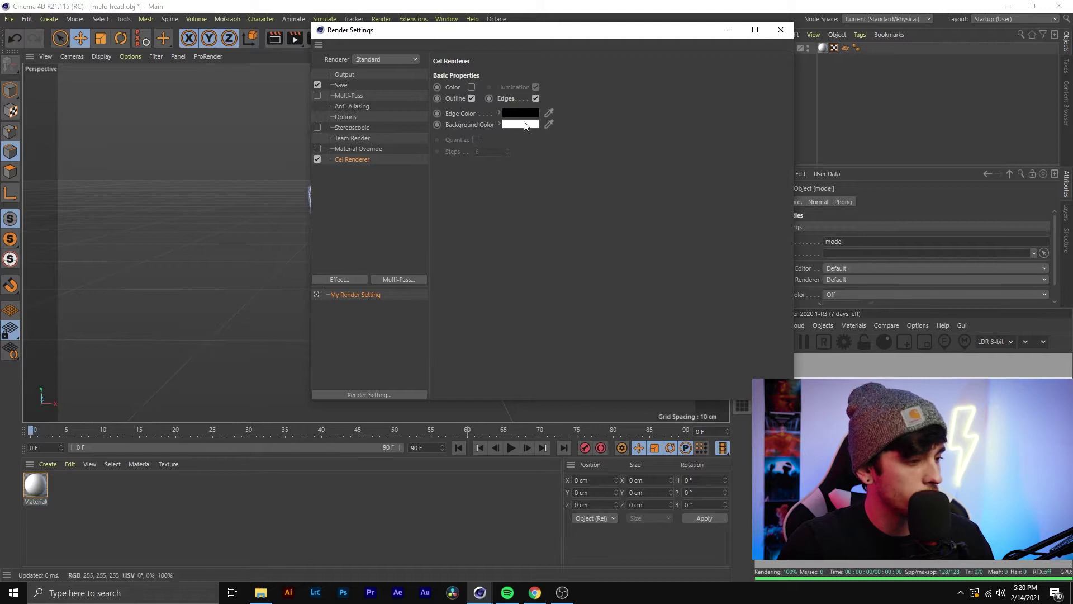
{"action": "left_click", "coordinate": [780, 29]}
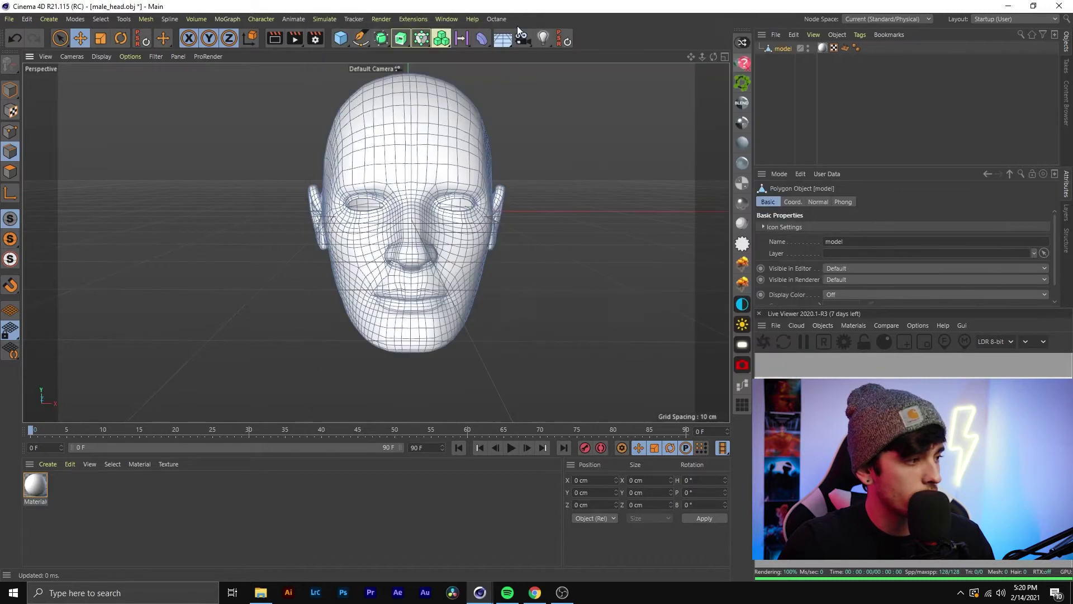
- Render the head to the Picture Viewer before and after revisiting the Cel Renderer settings
{"action": "left_click", "coordinate": [295, 38]}
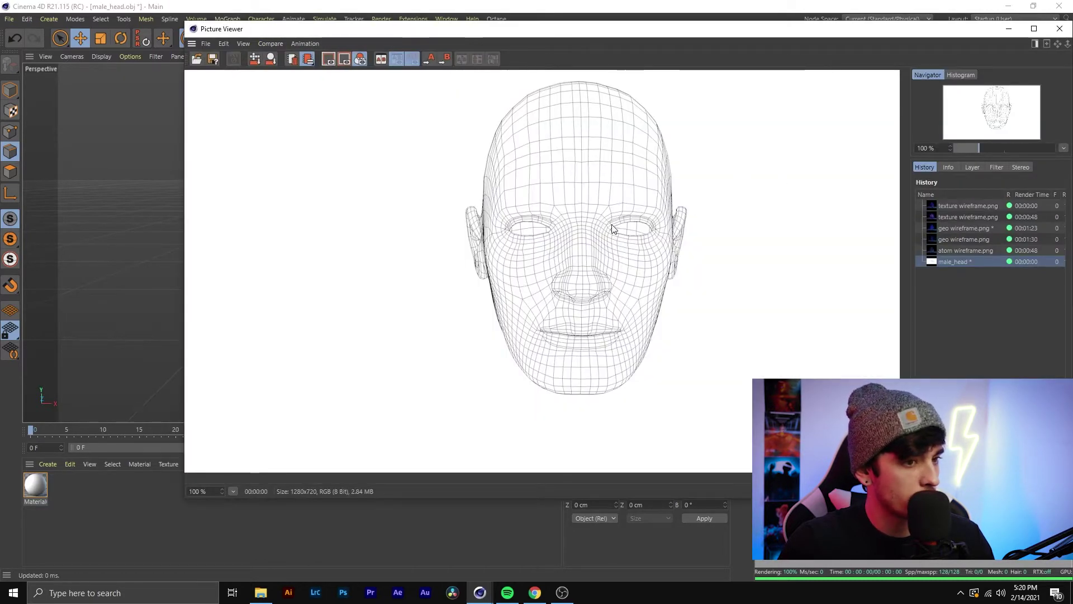
{"action": "left_click", "coordinate": [1059, 29]}
{"action": "left_click", "coordinate": [315, 38]}
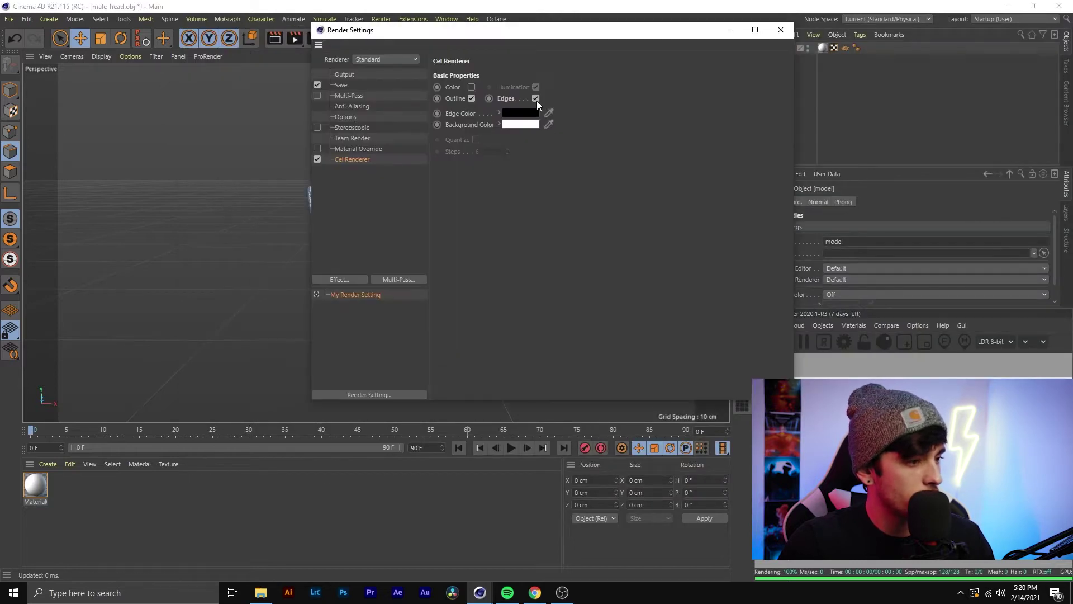
{"action": "left_click_drag", "start_coordinate": [421, 34], "coordinate": [445, 124]}
{"action": "left_click", "coordinate": [294, 38]}
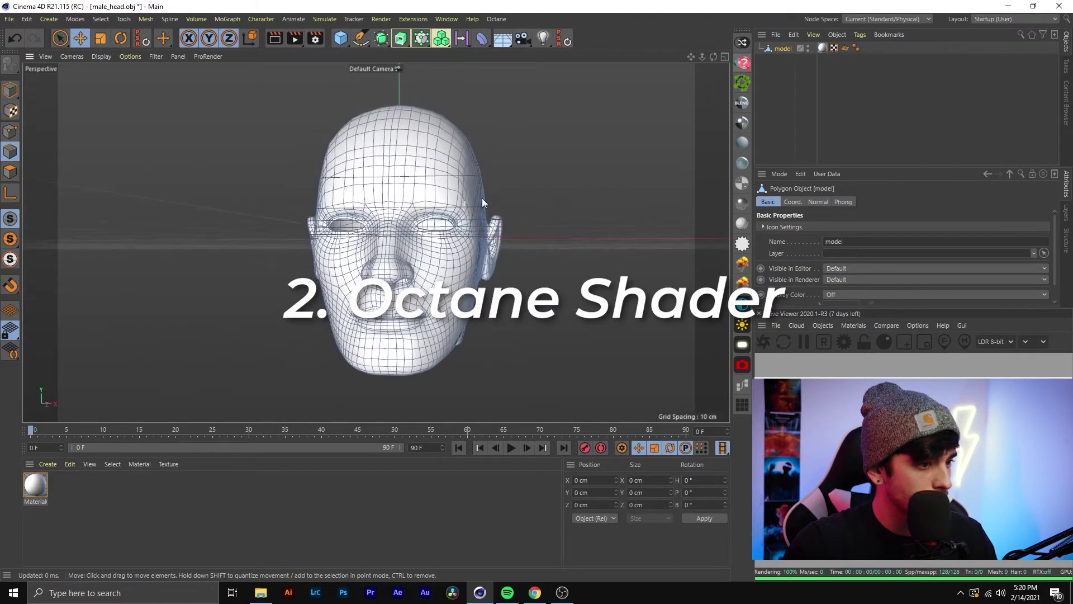
- Switch to the BP - UV Edit layout and select all edges of the head model
{"action": "left_click", "coordinate": [994, 19]}
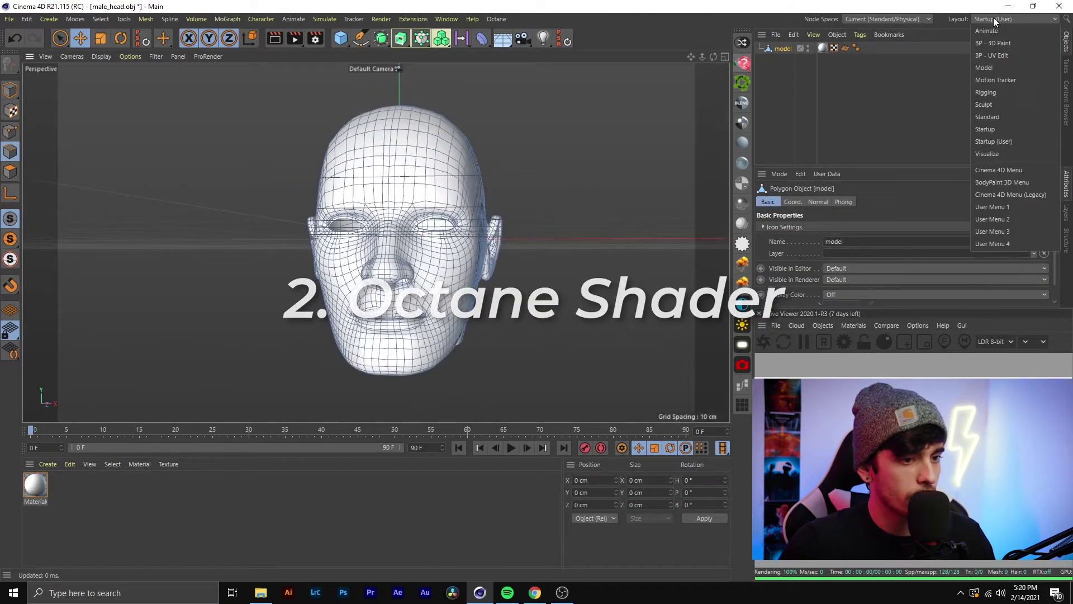
{"action": "left_click", "coordinate": [1010, 55]}
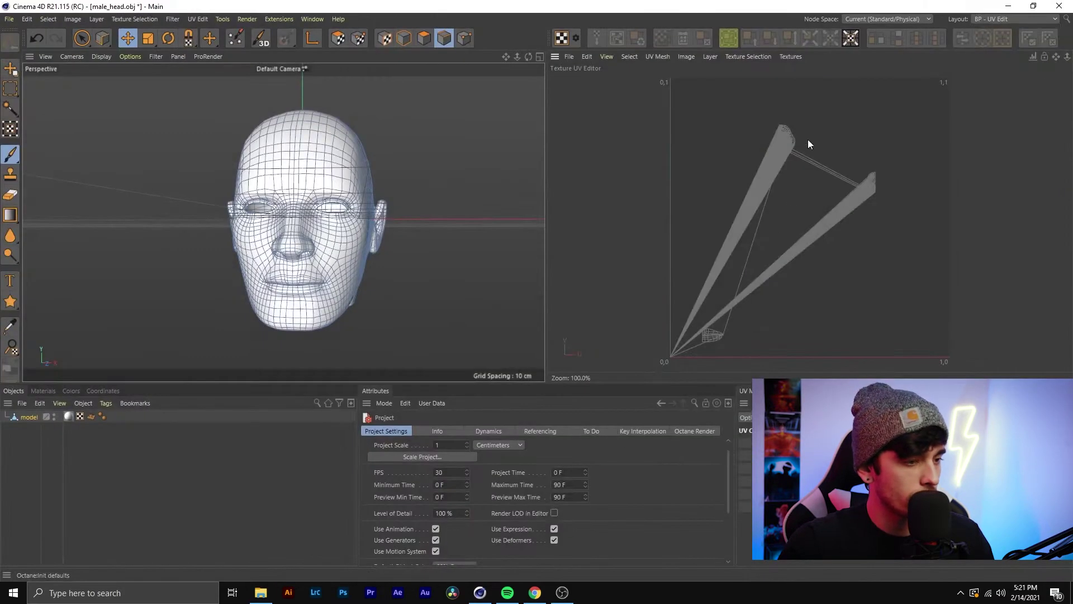
{"action": "left_click", "coordinate": [327, 163]}
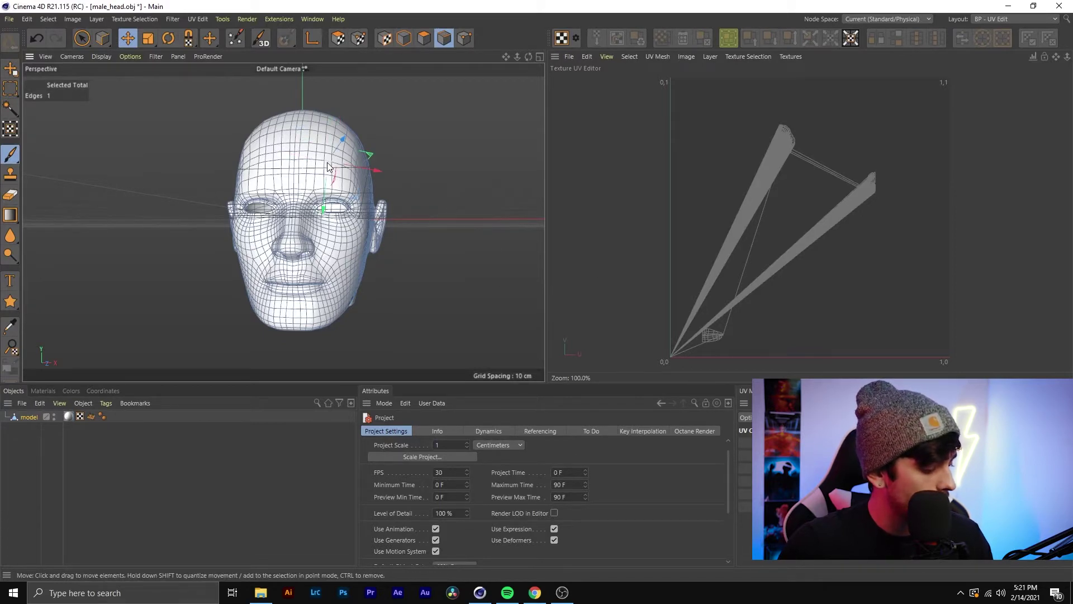
{"action": "key", "text": "ctrl+a"}
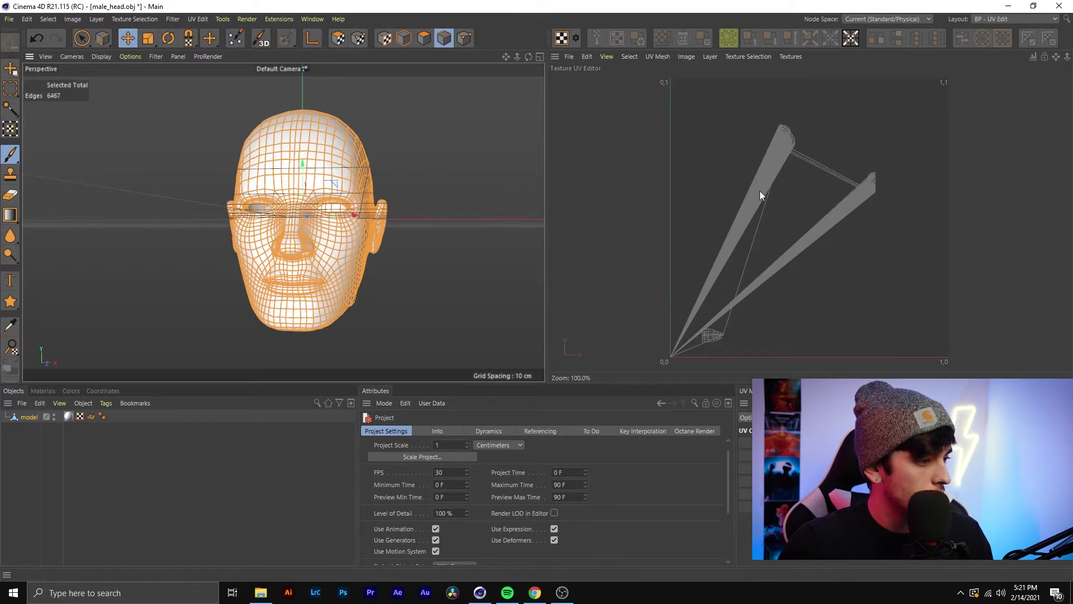
{"action": "left_click", "coordinate": [447, 109]}
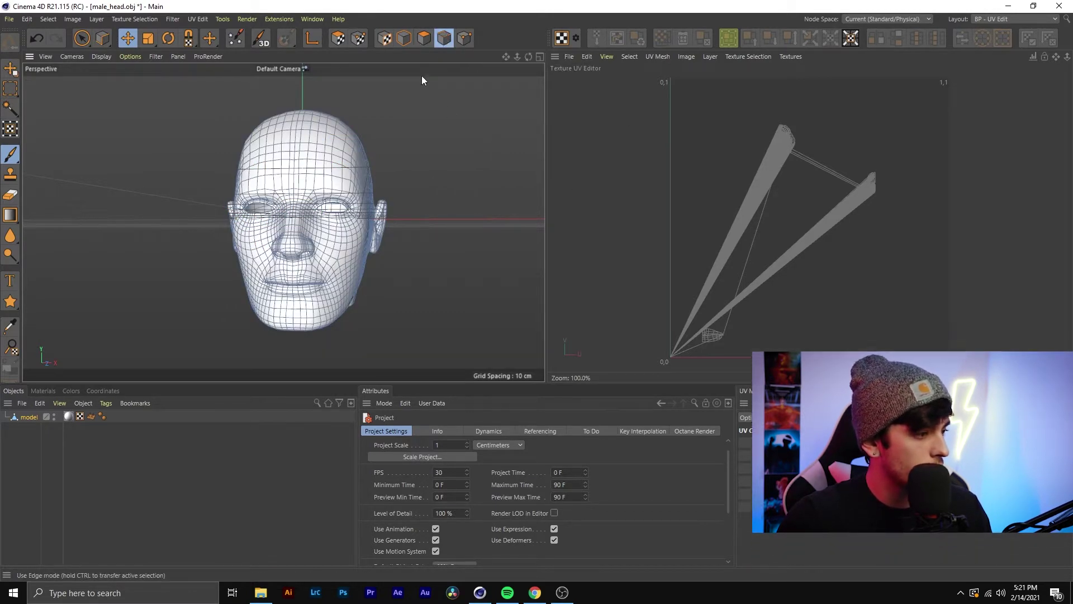
{"action": "left_click", "coordinate": [334, 155]}
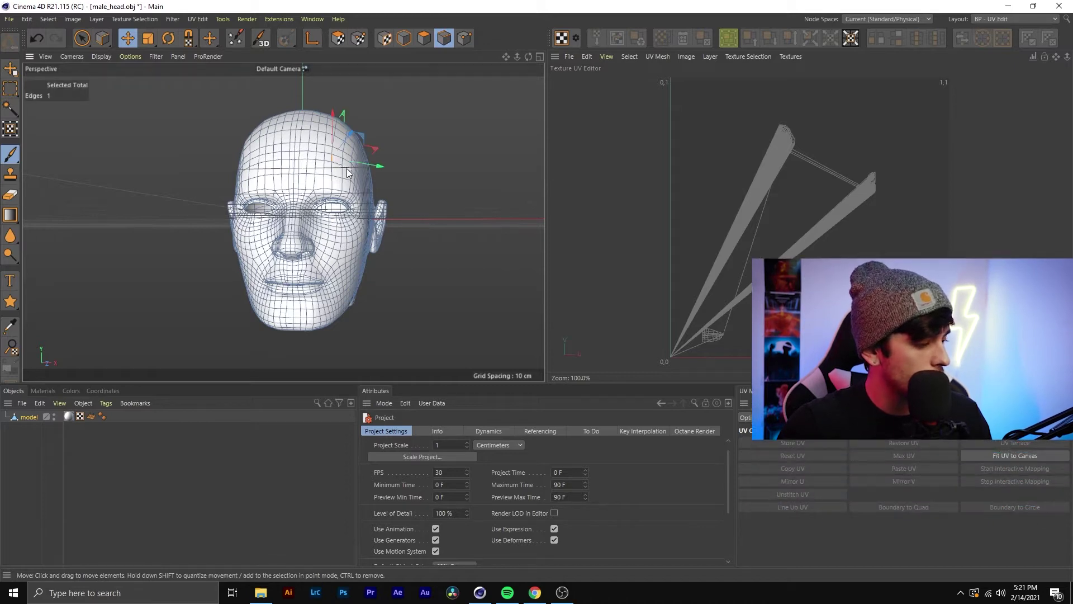
{"action": "key", "text": "ctrl+a"}
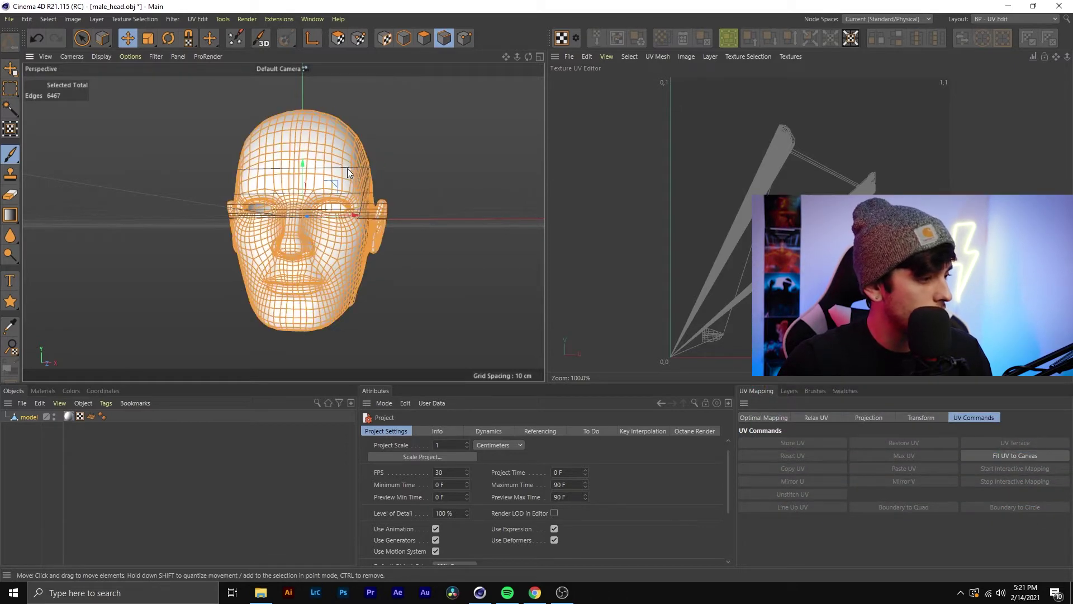
- Apply Max UV to the head in UV polygon mode and return to the Startup (User) layout
{"action": "left_click", "coordinate": [338, 42]}
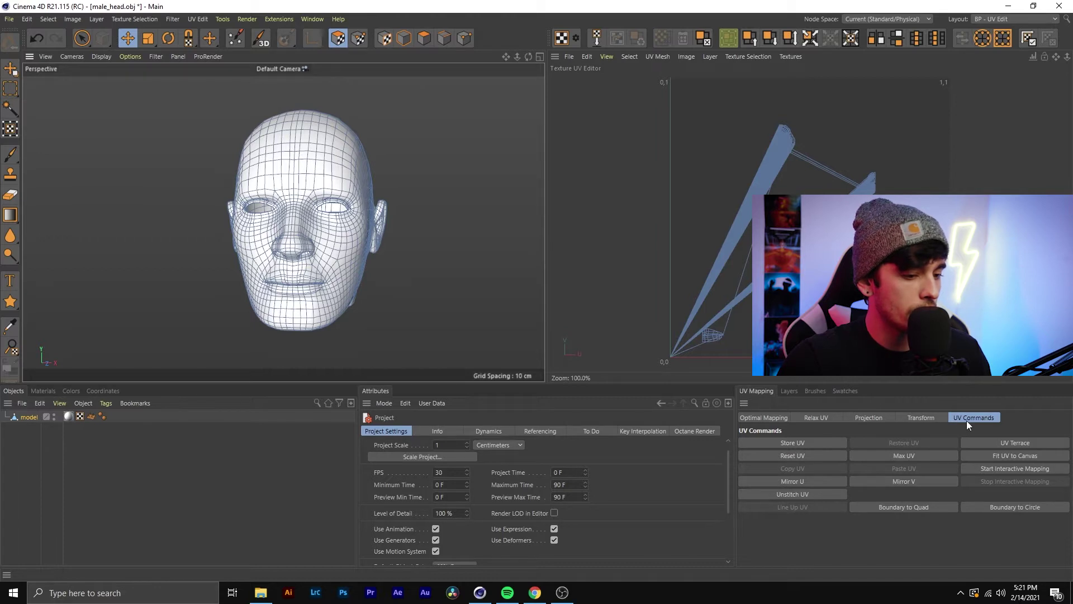
{"action": "left_click", "coordinate": [919, 455]}
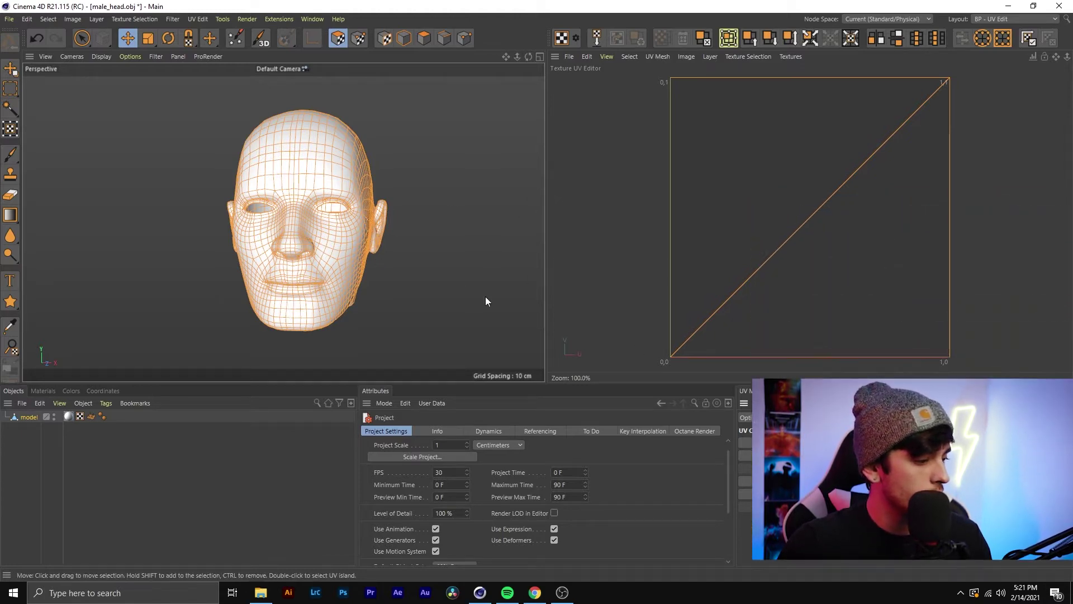
{"action": "left_click", "coordinate": [995, 20]}
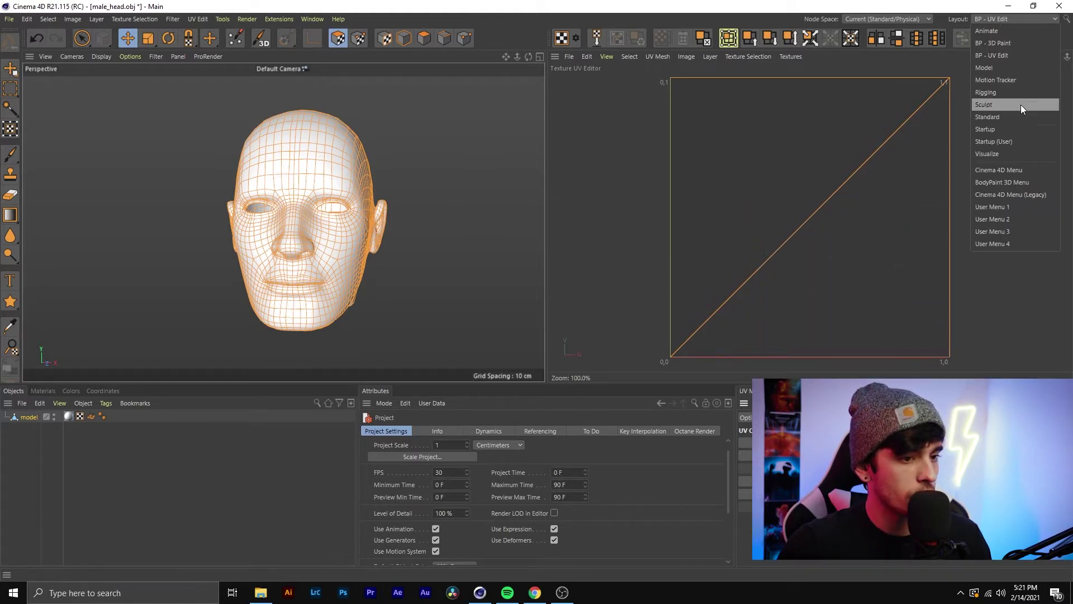
{"action": "left_click", "coordinate": [1009, 141]}
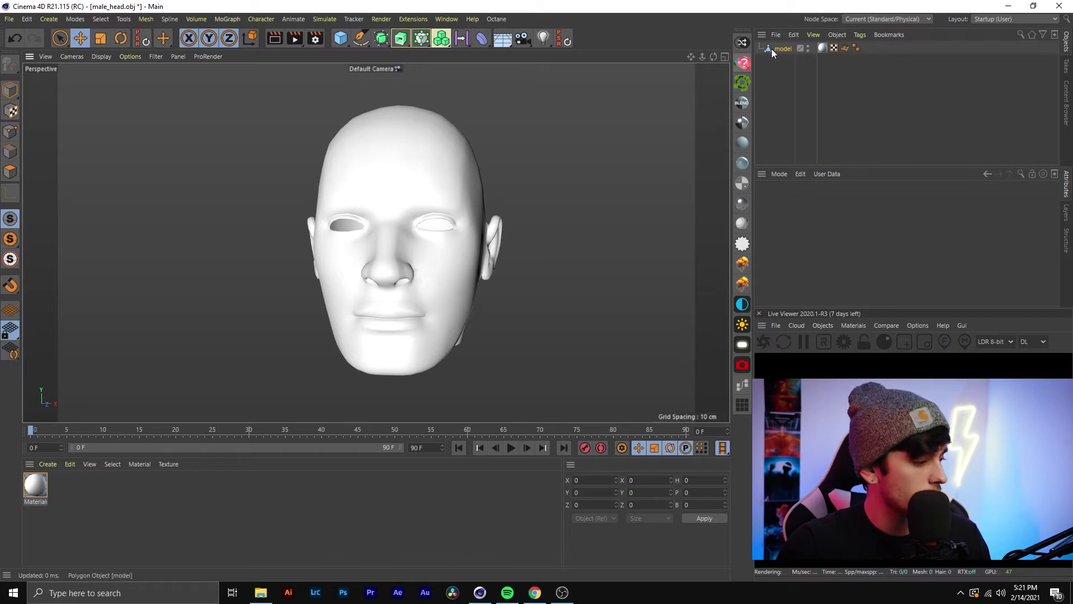
- Delete the imported material and remove its material tag from the model
{"action": "left_click", "coordinate": [35, 483]}
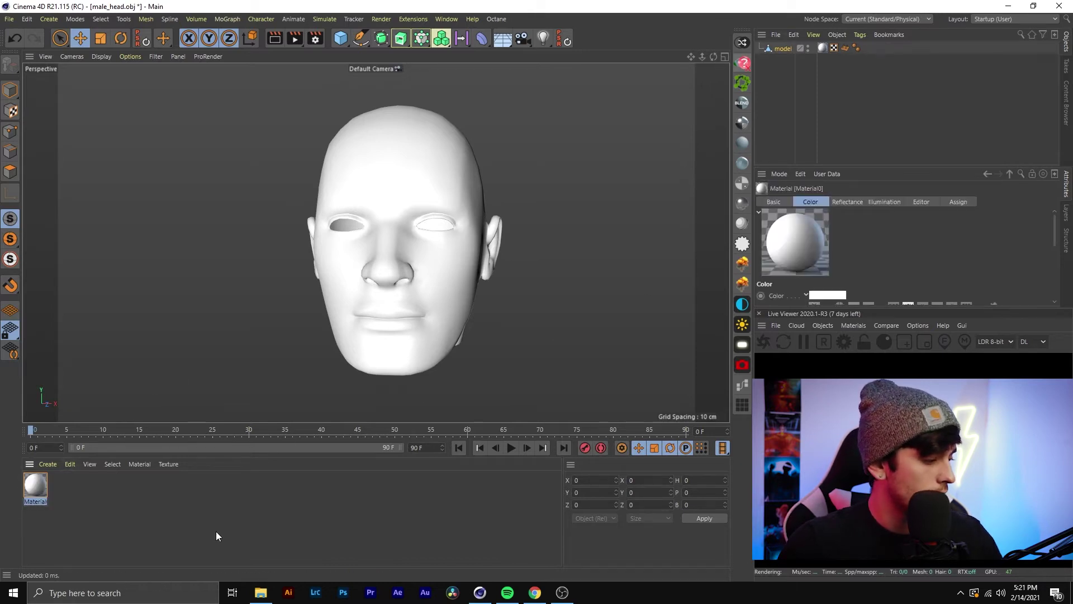
{"action": "key", "text": "Delete"}
{"action": "left_click", "coordinate": [822, 48]}
{"action": "key", "text": "Delete"}
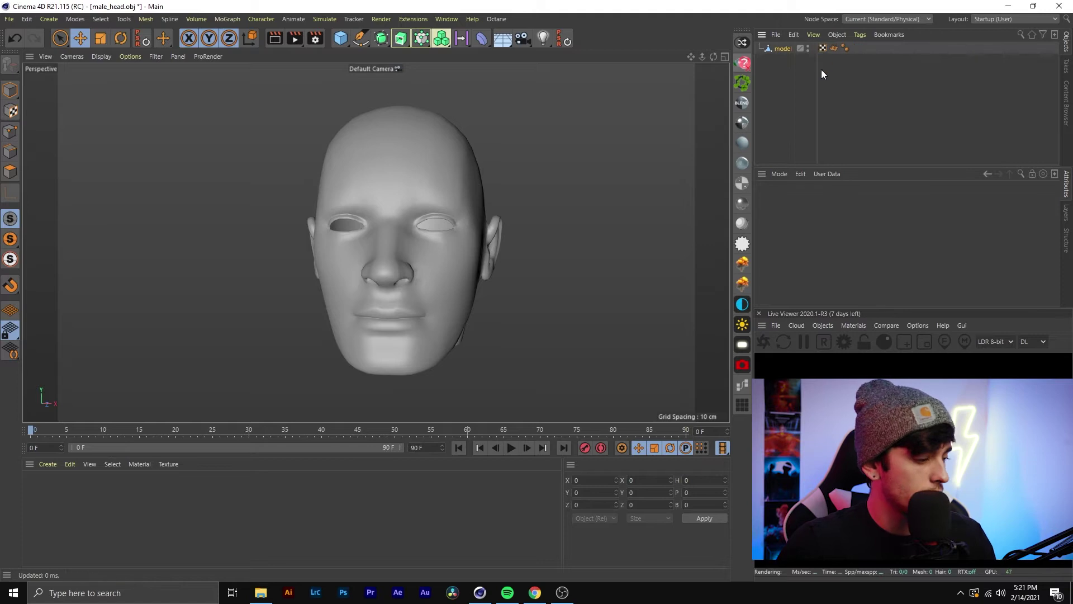
- Create an Octane diffuse material and open it in an enlarged Octane Node Editor, leaving room beside its node
{"action": "left_click", "coordinate": [742, 147]}
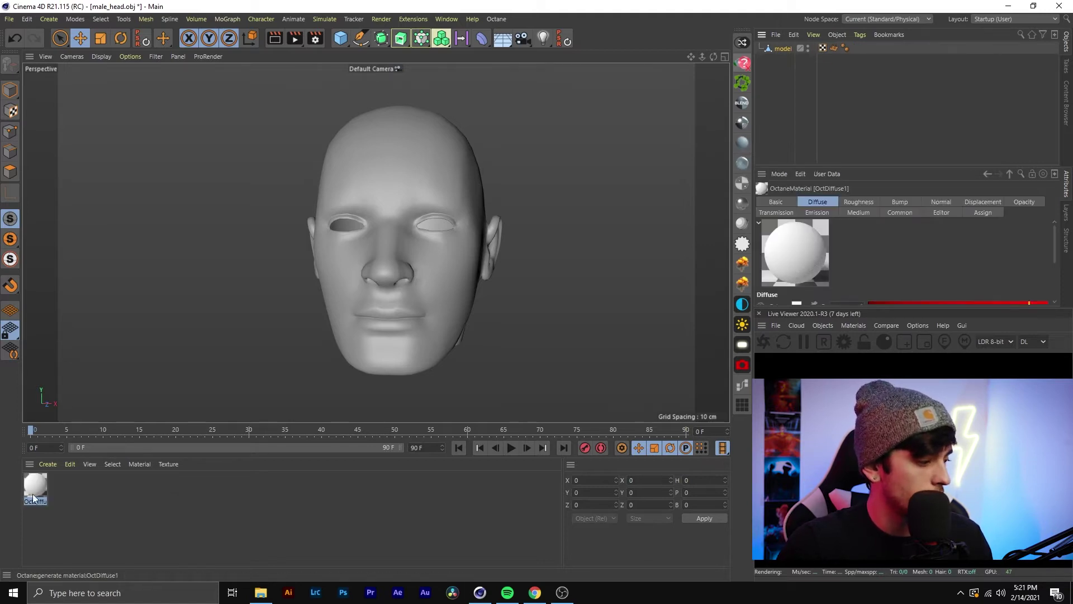
{"action": "double_click", "coordinate": [42, 492]}
{"action": "left_click", "coordinate": [200, 229]}
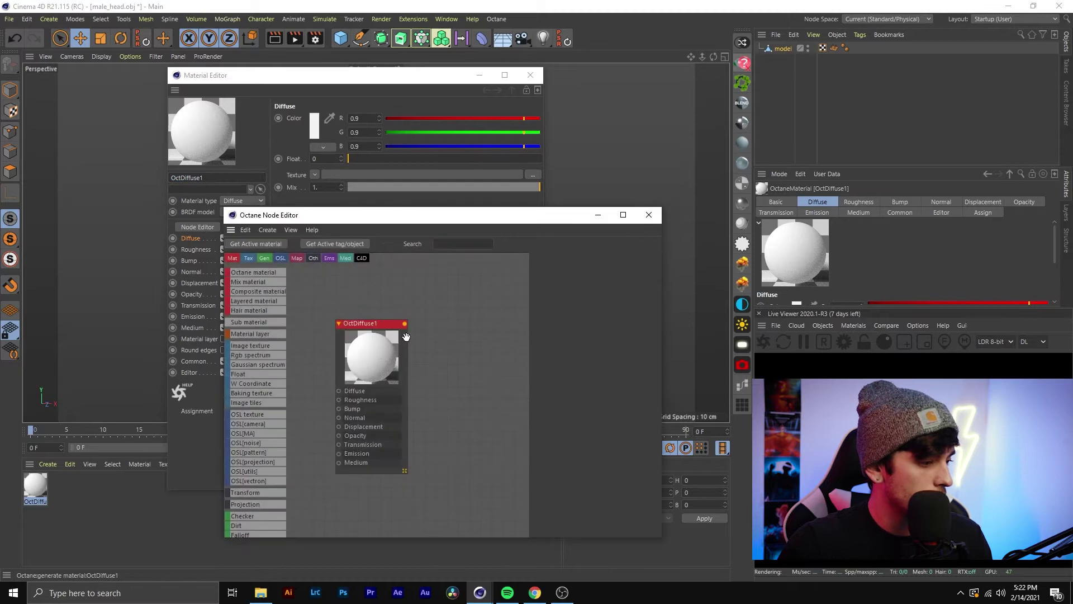
{"action": "left_click_drag", "start_coordinate": [479, 222], "coordinate": [396, 97]}
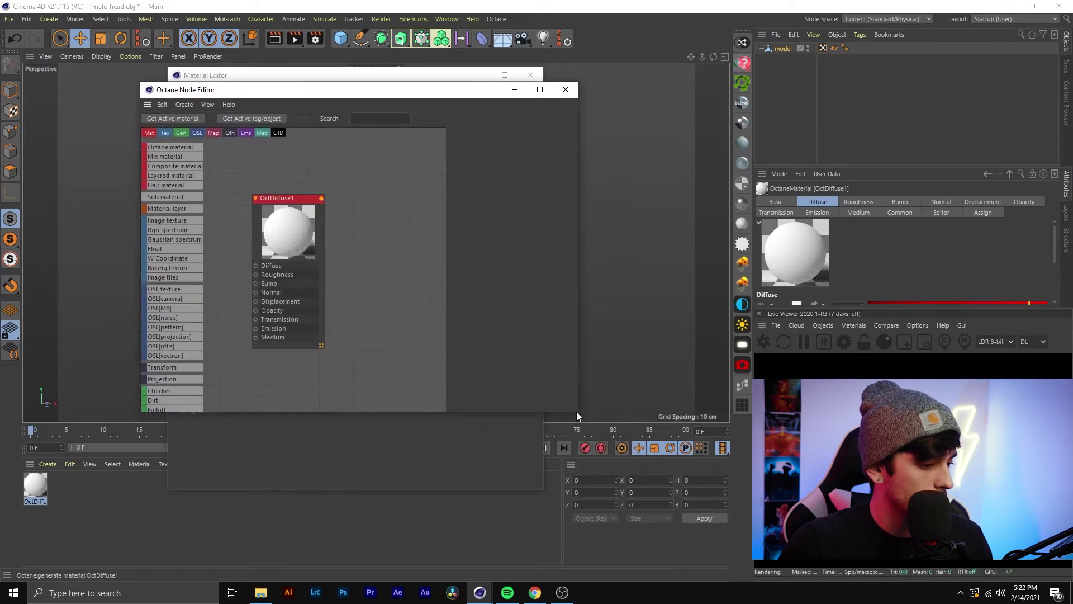
{"action": "left_click_drag", "start_coordinate": [579, 401], "coordinate": [859, 398]}
{"action": "left_click_drag", "start_coordinate": [621, 414], "coordinate": [621, 509]}
{"action": "left_click_drag", "start_coordinate": [286, 244], "coordinate": [494, 242]}
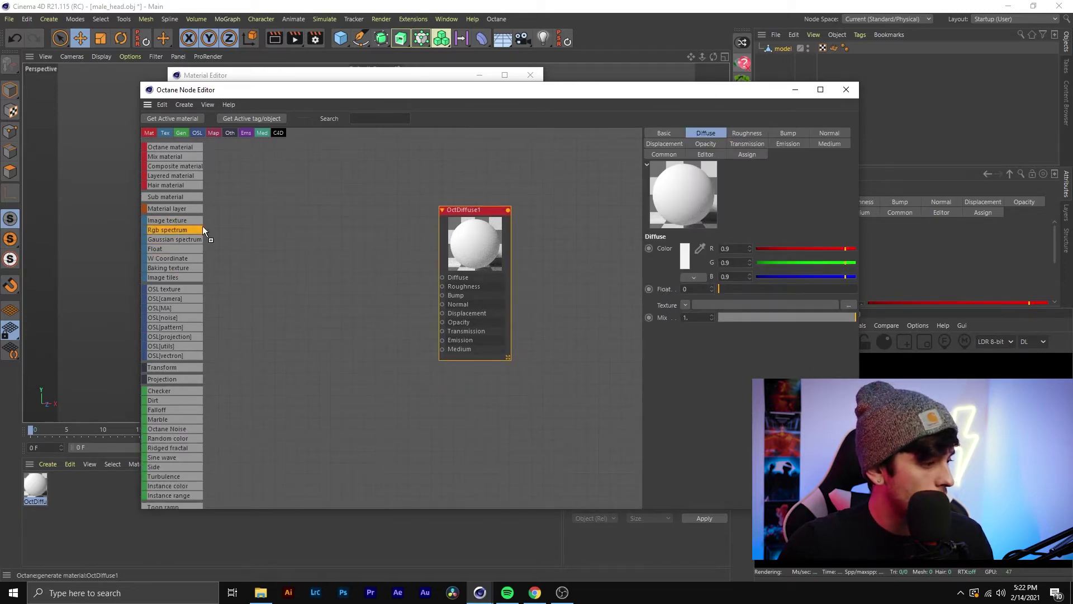
- Add two RGB spectrum nodes, one above the other, beside the diffuse material node
{"action": "left_click_drag", "start_coordinate": [272, 204], "coordinate": [272, 205]}
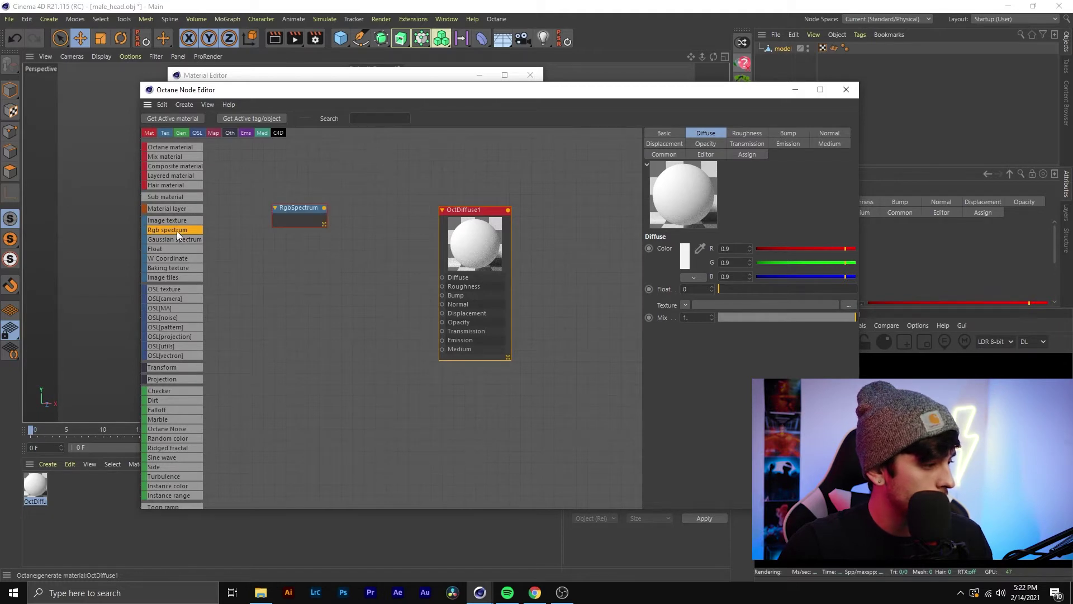
{"action": "mouse_move", "coordinate": [285, 246]}
{"action": "left_mouse_down"}
{"action": "mouse_move", "coordinate": [276, 242]}
{"action": "mouse_move", "coordinate": [302, 249]}
{"action": "left_mouse_up"}
{"action": "left_click", "coordinate": [295, 220]}
{"action": "left_click", "coordinate": [297, 252]}
- Set the upper RGB spectrum node's color to black
{"action": "left_click", "coordinate": [299, 216]}
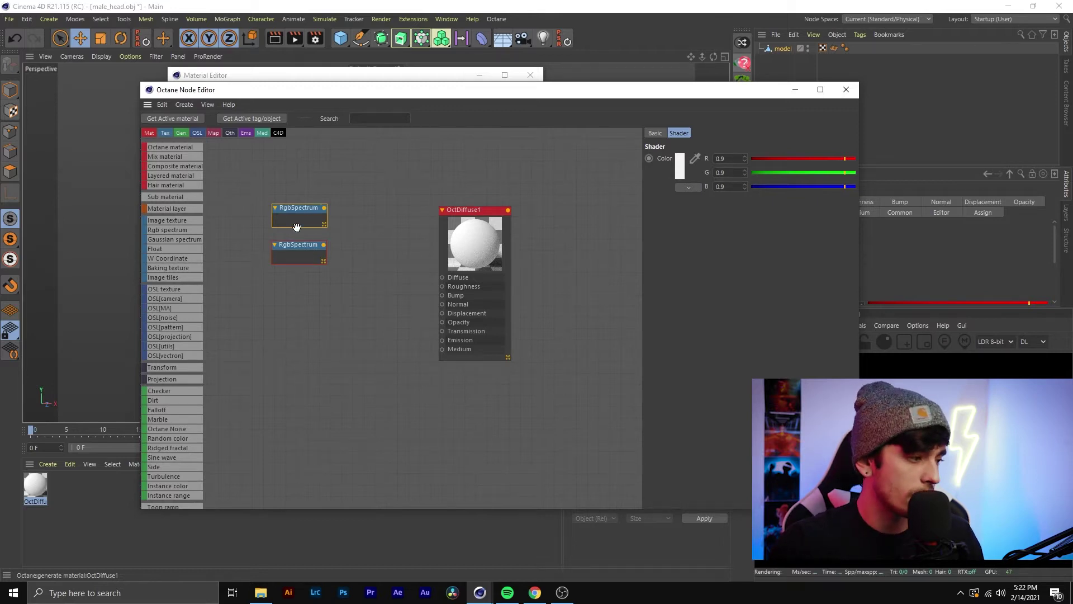
{"action": "left_click", "coordinate": [679, 168]}
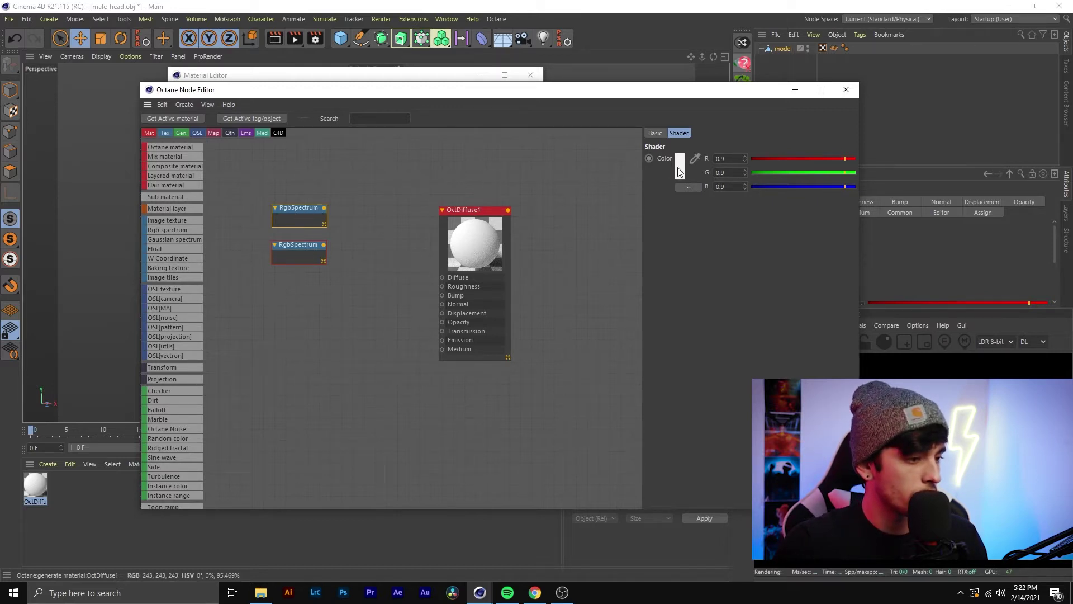
{"action": "left_click_drag", "start_coordinate": [633, 190], "coordinate": [613, 189]}
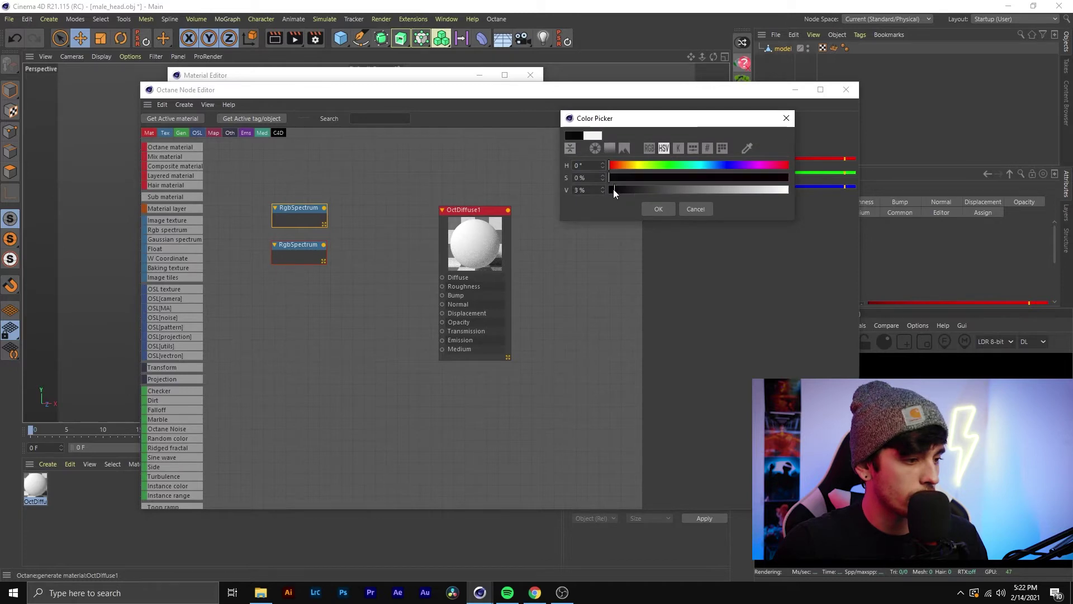
{"action": "left_click", "coordinate": [658, 209]}
- Set the lower RGB spectrum node's color to pure white
{"action": "left_click", "coordinate": [308, 247]}
{"action": "left_click", "coordinate": [297, 216]}
{"action": "left_click", "coordinate": [294, 256]}
{"action": "left_click", "coordinate": [680, 166]}
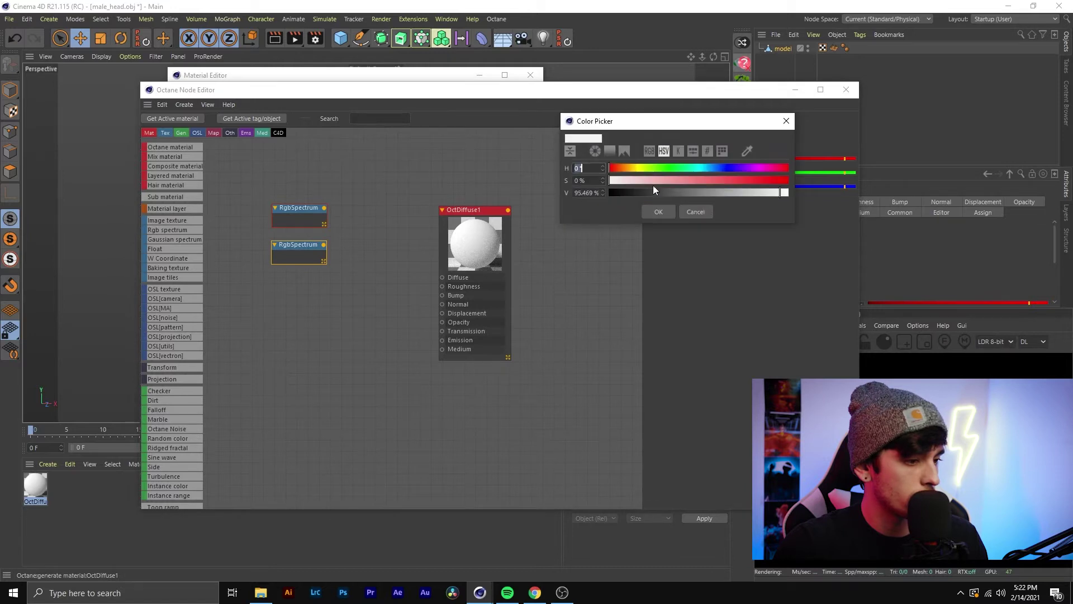
{"action": "left_click_drag", "start_coordinate": [770, 193], "coordinate": [788, 193]}
{"action": "left_click", "coordinate": [658, 212]}
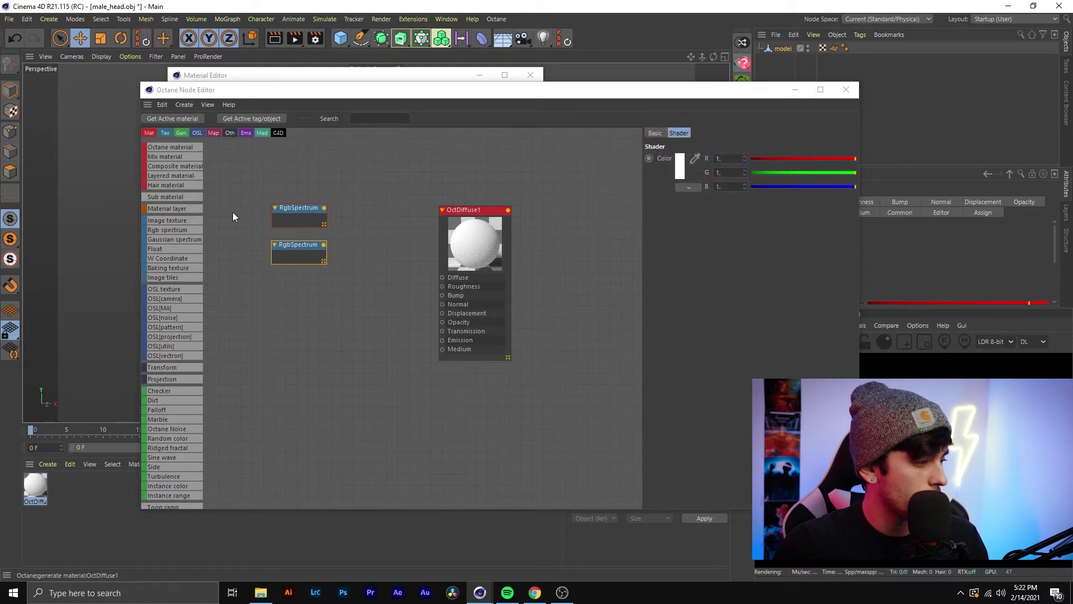
- Add a Mix texture node and connect the black RGB spectrum to Texture1 and the white one to Texture2
{"action": "scroll", "coordinate": [172, 326], "scroll_direction": "down", "scroll_amount": 5}
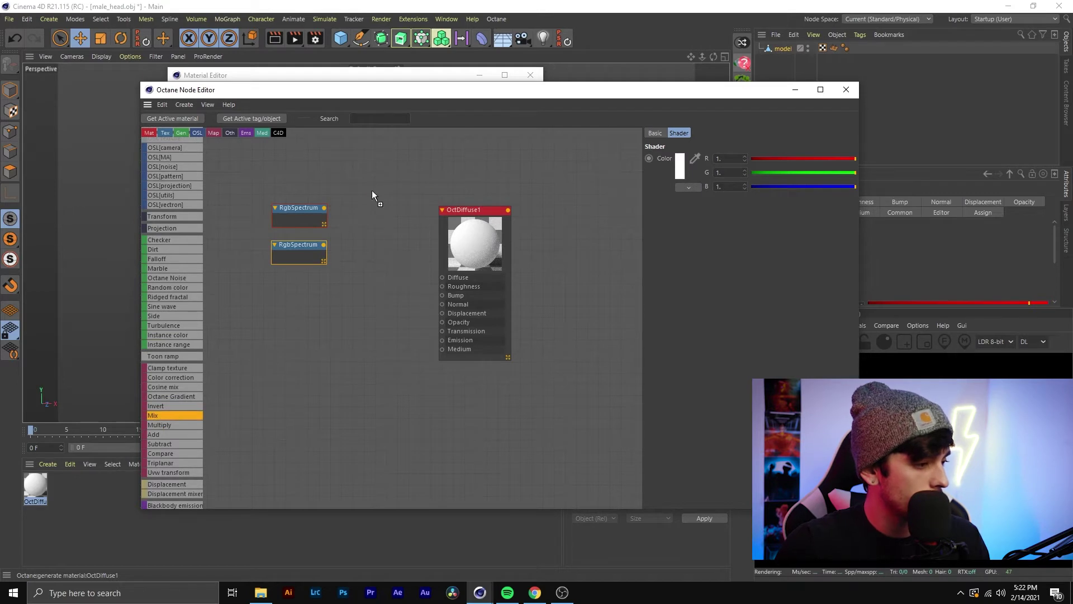
{"action": "left_click_drag", "start_coordinate": [372, 190], "coordinate": [372, 191]}
{"action": "left_click_drag", "start_coordinate": [471, 255], "coordinate": [550, 226]}
{"action": "left_click_drag", "start_coordinate": [408, 217], "coordinate": [426, 233]}
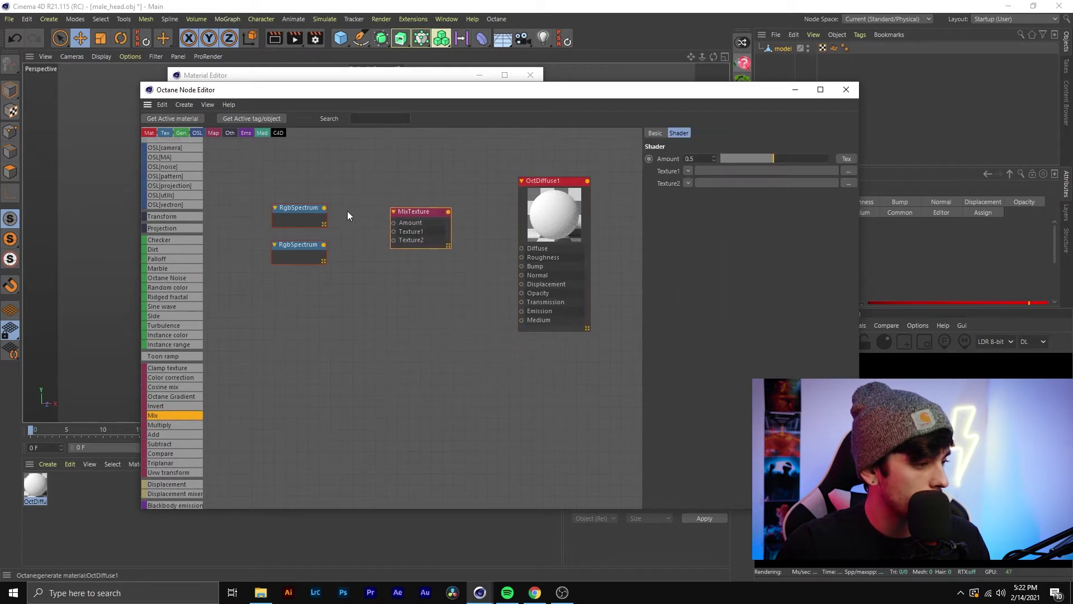
{"action": "left_click_drag", "start_coordinate": [324, 207], "coordinate": [394, 231]}
{"action": "left_click_drag", "start_coordinate": [324, 245], "coordinate": [393, 241]}
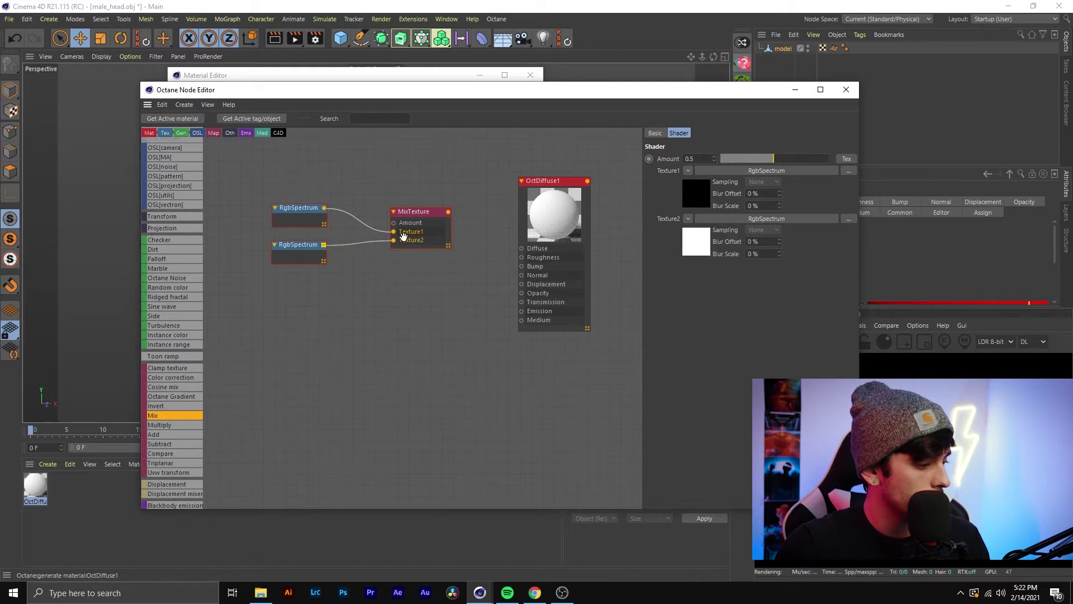
- Add a Gradient node and connect it to the Amount input of the mix texture
{"action": "scroll", "coordinate": [180, 423], "scroll_direction": "down", "scroll_amount": 5}
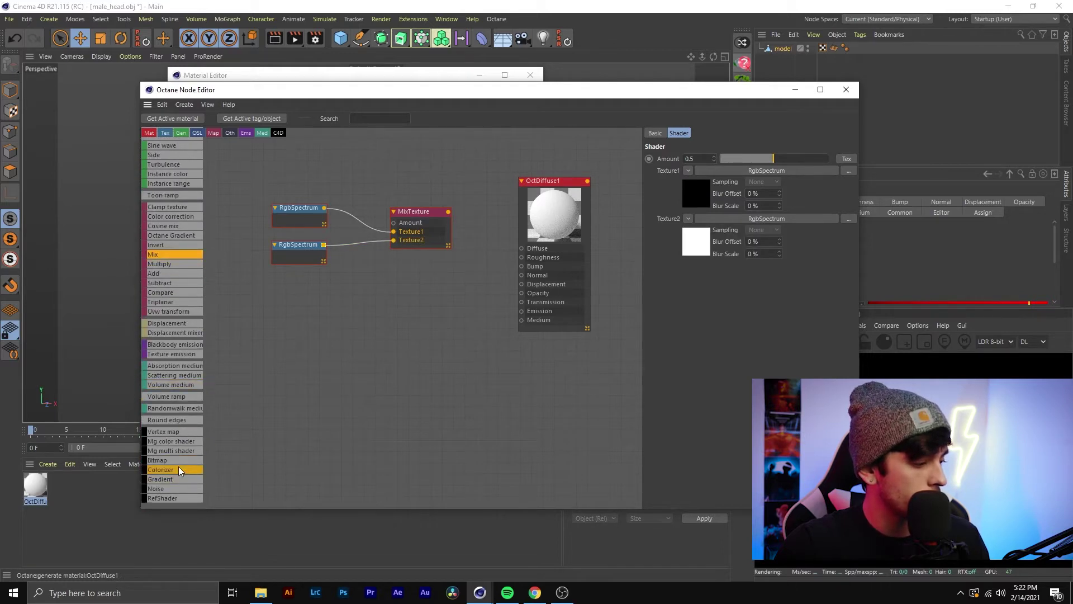
{"action": "left_click_drag", "start_coordinate": [170, 479], "coordinate": [350, 160]}
{"action": "left_click_drag", "start_coordinate": [428, 217], "coordinate": [442, 238]}
{"action": "left_click_drag", "start_coordinate": [367, 175], "coordinate": [371, 175]}
{"action": "left_click_drag", "start_coordinate": [390, 132], "coordinate": [450, 207]}
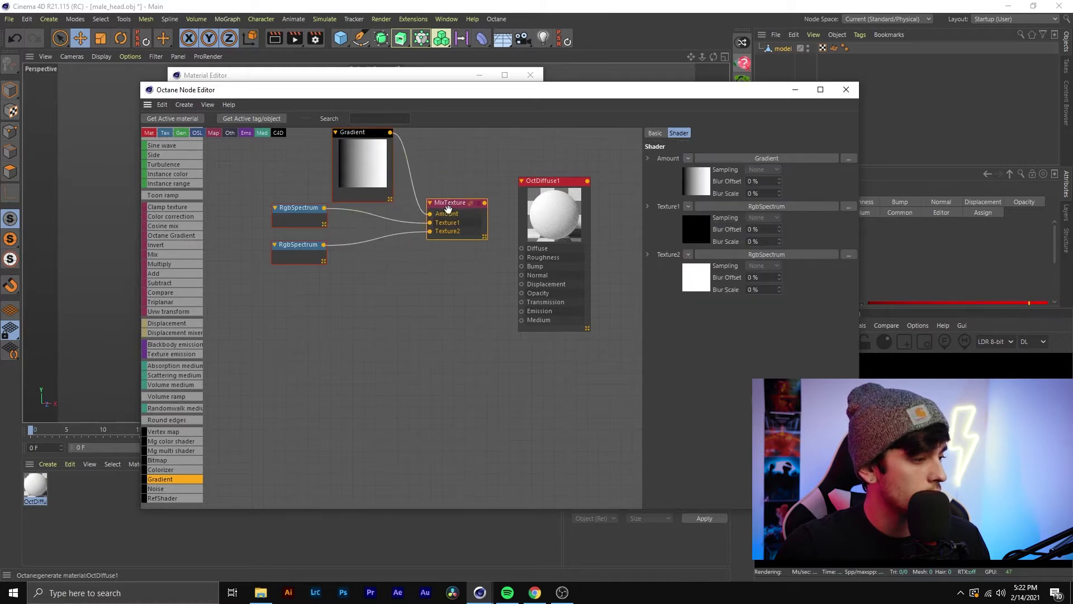
- Arrange the Gradient node above the two RGB spectrum nodes and set its type to 2D - Box
{"action": "left_click_drag", "start_coordinate": [262, 199], "coordinate": [289, 325]}
{"action": "left_click_drag", "start_coordinate": [346, 180], "coordinate": [291, 254]}
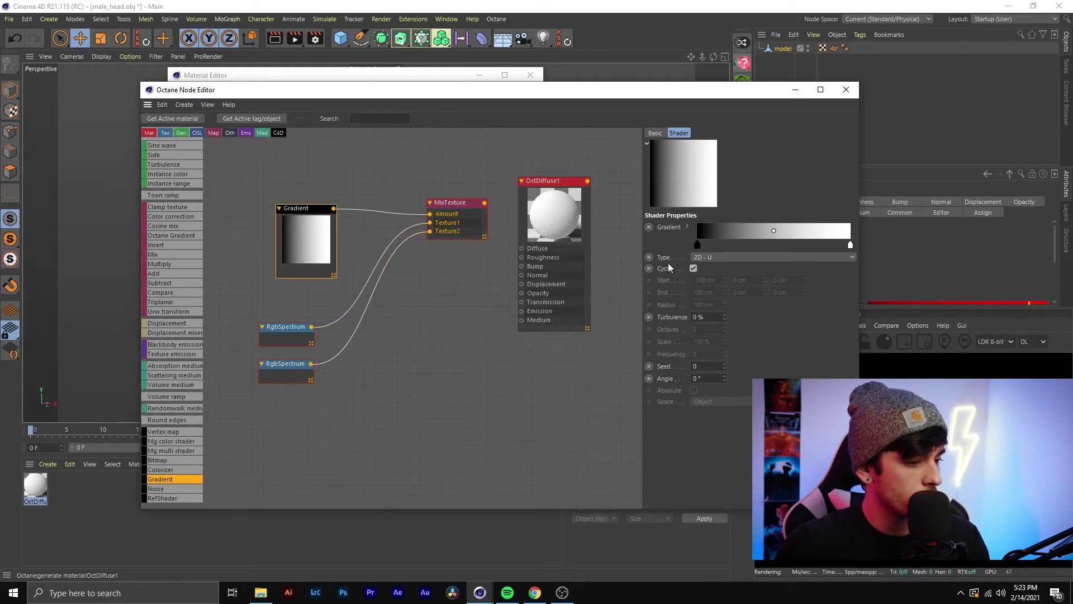
{"action": "left_click", "coordinate": [709, 257]}
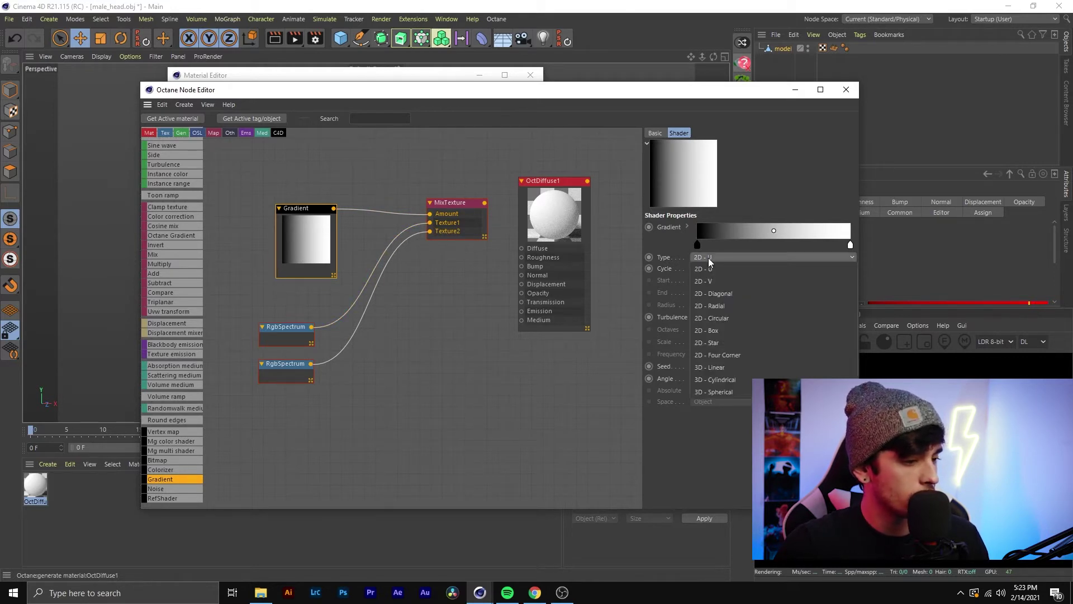
{"action": "left_click", "coordinate": [734, 330]}
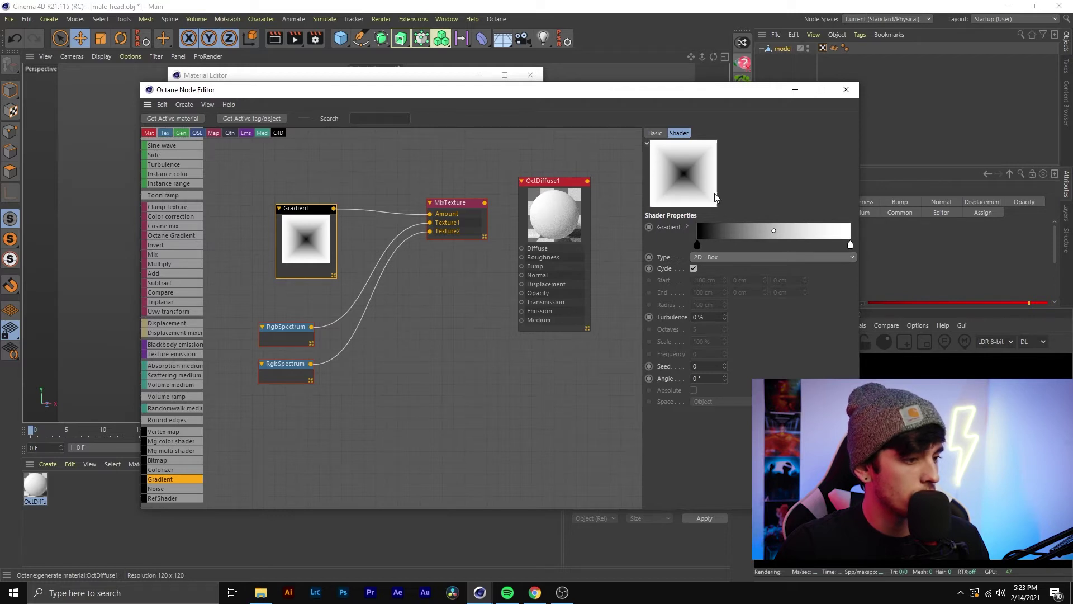
- Put the node and material editors away and apply the Octane diffuse material to the head model
{"action": "left_click_drag", "start_coordinate": [493, 95], "coordinate": [501, 144]}
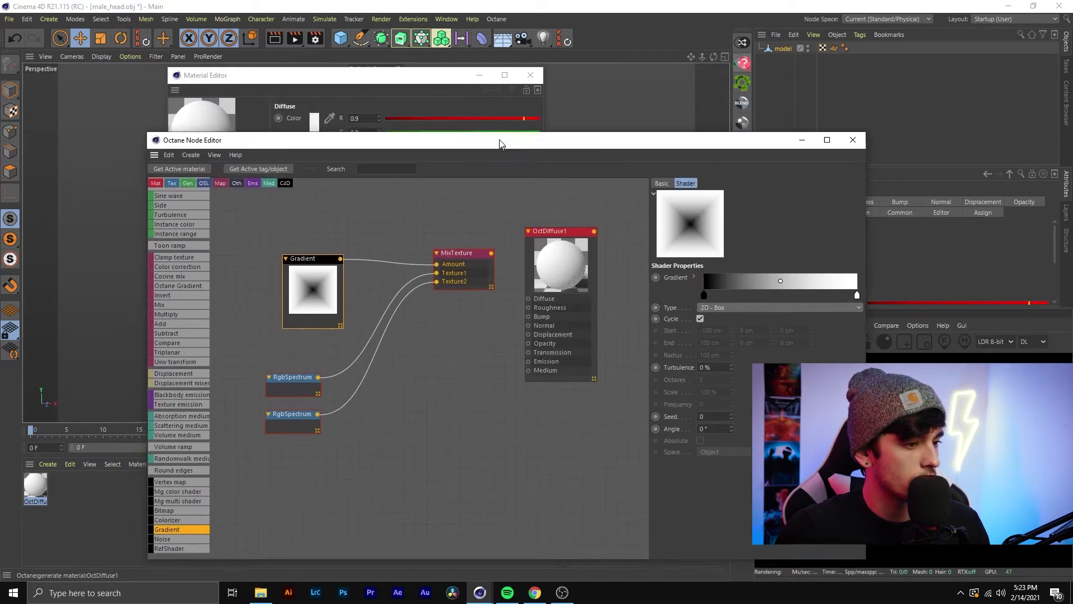
{"action": "left_click", "coordinate": [798, 132]}
{"action": "left_click", "coordinate": [488, 76]}
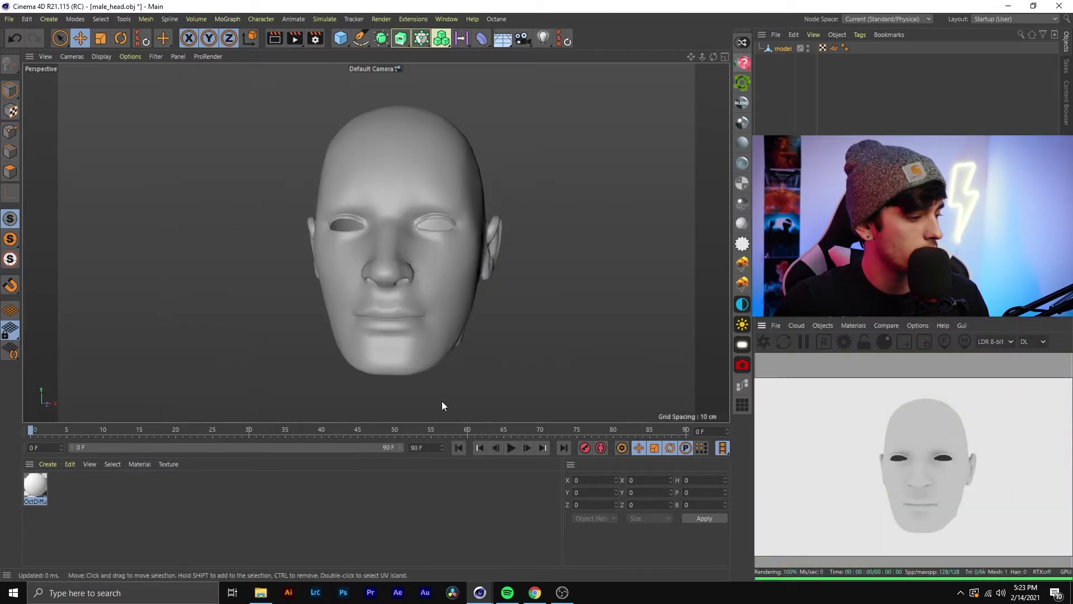
{"action": "left_click_drag", "start_coordinate": [750, 59], "coordinate": [785, 50]}
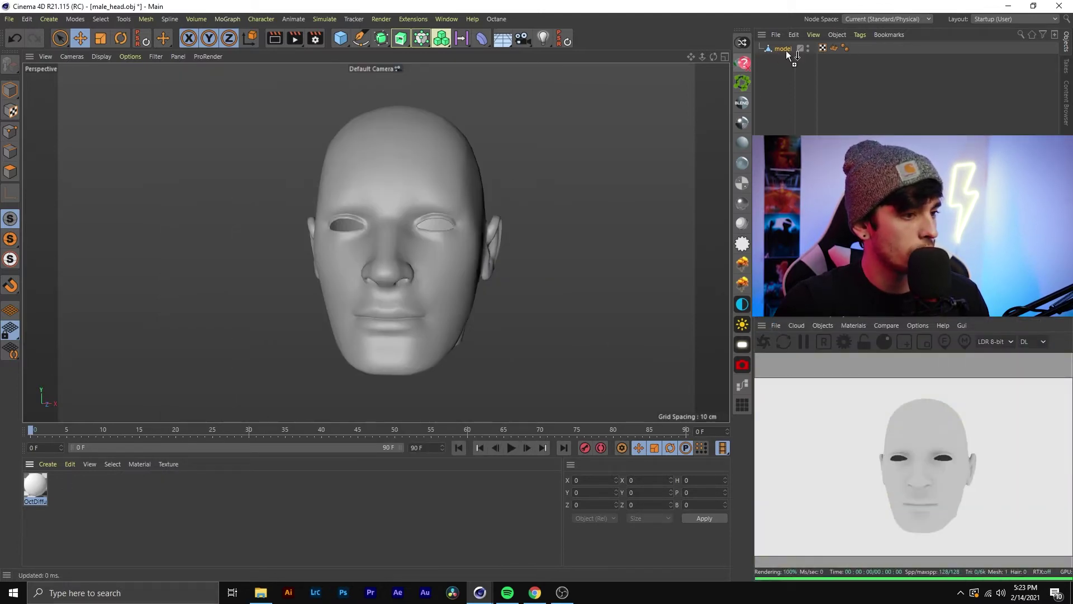
{"action": "mouse_move", "coordinate": [378, 257]}
{"action": "left_mouse_down", "text": "alt"}
{"action": "mouse_move", "coordinate": [440, 257]}
{"action": "mouse_move", "coordinate": [355, 232]}
{"action": "mouse_move", "coordinate": [402, 229]}
{"action": "mouse_move", "coordinate": [372, 241]}
{"action": "left_mouse_up", "text": "alt"}
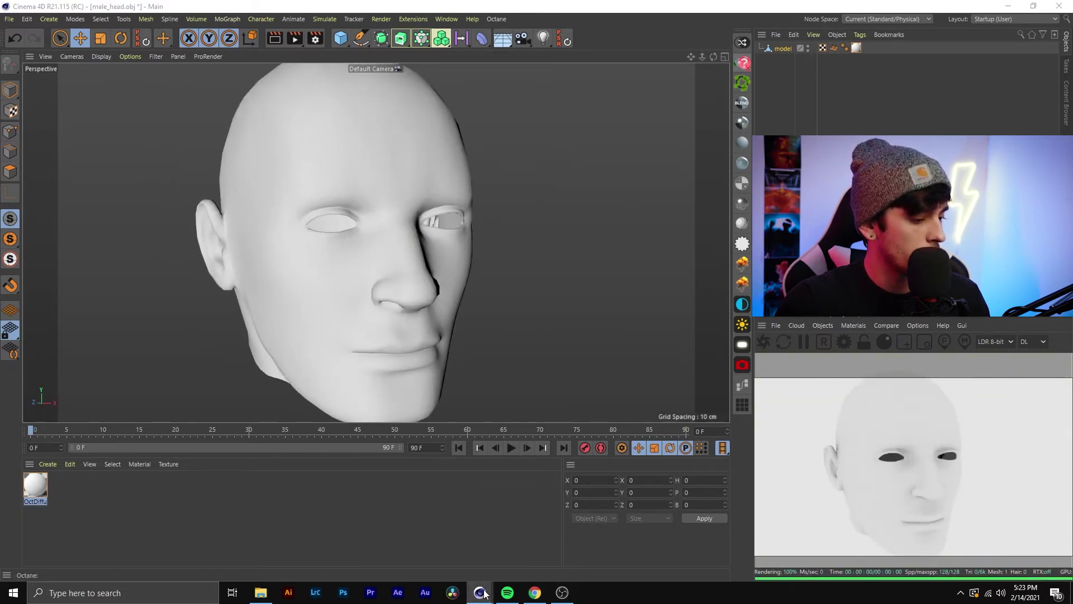
- Reopen the Octane Node Editor and connect the mix texture's output to the material's Diffuse input
{"action": "mouse_move", "coordinate": [478, 593]}
{"action": "left_click", "coordinate": [569, 545]}
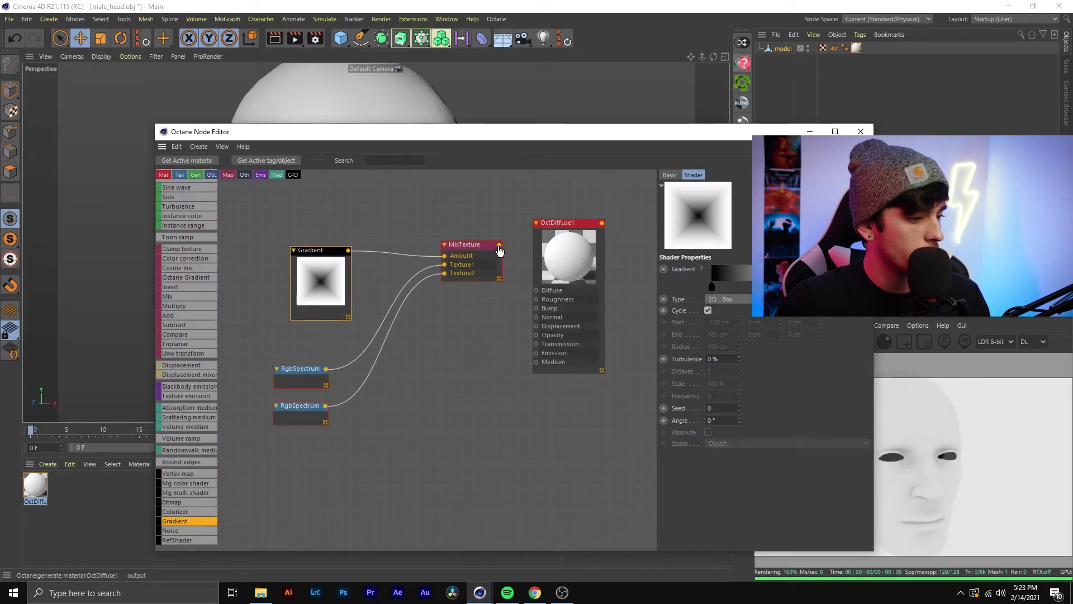
{"action": "left_click_drag", "start_coordinate": [499, 245], "coordinate": [536, 291]}
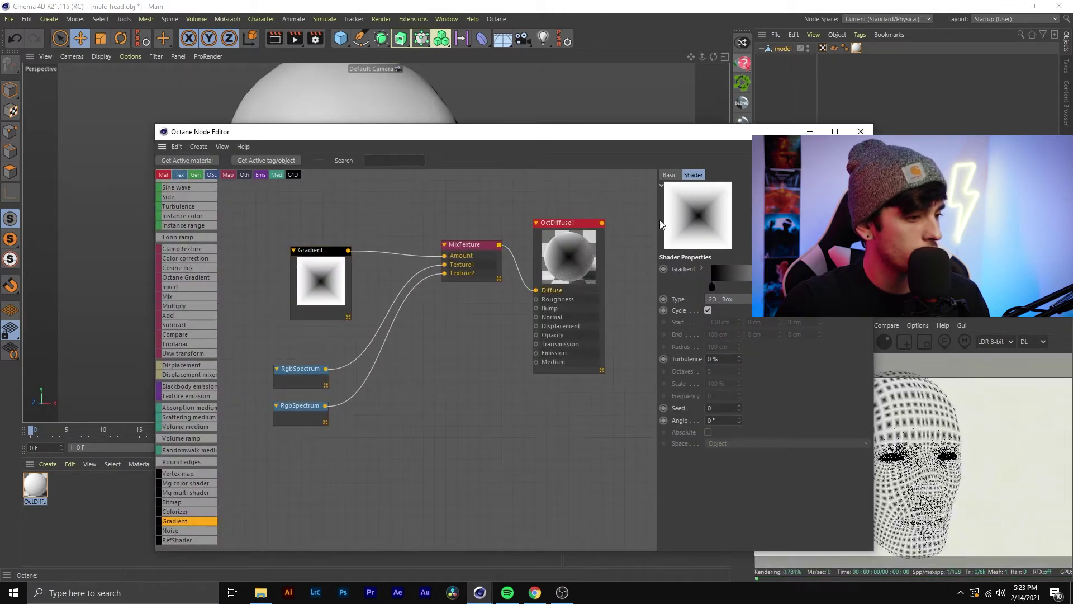
- Move the gradient's black knot all the way to the white end to thin the wireframe lines
{"action": "left_click_drag", "start_coordinate": [602, 138], "coordinate": [525, 111]}
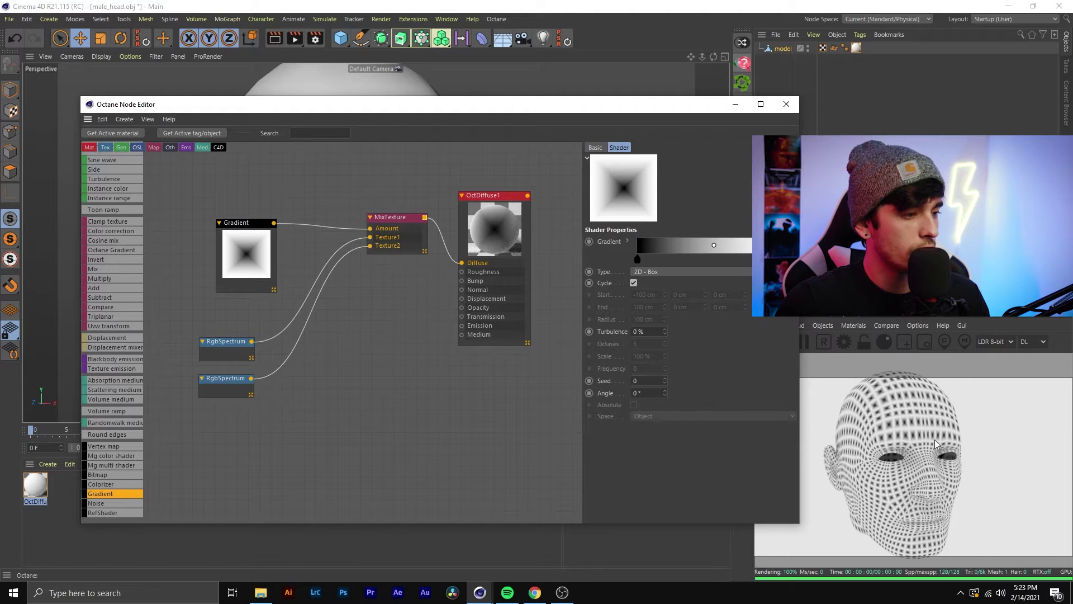
{"action": "left_click_drag", "start_coordinate": [603, 106], "coordinate": [575, 94]}
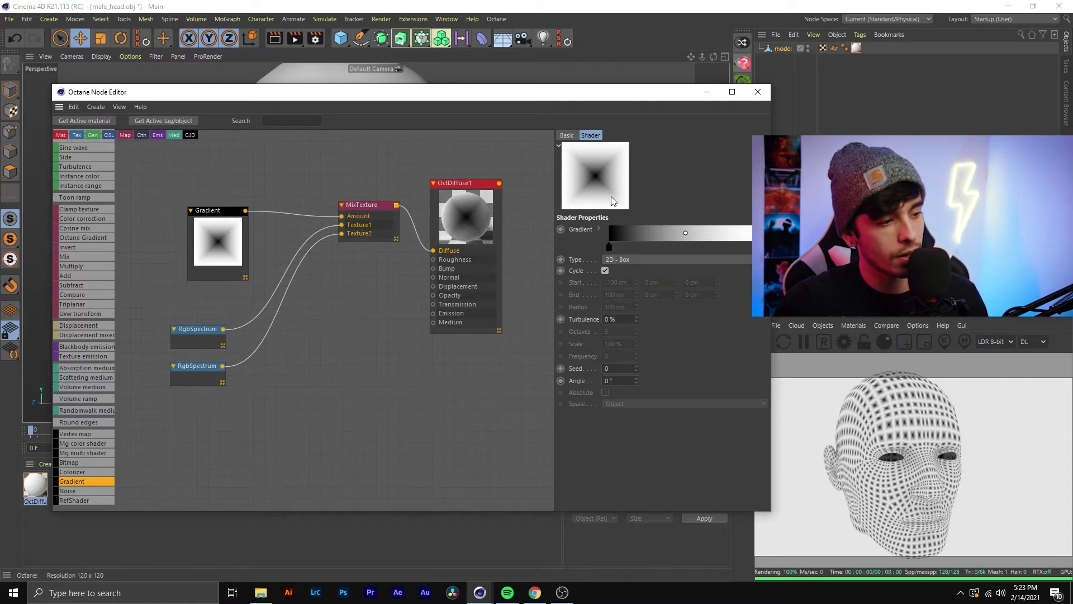
{"action": "left_click_drag", "start_coordinate": [610, 246], "coordinate": [763, 255]}
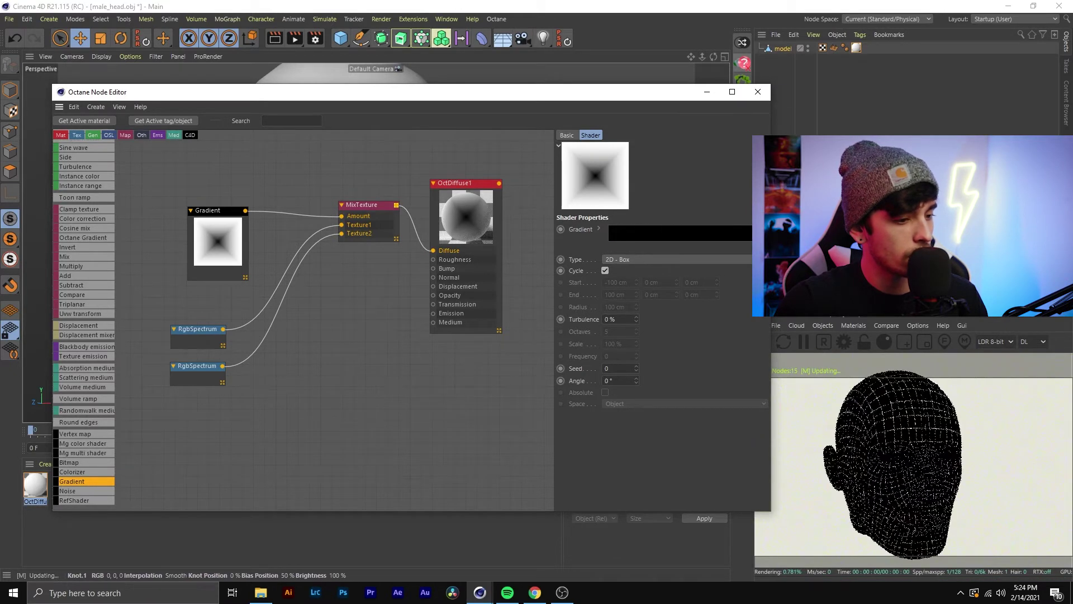
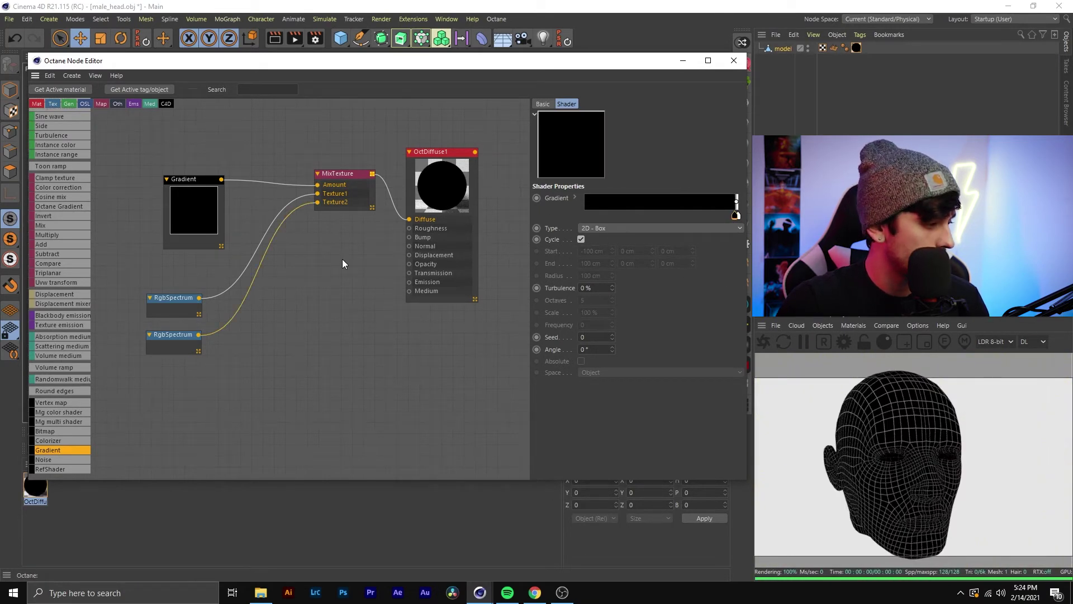
- Close the node editor, frame the whole head at an angle and render it to the Picture Viewer
{"action": "left_click", "coordinate": [734, 60]}
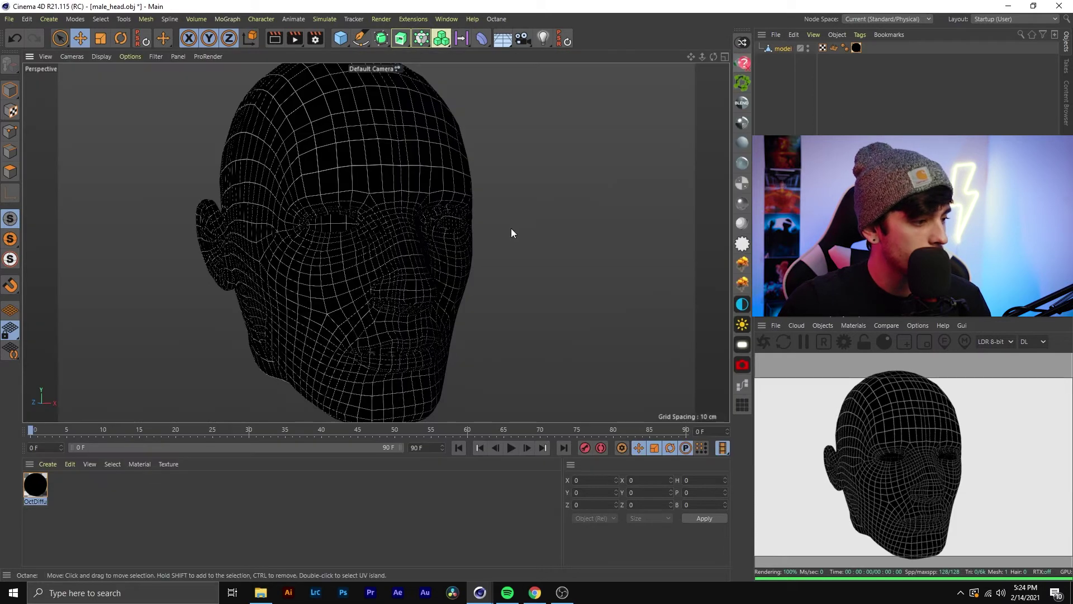
{"action": "left_click_drag", "start_coordinate": [511, 229], "coordinate": [471, 222], "text": "alt"}
{"action": "right_click_drag", "start_coordinate": [479, 216], "coordinate": [447, 222], "text": "alt"}
{"action": "left_click_drag", "start_coordinate": [452, 230], "coordinate": [524, 257], "text": "alt"}
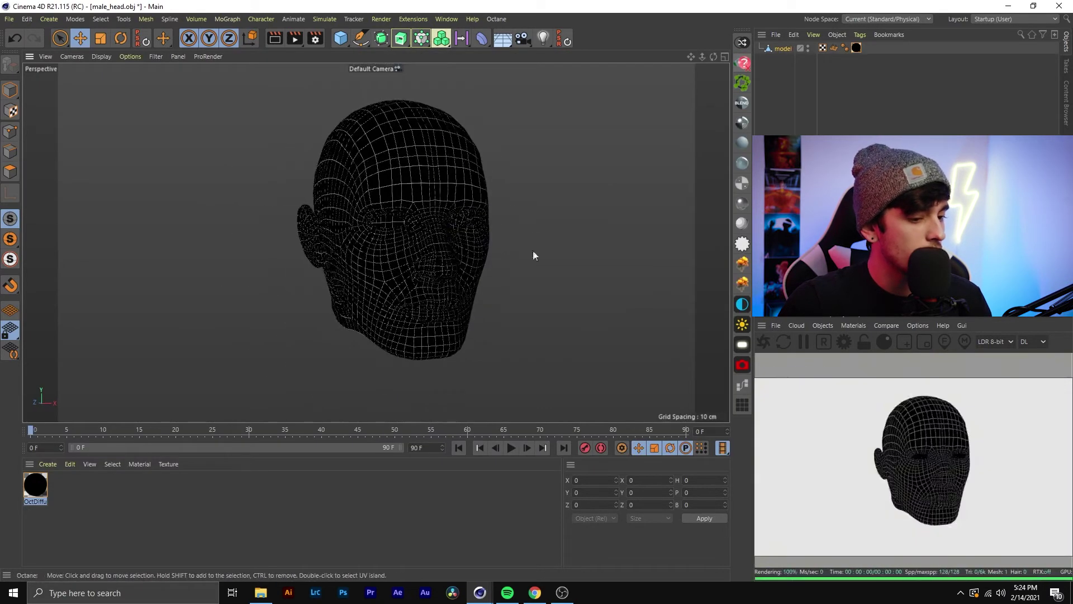
{"action": "left_click", "coordinate": [295, 38]}
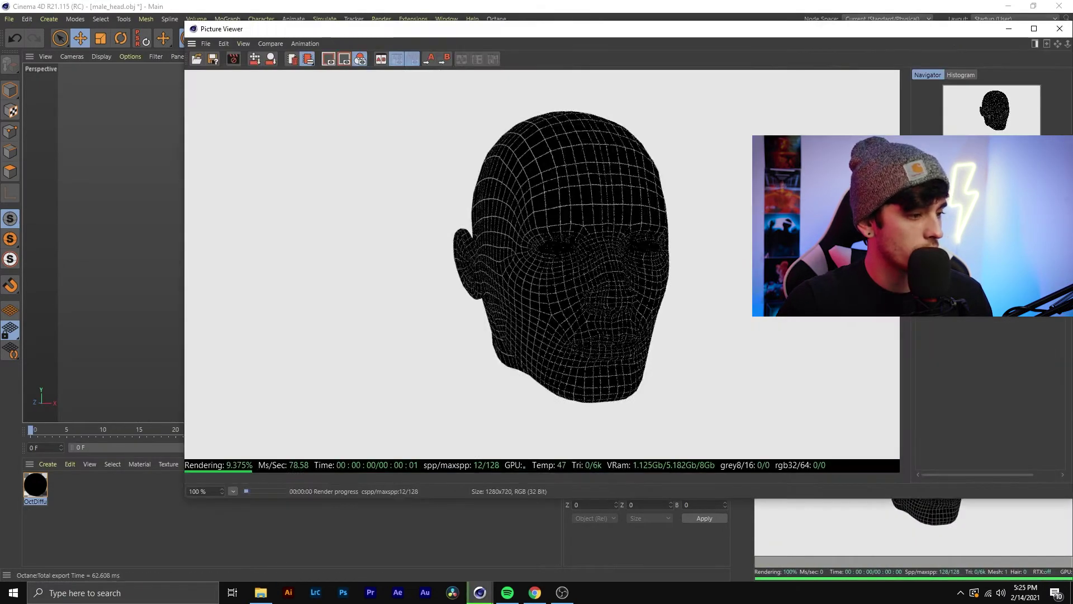
{"action": "left_click", "coordinate": [1060, 29]}
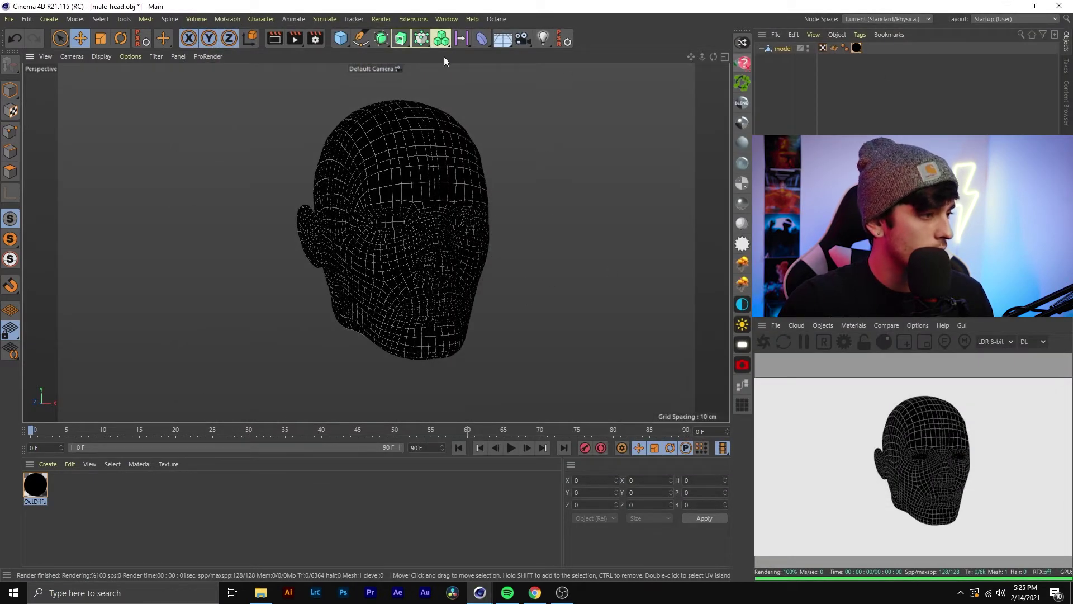
- Add a plane and lower it beneath the head to about -19.8 cm in Y as a floor
{"action": "left_click", "coordinate": [344, 44]}
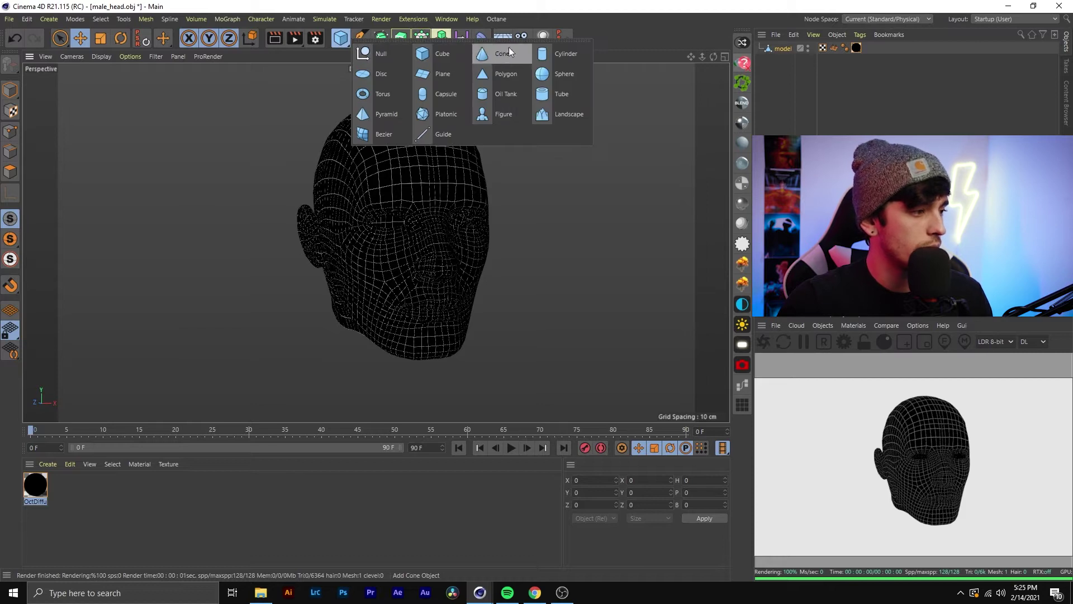
{"action": "left_click", "coordinate": [439, 67]}
{"action": "mouse_move", "coordinate": [556, 191]}
{"action": "right_mouse_down", "text": "alt"}
{"action": "mouse_move", "coordinate": [318, 260]}
{"action": "mouse_move", "coordinate": [285, 223]}
{"action": "right_mouse_up", "text": "alt"}
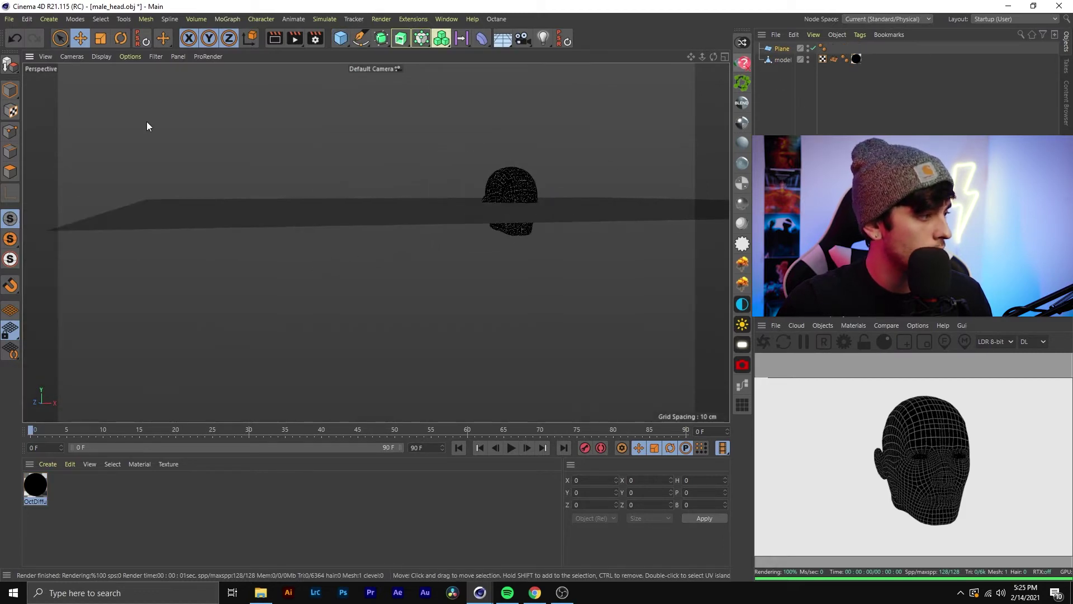
{"action": "left_click", "coordinate": [10, 89]}
{"action": "left_click_drag", "start_coordinate": [515, 140], "coordinate": [532, 241]}
{"action": "scroll", "coordinate": [565, 236], "scroll_direction": "up", "scroll_amount": 6}
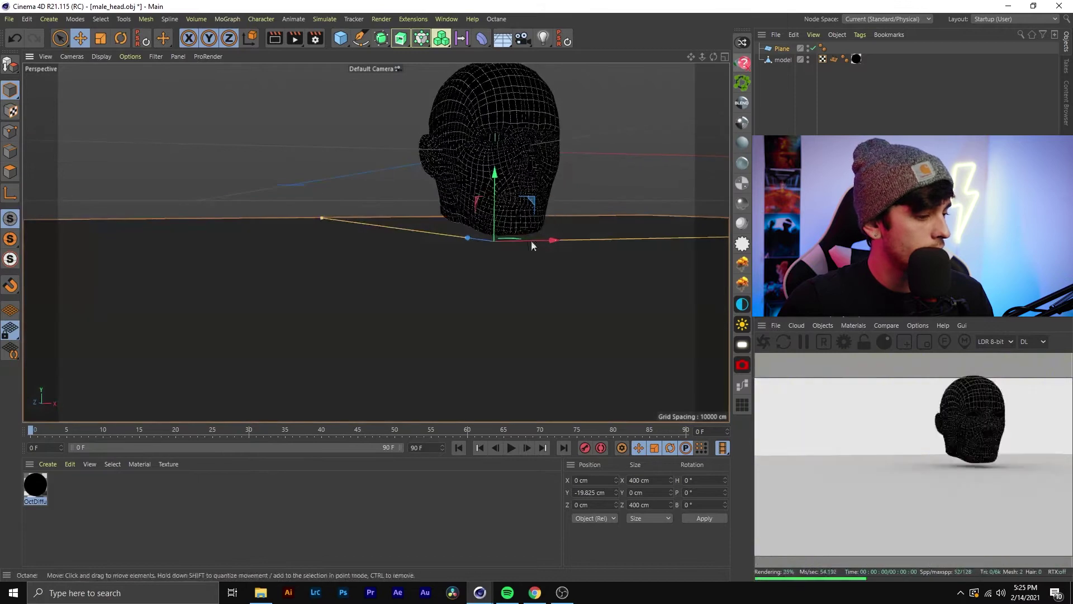
- Create an Octane metallic material and apply it to the floor plane
{"action": "left_click", "coordinate": [745, 202]}
{"action": "left_click_drag", "start_coordinate": [46, 487], "coordinate": [303, 324]}
{"action": "mouse_move", "coordinate": [535, 215]}
{"action": "left_mouse_down", "text": "alt"}
{"action": "mouse_move", "coordinate": [458, 246]}
{"action": "mouse_move", "coordinate": [541, 199]}
{"action": "left_mouse_up", "text": "alt"}
{"action": "right_click_drag", "start_coordinate": [541, 198], "coordinate": [581, 207], "text": "alt"}
{"action": "left_click_drag", "start_coordinate": [514, 241], "coordinate": [534, 233], "text": "alt"}
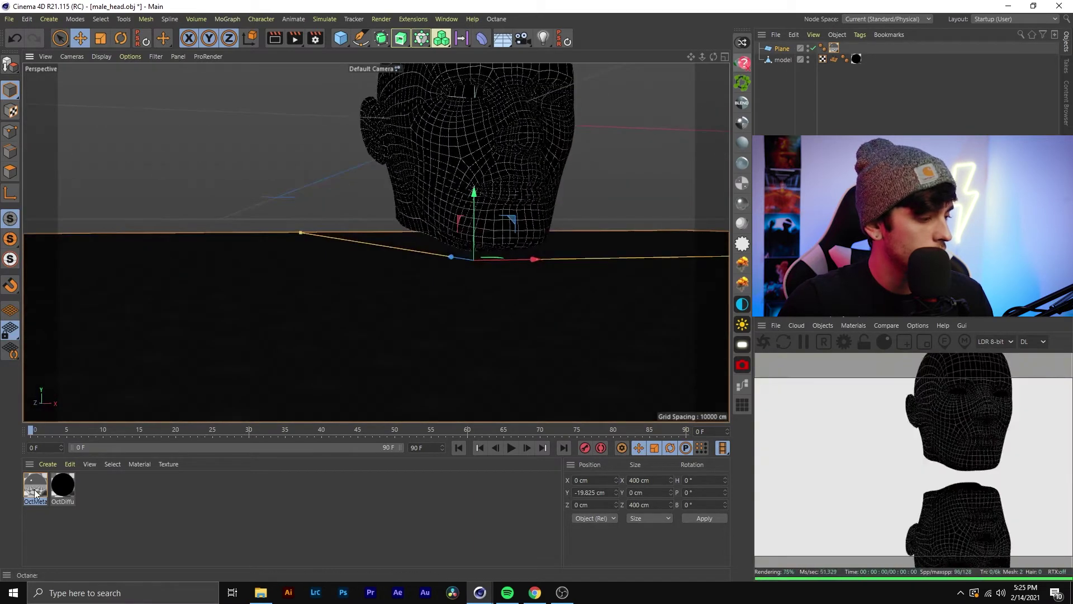
- Increase the metallic material's roughness to blur the floor reflections
{"action": "double_click", "coordinate": [37, 486]}
{"action": "left_click", "coordinate": [206, 272]}
{"action": "mouse_move", "coordinate": [352, 158]}
{"action": "left_mouse_down"}
{"action": "mouse_move", "coordinate": [387, 160]}
{"action": "mouse_move", "coordinate": [372, 158]}
{"action": "left_mouse_up"}
{"action": "left_click", "coordinate": [531, 75]}
- Render the head and its reflective floor to the Picture Viewer without overwriting the existing tutorial.png
{"action": "left_click", "coordinate": [298, 39]}
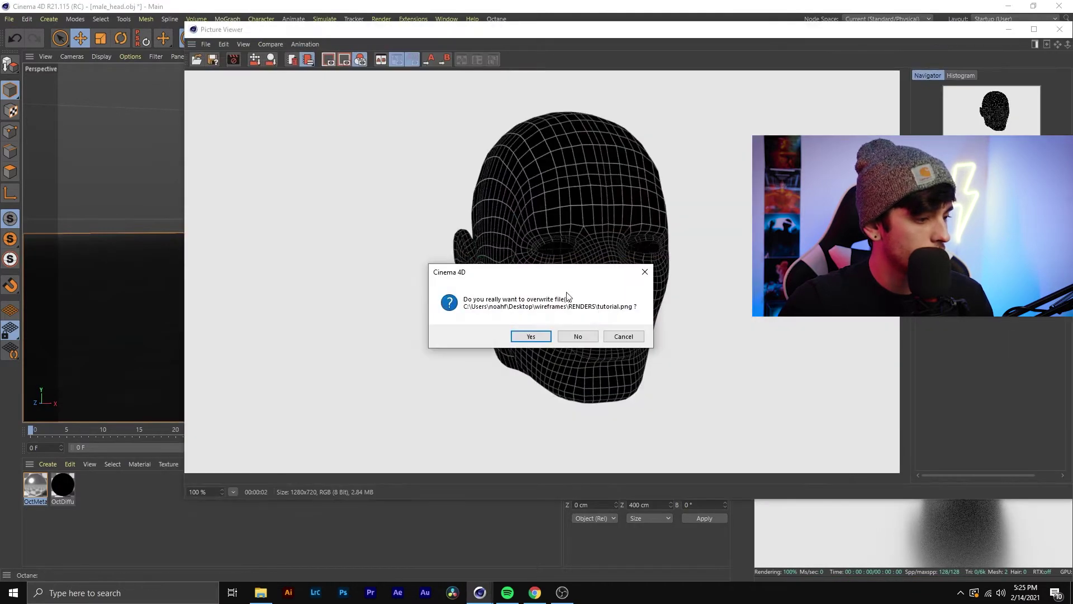
{"action": "left_click", "coordinate": [569, 332]}
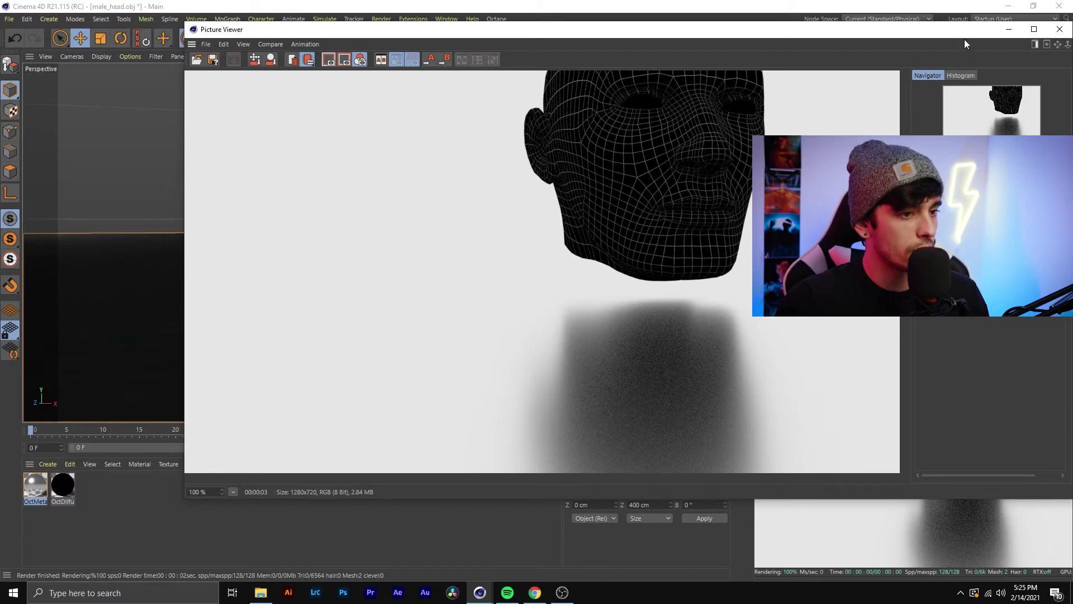
{"action": "left_click_drag", "start_coordinate": [949, 30], "coordinate": [826, 46]}
{"action": "left_click", "coordinate": [939, 45]}
{"action": "middle_click_drag", "start_coordinate": [539, 190], "coordinate": [486, 256], "text": "alt"}
{"action": "left_click_drag", "start_coordinate": [486, 260], "coordinate": [524, 263], "text": "alt"}
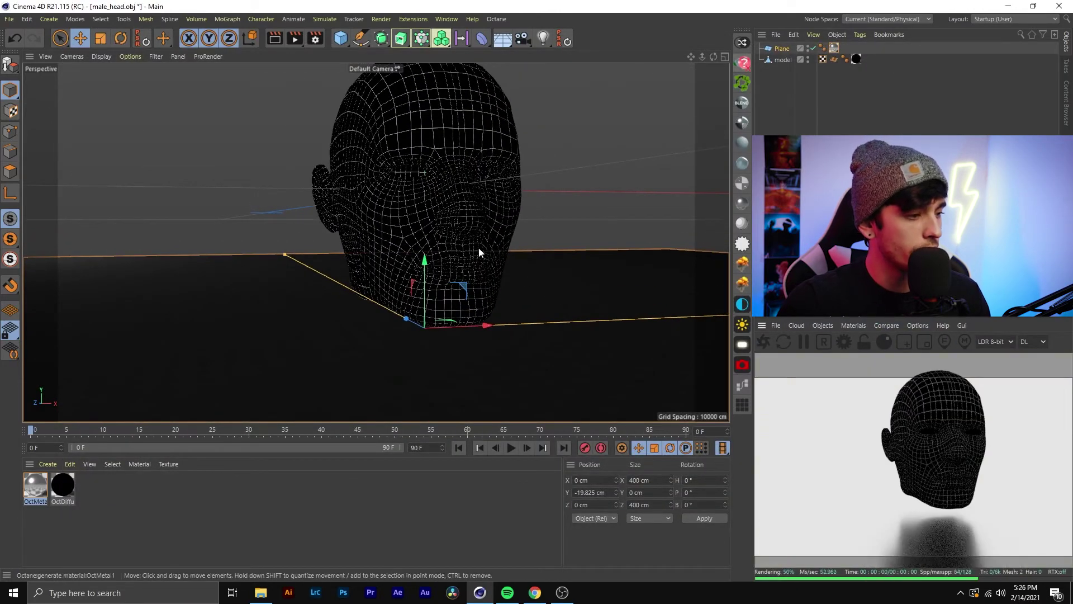
{"action": "left_click_drag", "start_coordinate": [422, 194], "coordinate": [456, 255], "text": "alt"}
{"action": "left_click_drag", "start_coordinate": [503, 230], "coordinate": [491, 269], "text": "alt"}
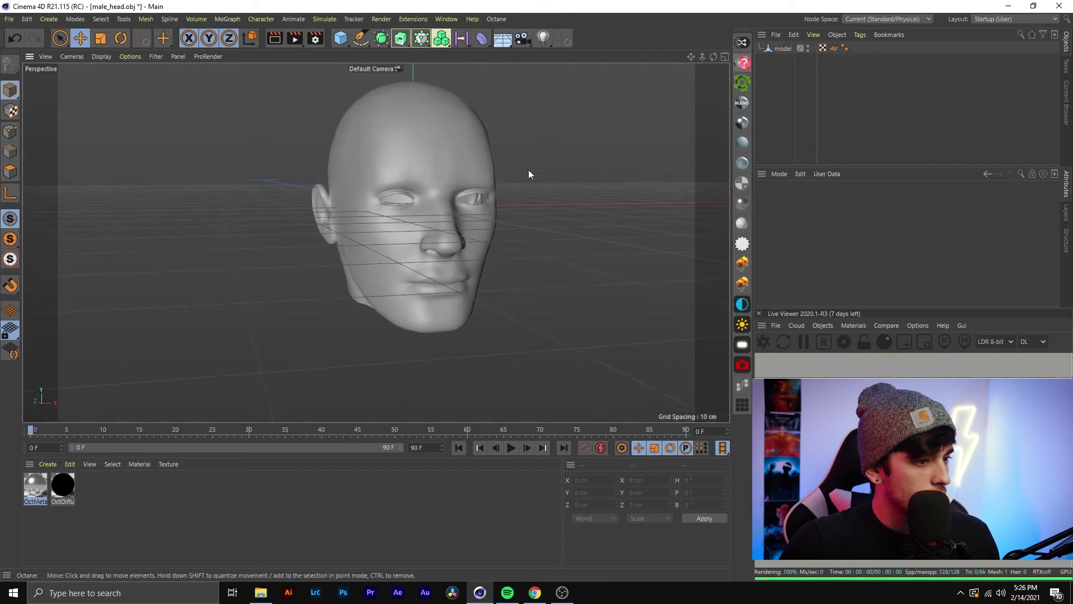
- Switch the head model to edge mode and select all of its edges
{"action": "left_click", "coordinate": [780, 50]}
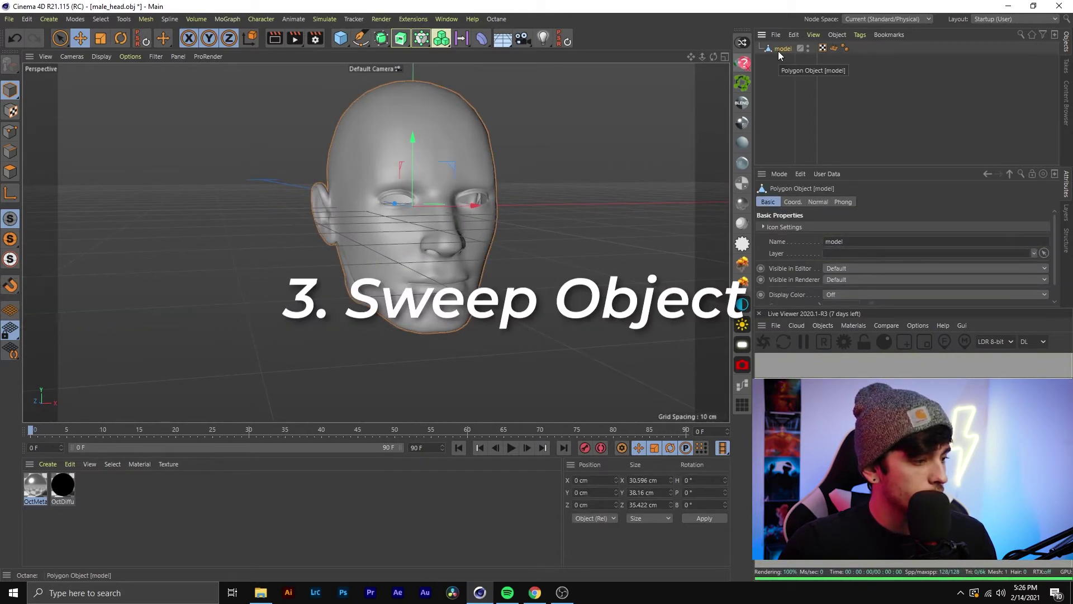
{"action": "left_click", "coordinate": [10, 151]}
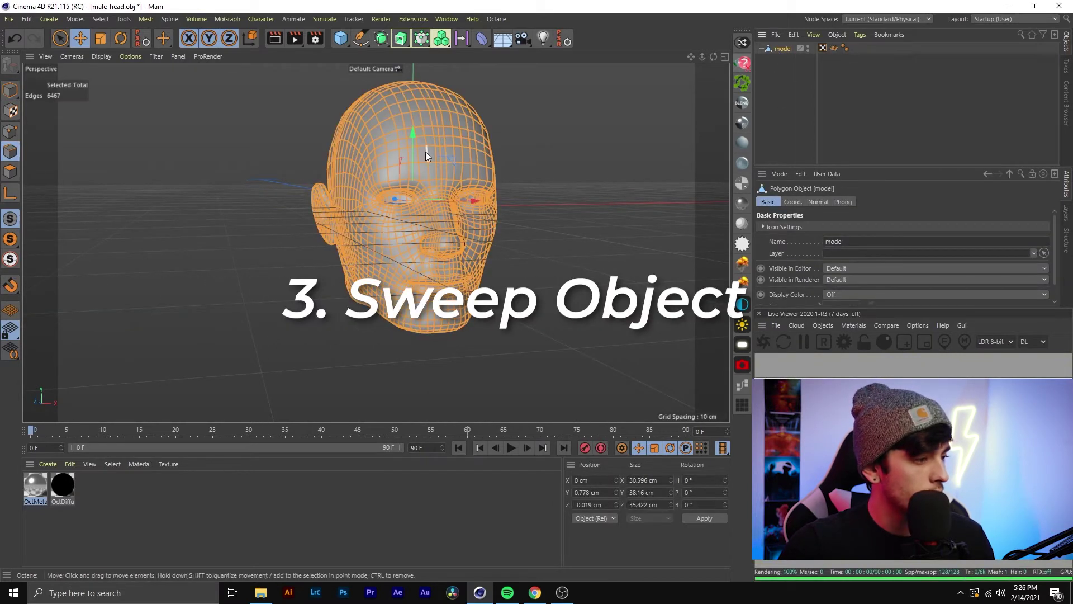
{"action": "left_click_drag", "start_coordinate": [461, 143], "coordinate": [472, 143], "text": "alt"}
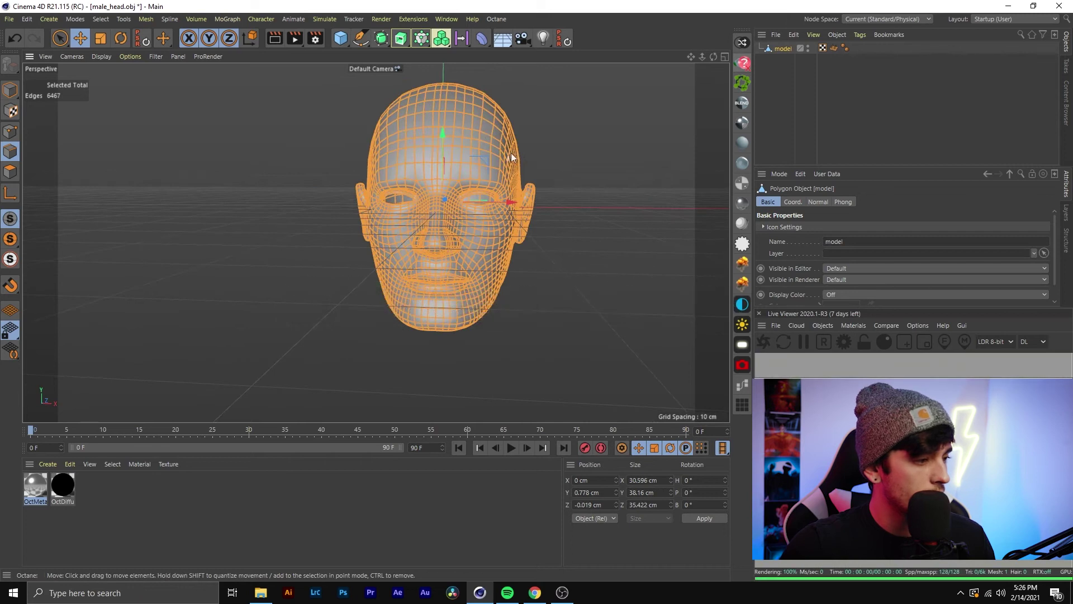
- Reselect all edges of the head model and convert them to a spline with Edge to Spline
{"action": "left_click", "coordinate": [573, 117]}
{"action": "left_click", "coordinate": [457, 143]}
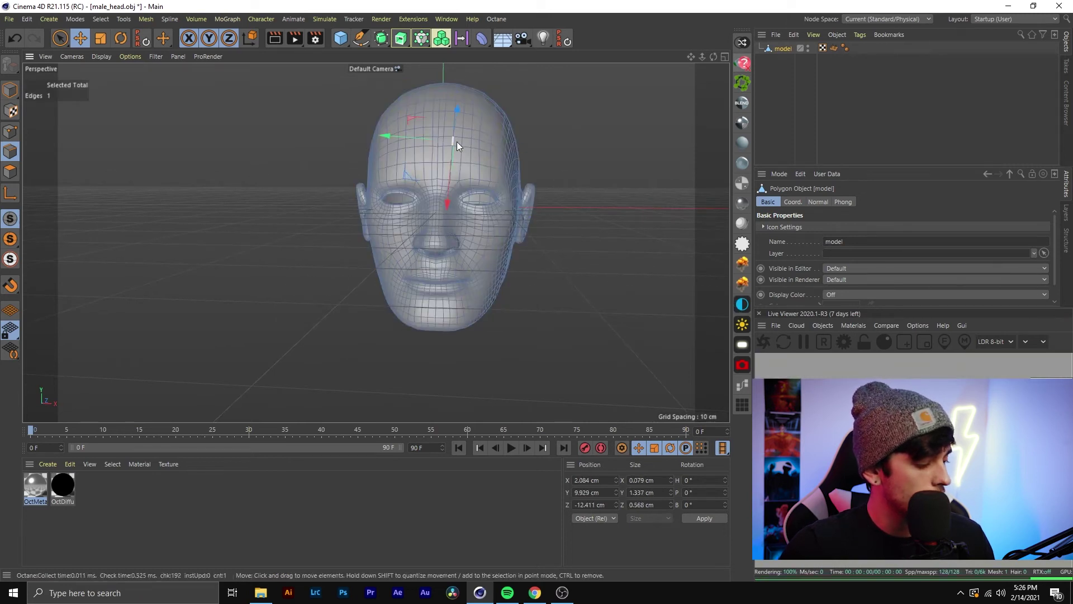
{"action": "key", "text": "ctrl+a"}
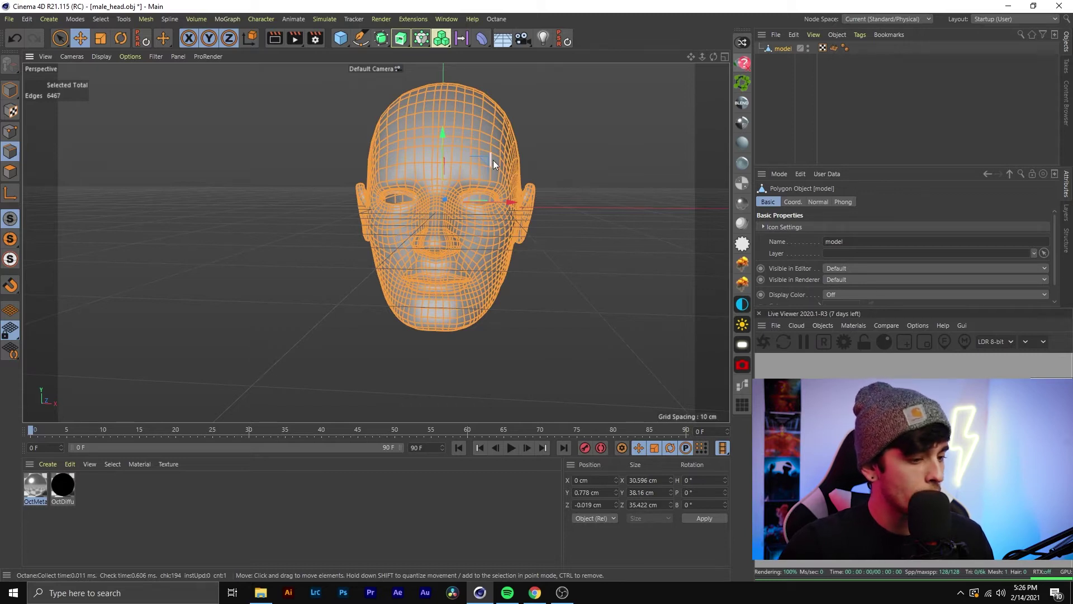
{"action": "right_click", "coordinate": [467, 126]}
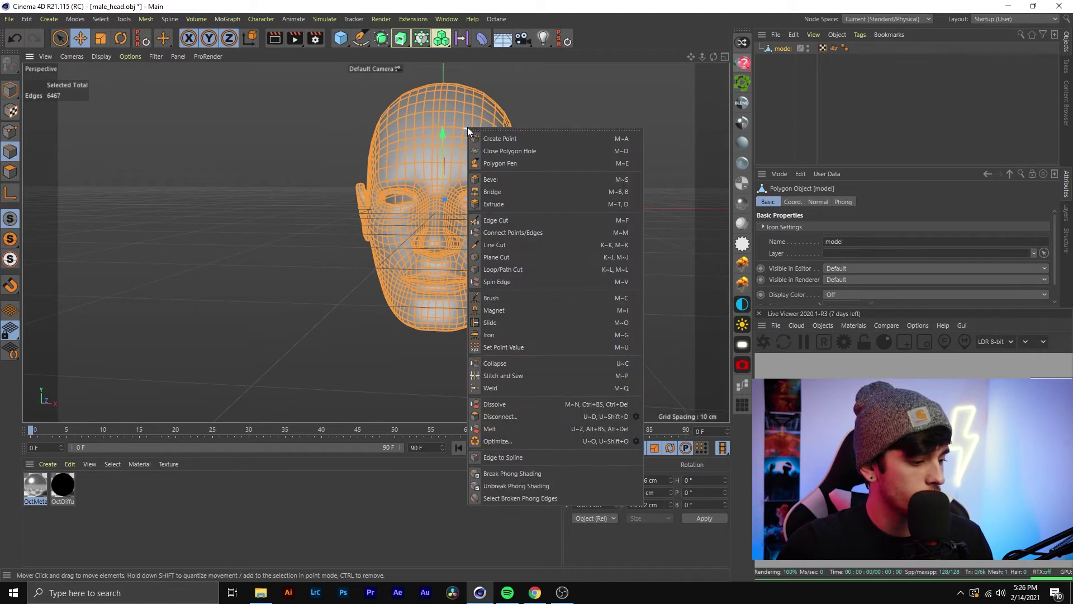
{"action": "left_click", "coordinate": [525, 459]}
{"action": "left_click", "coordinate": [761, 49]}
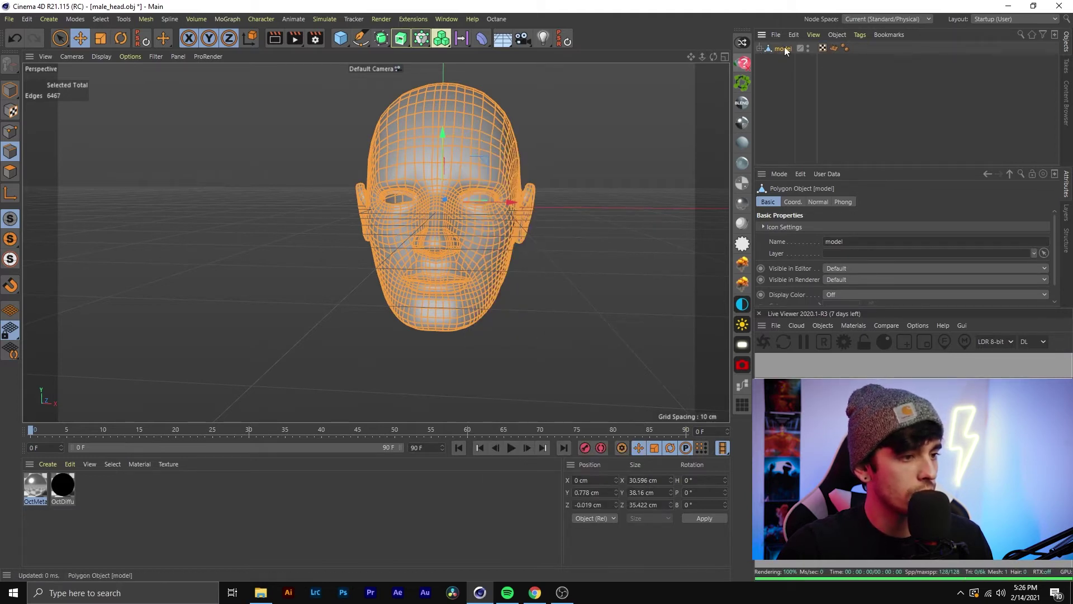
{"action": "left_click", "coordinate": [760, 49]}
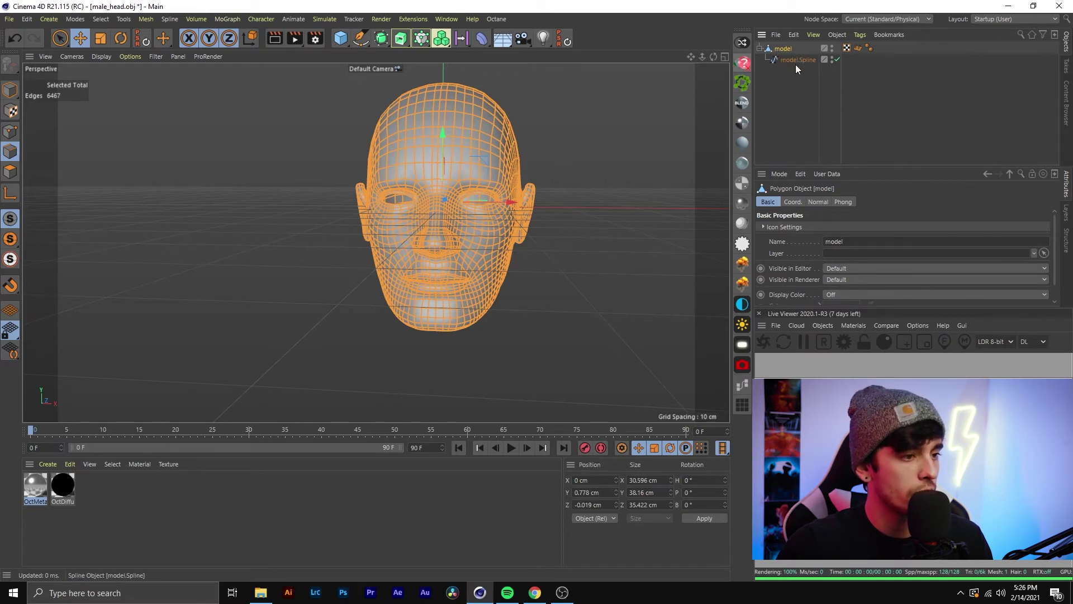
- Move the edge spline out of the head model to the top of the hierarchy and hide the model in editor and renderer
{"action": "left_click", "coordinate": [797, 60]}
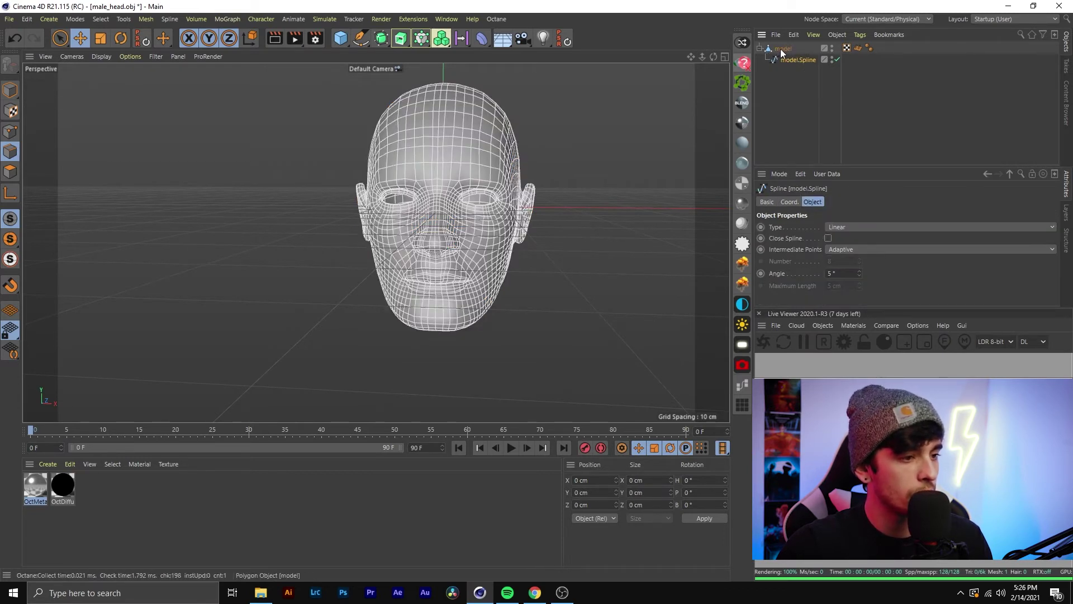
{"action": "left_click_drag", "start_coordinate": [796, 61], "coordinate": [792, 96]}
{"action": "left_click", "coordinate": [785, 49]}
{"action": "left_click", "coordinate": [826, 50], "text": "alt"}
{"action": "left_click", "coordinate": [826, 51], "text": "alt"}
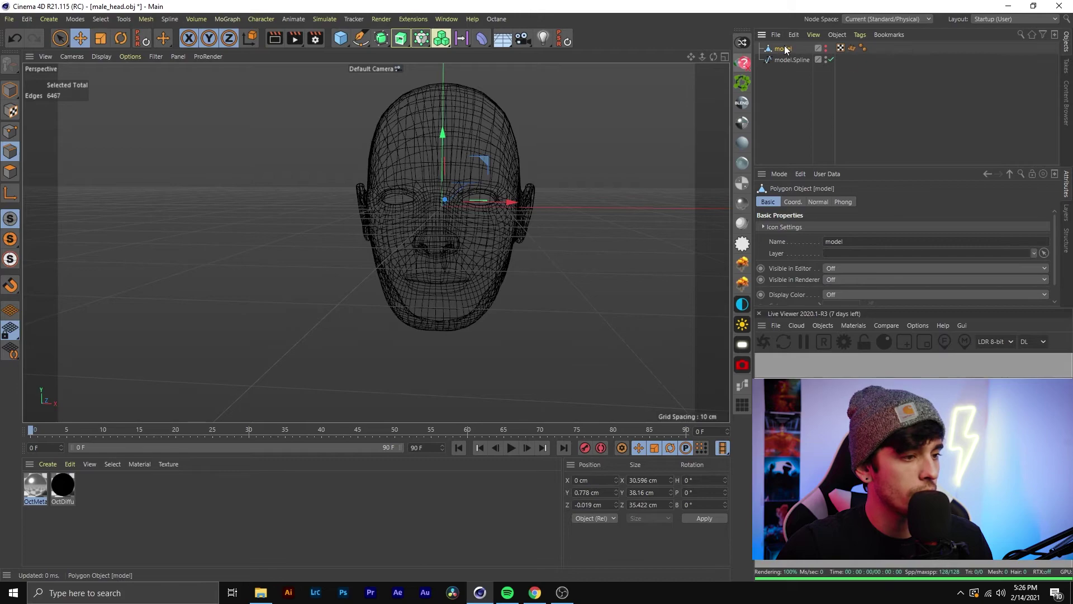
{"action": "left_click_drag", "start_coordinate": [783, 66], "coordinate": [787, 45]}
{"action": "left_click_drag", "start_coordinate": [449, 179], "coordinate": [584, 313], "text": "alt"}
{"action": "scroll", "coordinate": [442, 233], "scroll_direction": "up", "scroll_amount": 5}
{"action": "scroll", "coordinate": [447, 257], "scroll_direction": "down", "scroll_amount": 4}
{"action": "middle_click_drag", "start_coordinate": [584, 313], "coordinate": [560, 300], "text": "alt"}
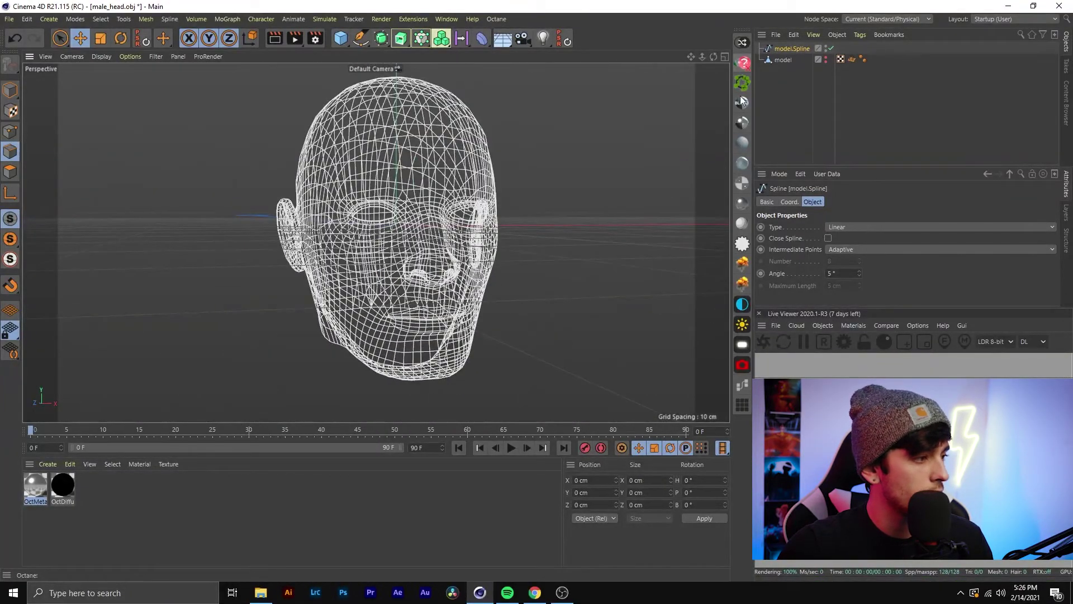
- Add a Sweep object and make the head's edge spline its child
{"action": "left_click", "coordinate": [401, 39]}
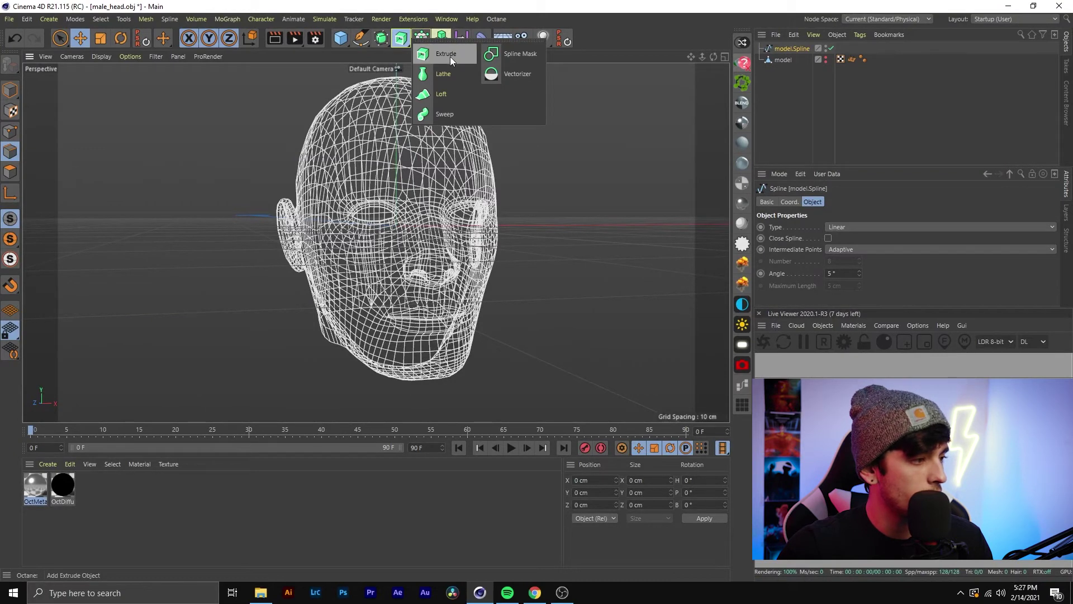
{"action": "left_click", "coordinate": [446, 116]}
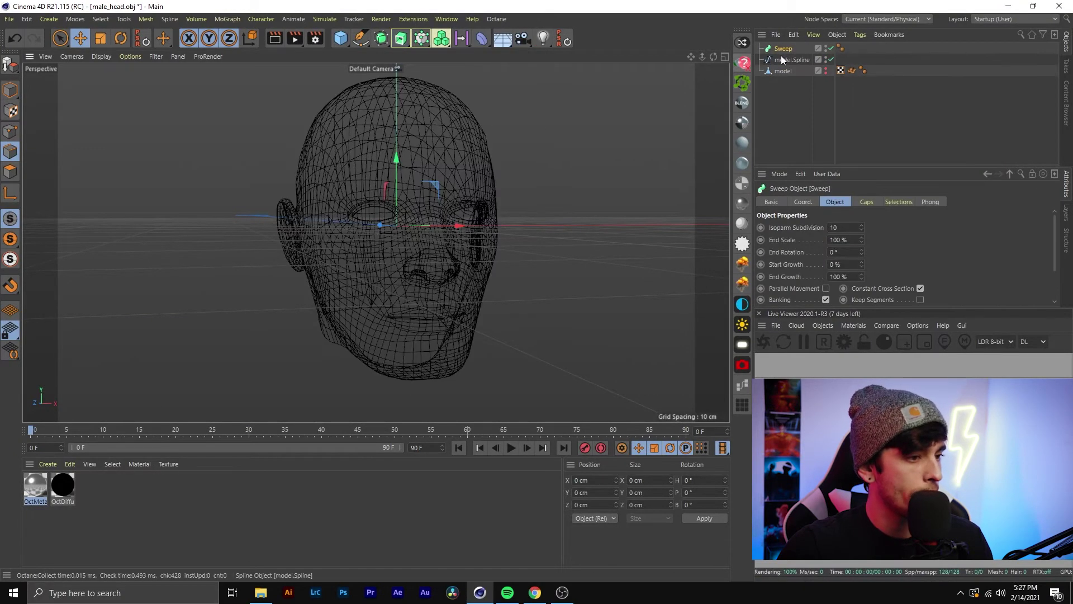
{"action": "left_click_drag", "start_coordinate": [791, 51], "coordinate": [787, 50]}
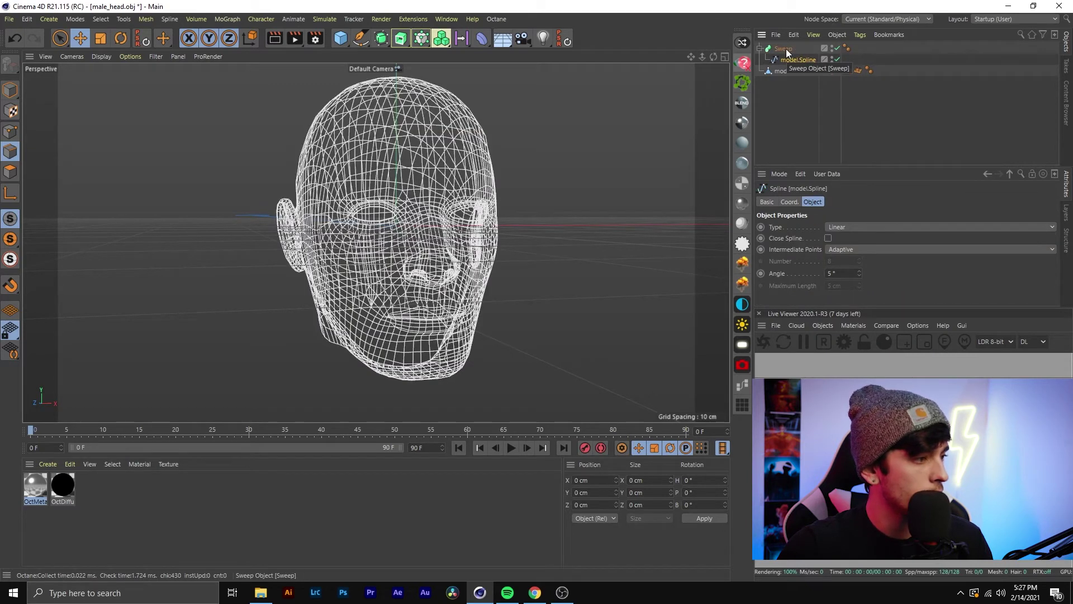
- Create a Circle spline and place it inside the Sweep object above the head's edge spline
{"action": "left_click", "coordinate": [360, 38]}
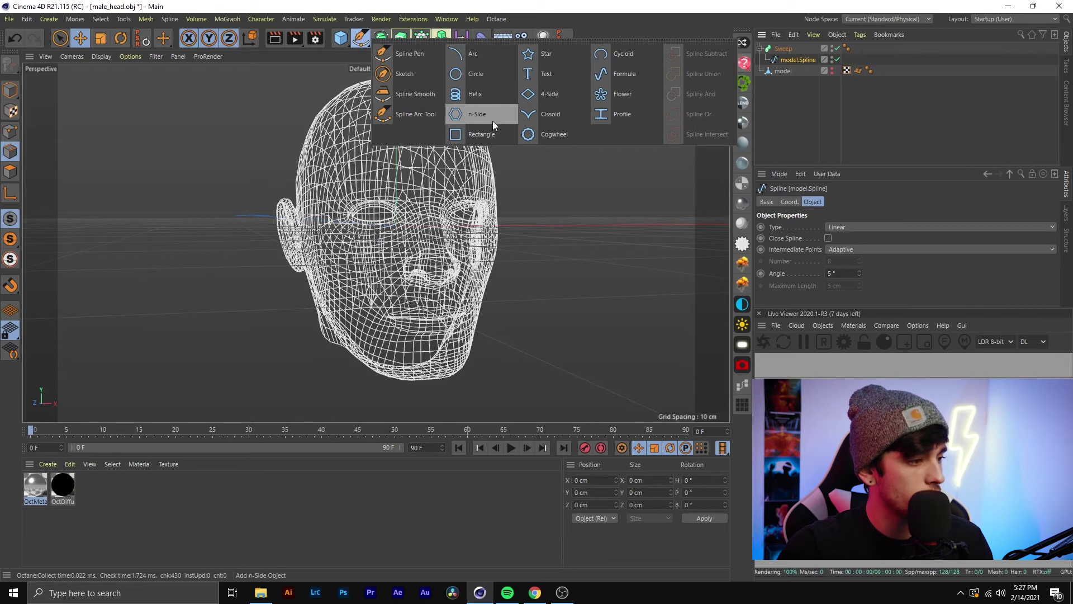
{"action": "left_click", "coordinate": [481, 77]}
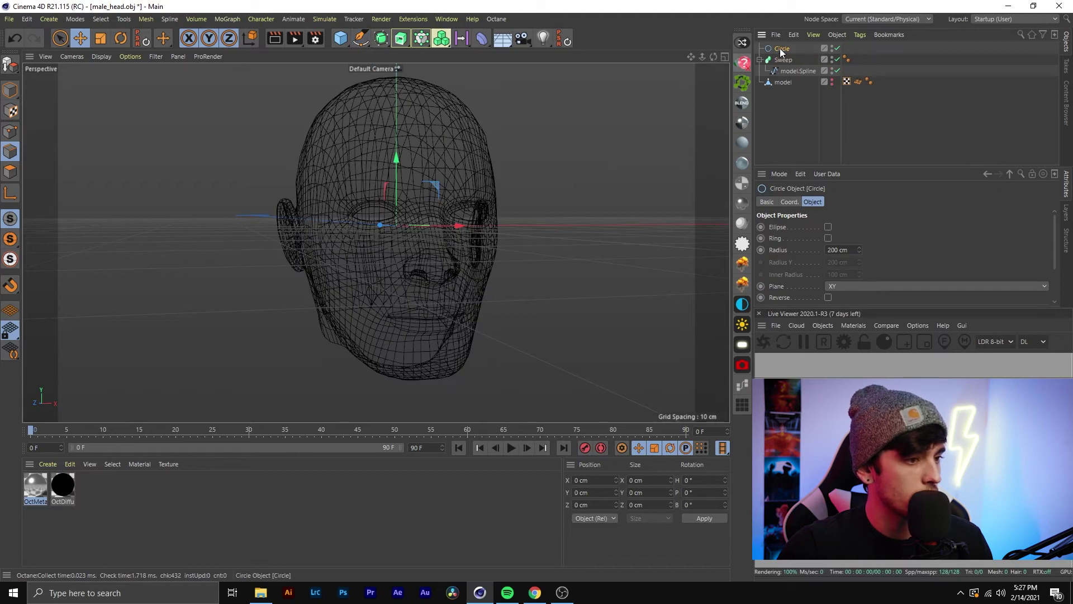
{"action": "left_click_drag", "start_coordinate": [780, 48], "coordinate": [785, 64]}
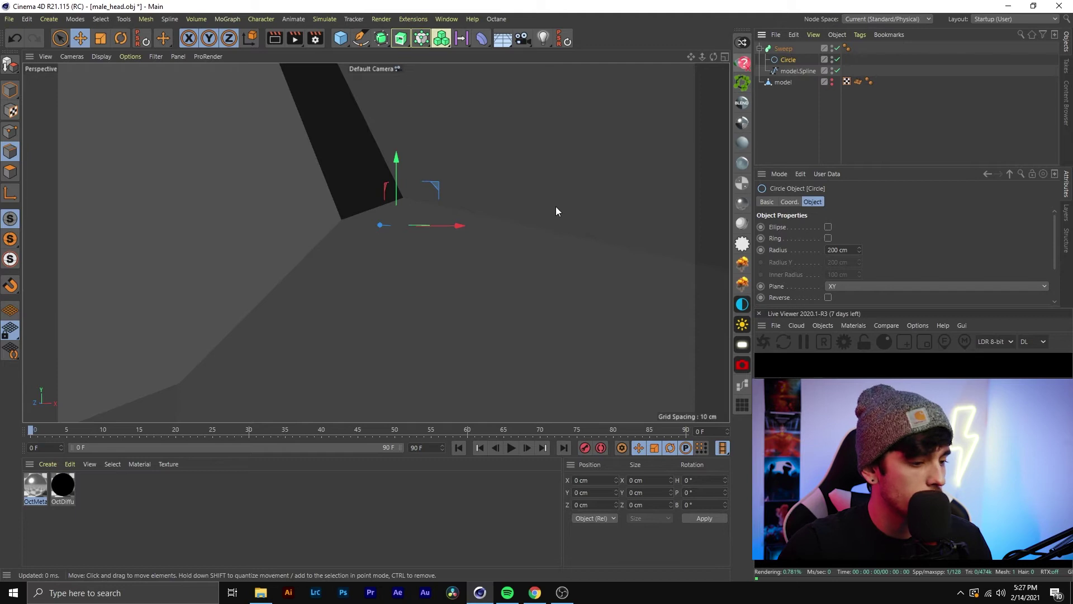
{"action": "right_click_drag", "start_coordinate": [523, 227], "coordinate": [468, 226], "text": "alt"}
{"action": "left_click_drag", "start_coordinate": [434, 227], "coordinate": [422, 229], "text": "alt"}
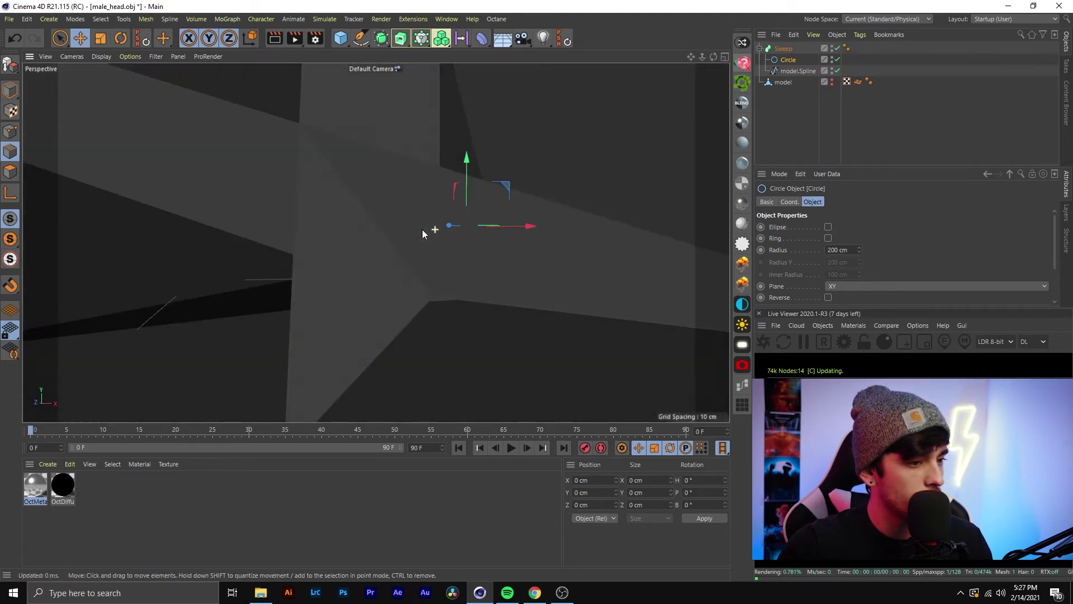
- Set the Sweep's circle profile radius to 1 cm
{"action": "left_click", "coordinate": [781, 51]}
{"action": "left_click", "coordinate": [786, 61]}
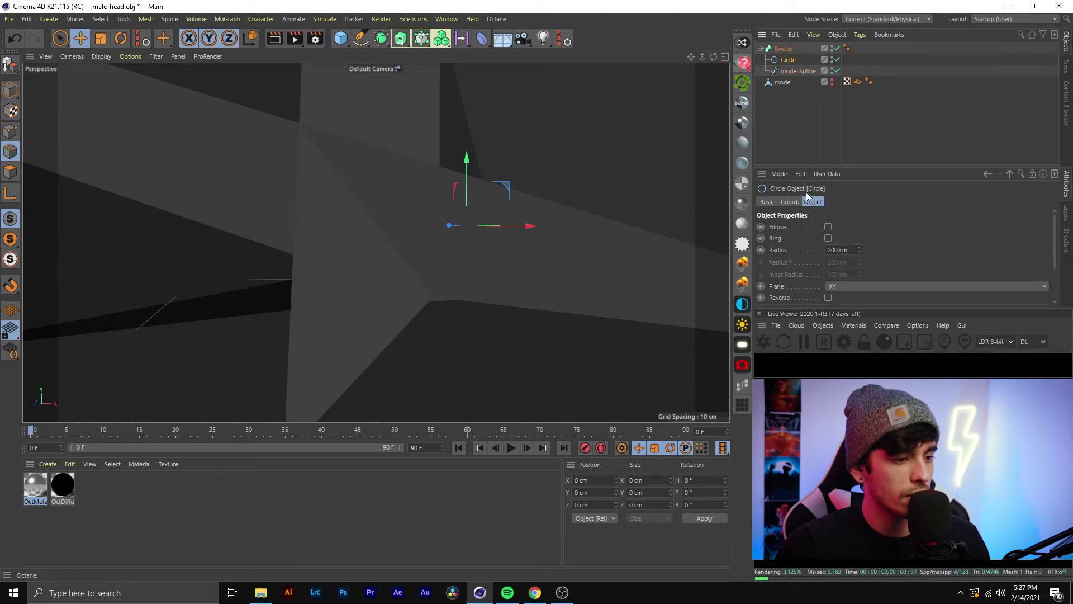
{"action": "left_click", "coordinate": [797, 62]}
{"action": "left_click", "coordinate": [786, 61]}
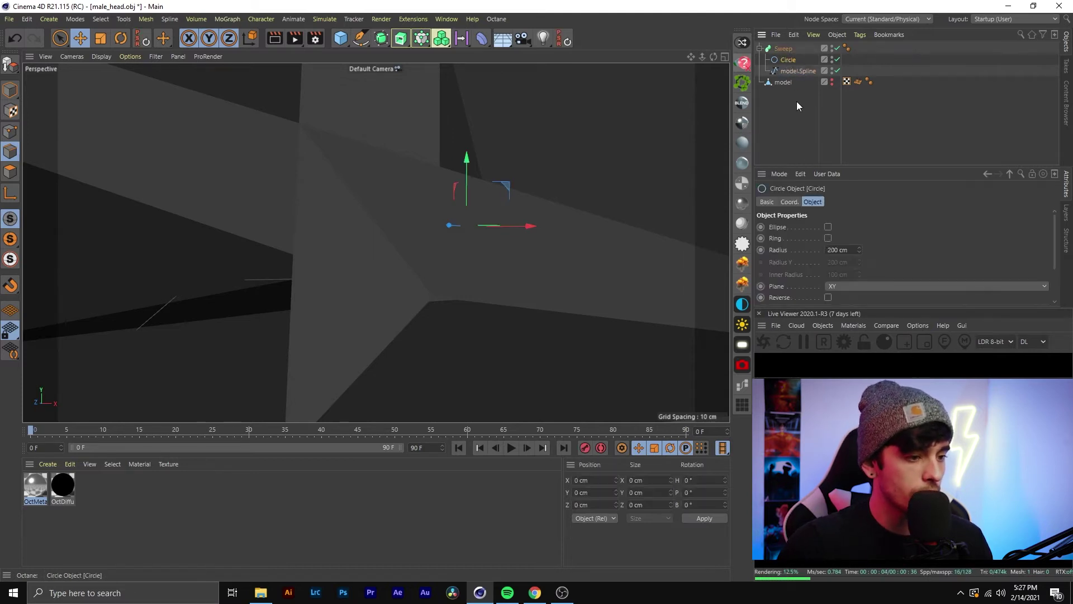
{"action": "left_click", "coordinate": [853, 250]}
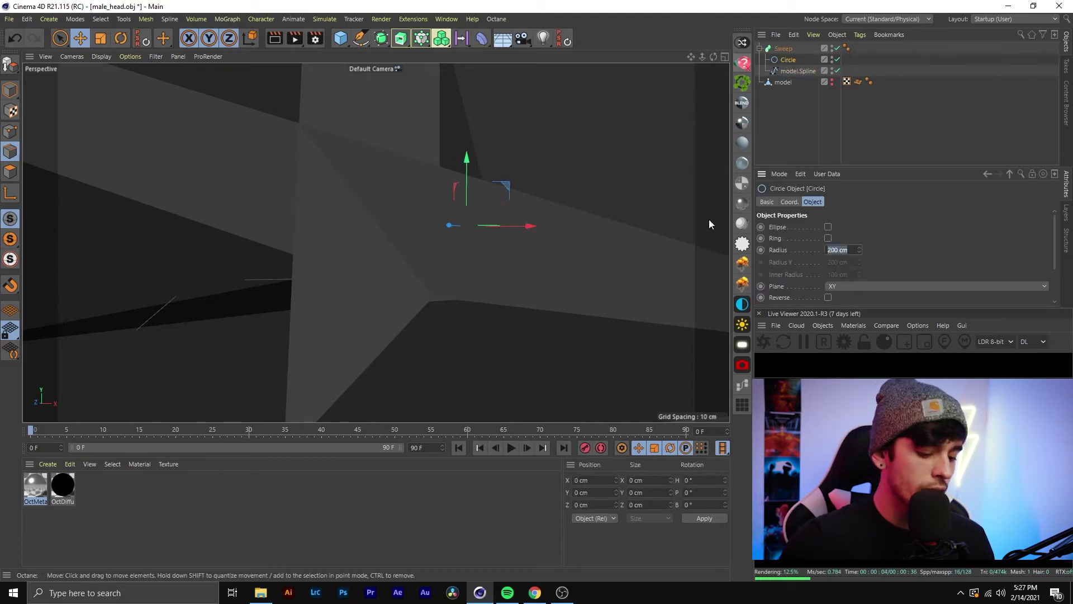
{"action": "type", "text": "1"}
{"action": "key", "text": "Return"}
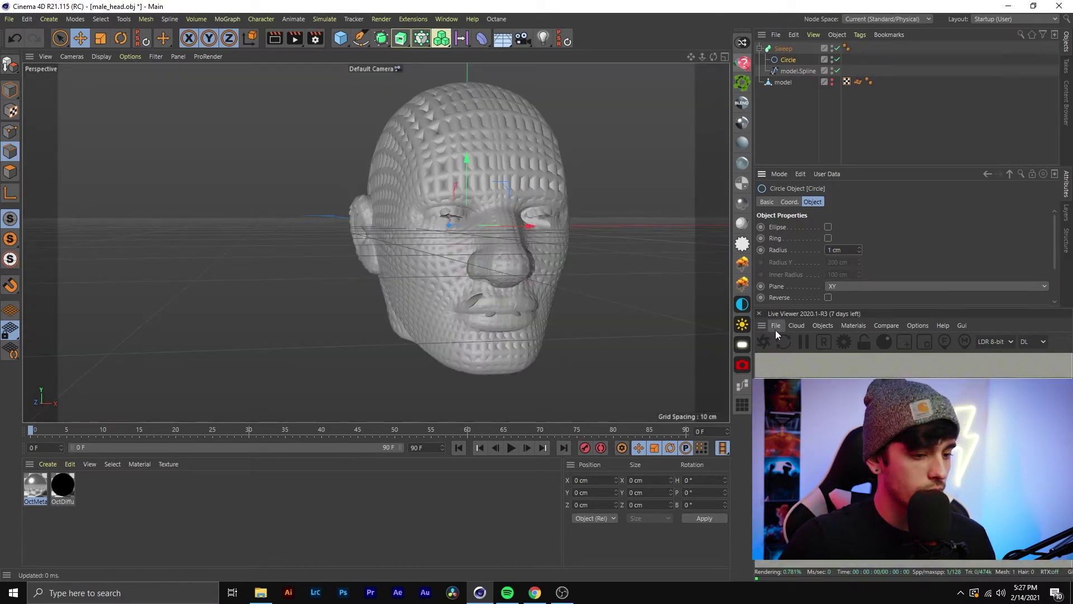
- Reduce the circle profile's radius to 0.5 cm for thinner wires
{"action": "scroll", "coordinate": [501, 206], "scroll_direction": "up", "scroll_amount": 3}
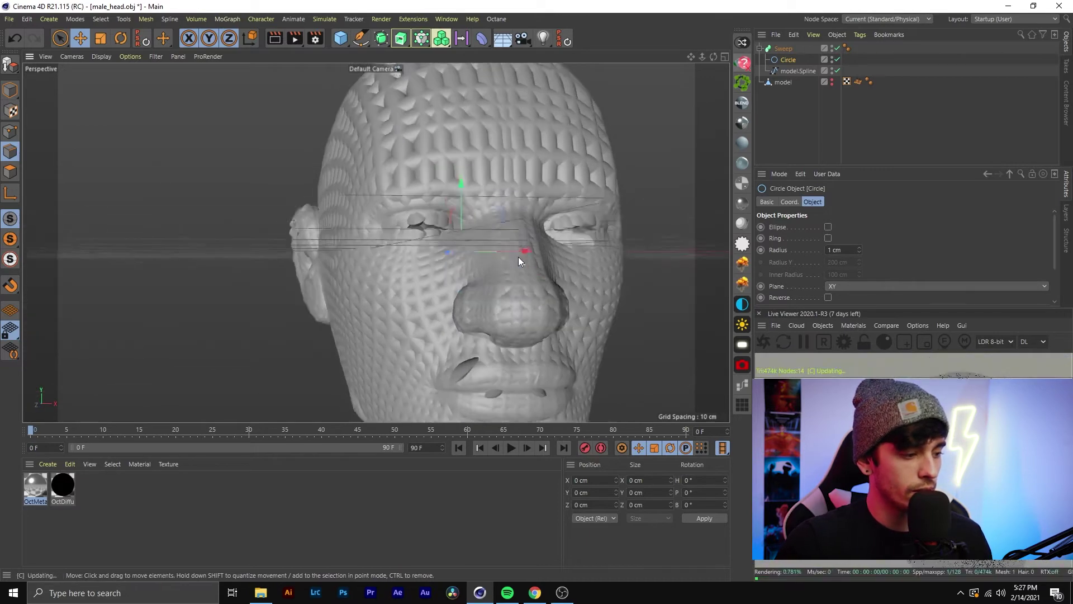
{"action": "left_click_drag", "start_coordinate": [518, 257], "coordinate": [518, 280], "text": "alt"}
{"action": "middle_click_drag", "start_coordinate": [518, 281], "coordinate": [468, 246], "text": "alt"}
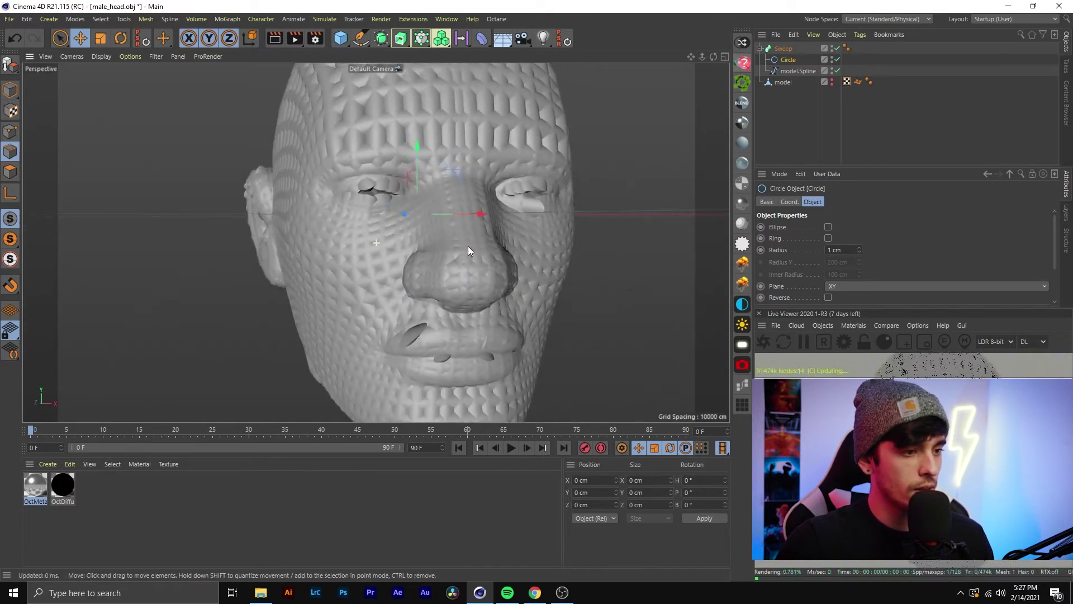
{"action": "double_click", "coordinate": [835, 250]}
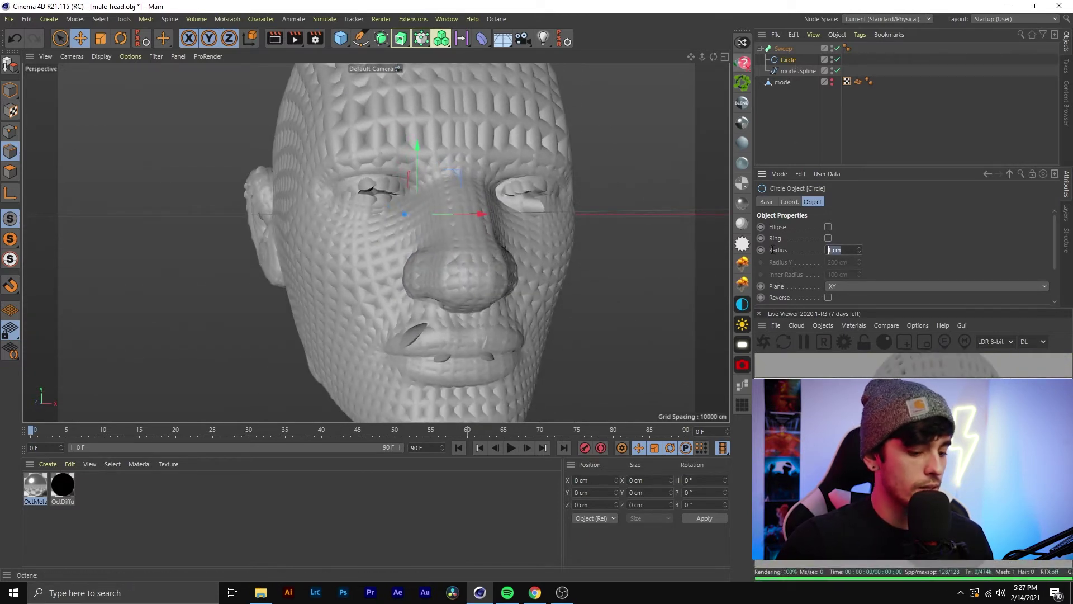
{"action": "type", "text": "0.5"}
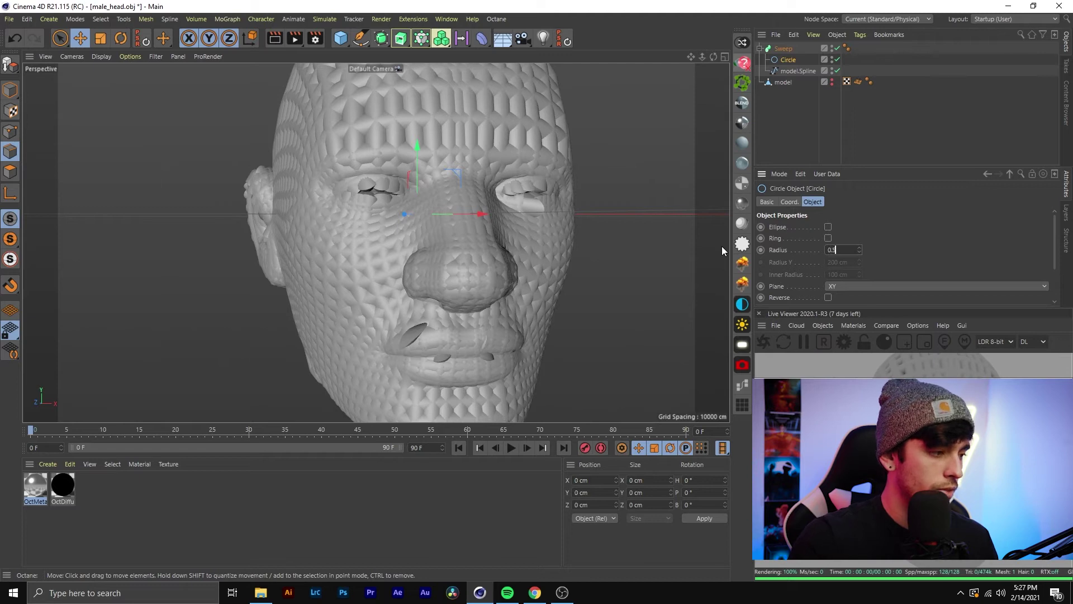
{"action": "key", "text": "Return"}
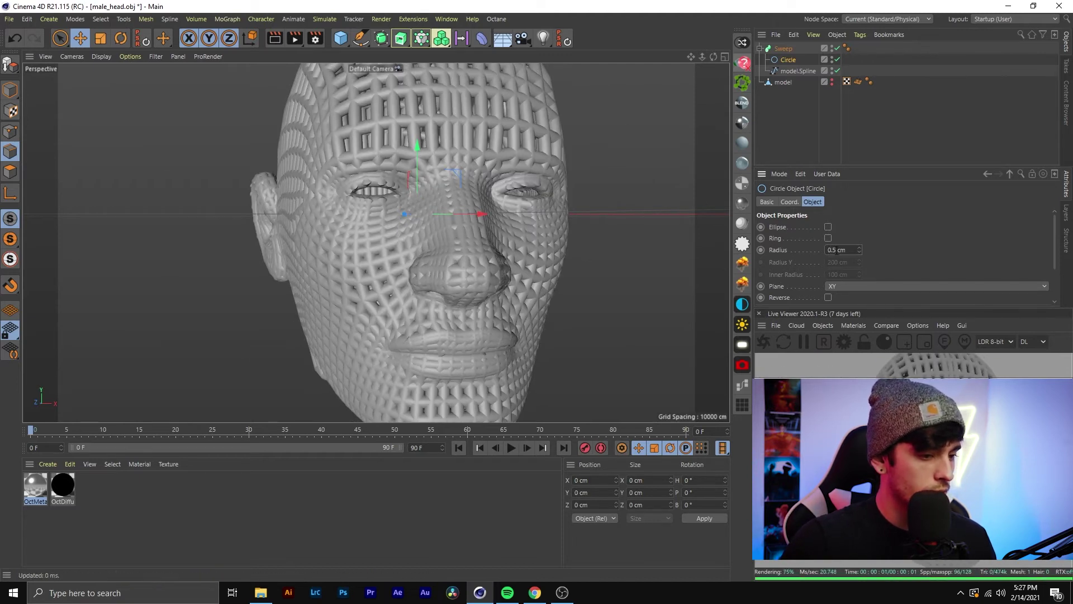
- Set the circle profile's radius to 0.1 cm and inspect the resulting wireframe head up close
{"action": "type", "text": "0.1"}
{"action": "key", "text": "Return"}
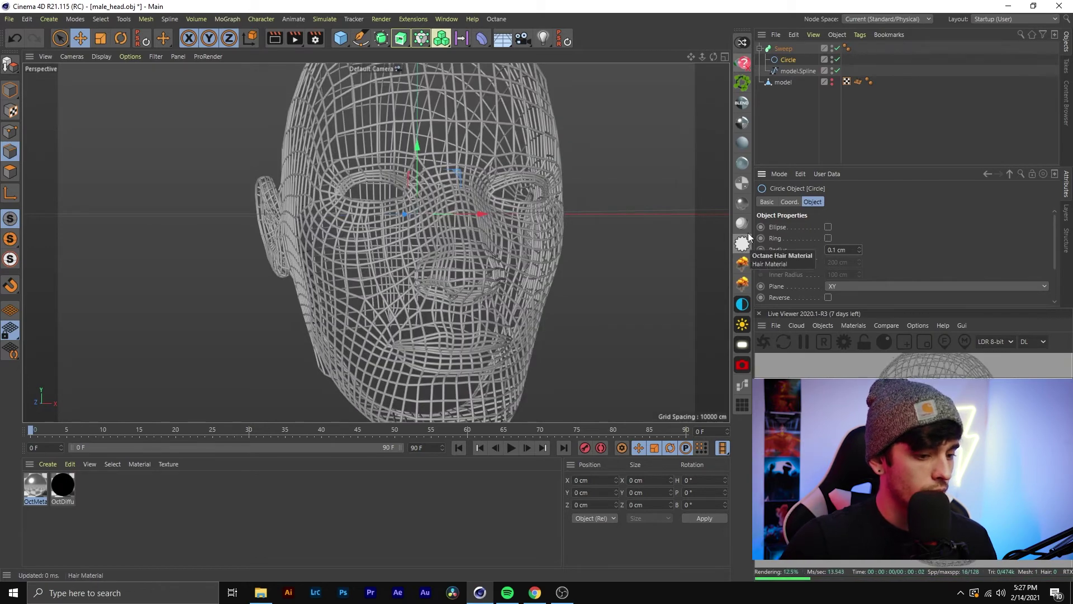
{"action": "left_click_drag", "start_coordinate": [489, 228], "coordinate": [536, 237], "text": "alt"}
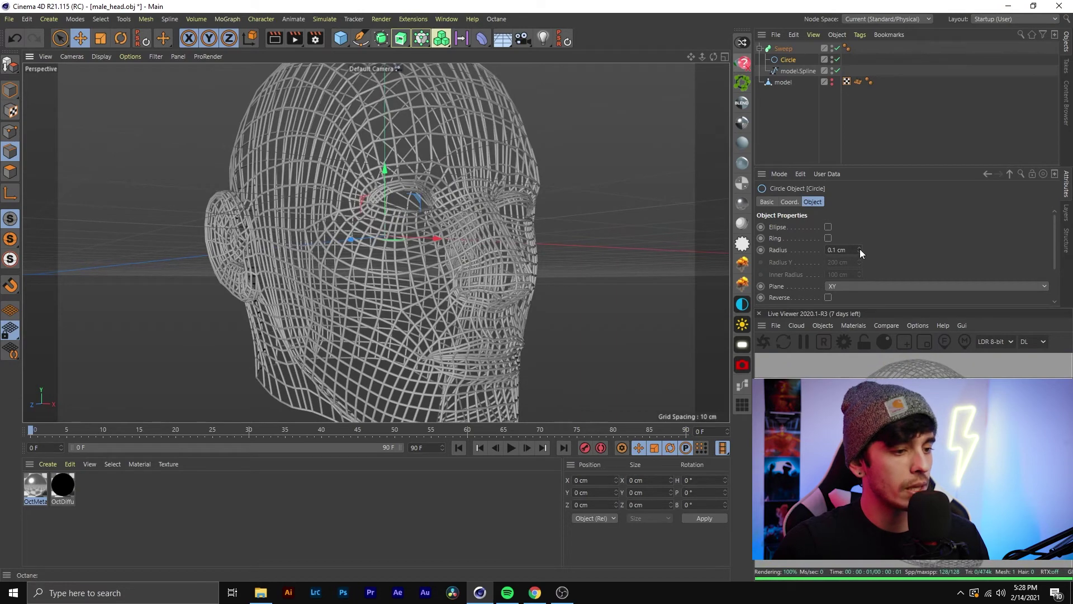
{"action": "left_click_drag", "start_coordinate": [504, 195], "coordinate": [467, 223], "text": "alt"}
{"action": "right_click_drag", "start_coordinate": [471, 143], "coordinate": [604, 146], "text": "alt"}
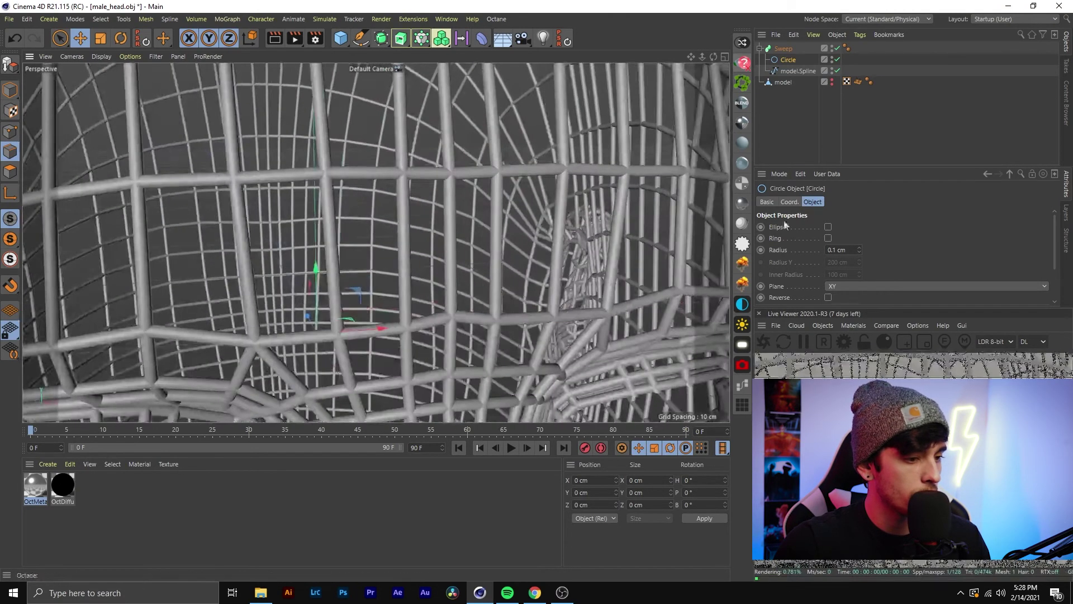
- Try varying the circle profile's radius, restore it to 0.1 cm, and view the whole head from the front
{"action": "left_click_drag", "start_coordinate": [860, 249], "coordinate": [773, 248]}
{"action": "type", "text": "0.1"}
{"action": "key", "text": "Return"}
{"action": "mouse_move", "coordinate": [528, 190]}
{"action": "left_mouse_down", "text": "alt"}
{"action": "mouse_move", "coordinate": [495, 183]}
{"action": "mouse_move", "coordinate": [511, 180]}
{"action": "left_mouse_up", "text": "alt"}
{"action": "right_click_drag", "start_coordinate": [525, 179], "coordinate": [458, 252], "text": "alt"}
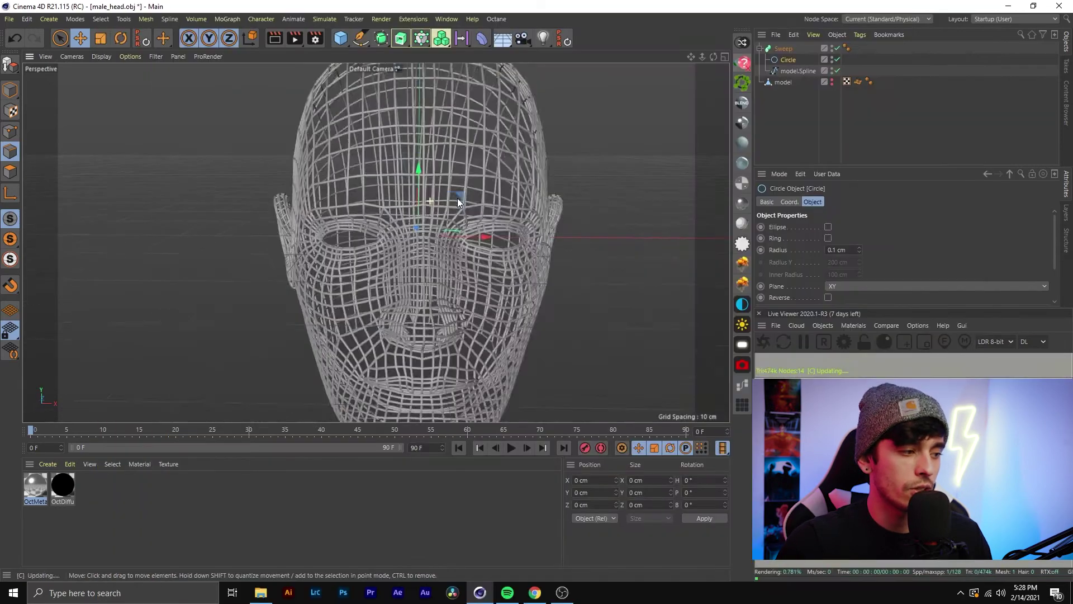
{"action": "right_click_drag", "start_coordinate": [457, 198], "coordinate": [495, 228], "text": "alt"}
{"action": "left_click_drag", "start_coordinate": [493, 193], "coordinate": [408, 195], "text": "alt"}
{"action": "left_click_drag", "start_coordinate": [510, 240], "coordinate": [424, 302], "text": "alt"}
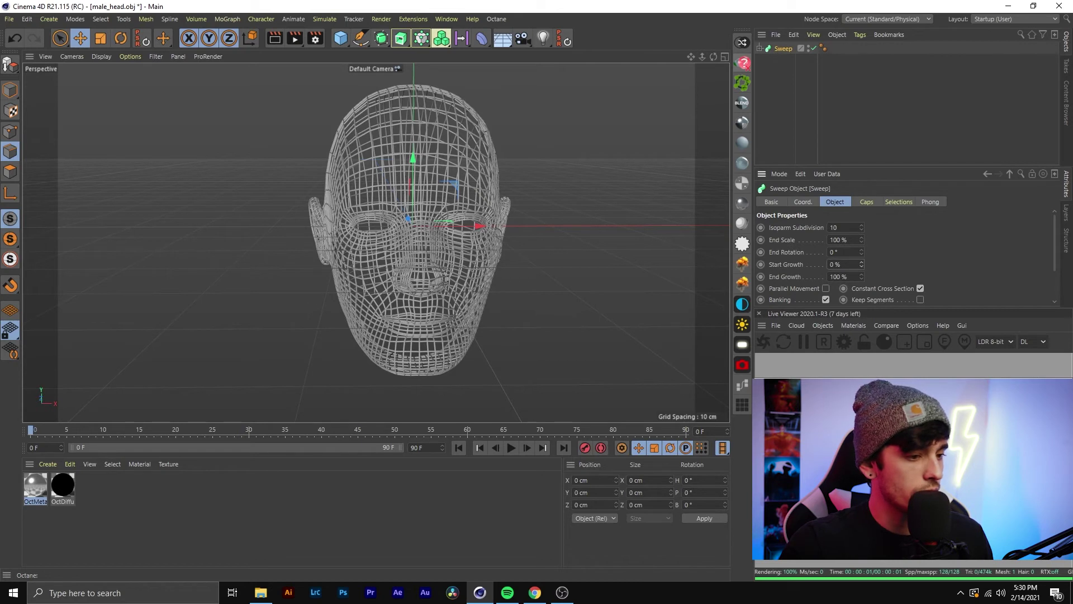
- Raise the Sweep object's Start Growth to about 43 % so only part of the wire lines are drawn
{"action": "left_click_drag", "start_coordinate": [861, 265], "coordinate": [861, 236]}
{"action": "mouse_move", "coordinate": [861, 264]}
{"action": "left_mouse_down"}
{"action": "mouse_move", "coordinate": [861, 274]}
{"action": "mouse_move", "coordinate": [861, 263]}
{"action": "left_mouse_up"}
{"action": "left_click_drag", "start_coordinate": [468, 223], "coordinate": [511, 203], "text": "alt"}
{"action": "mouse_move", "coordinate": [862, 264]}
{"action": "left_mouse_down"}
{"action": "mouse_move", "coordinate": [862, 281]}
{"action": "mouse_move", "coordinate": [862, 254]}
{"action": "mouse_move", "coordinate": [862, 276]}
{"action": "left_mouse_up"}
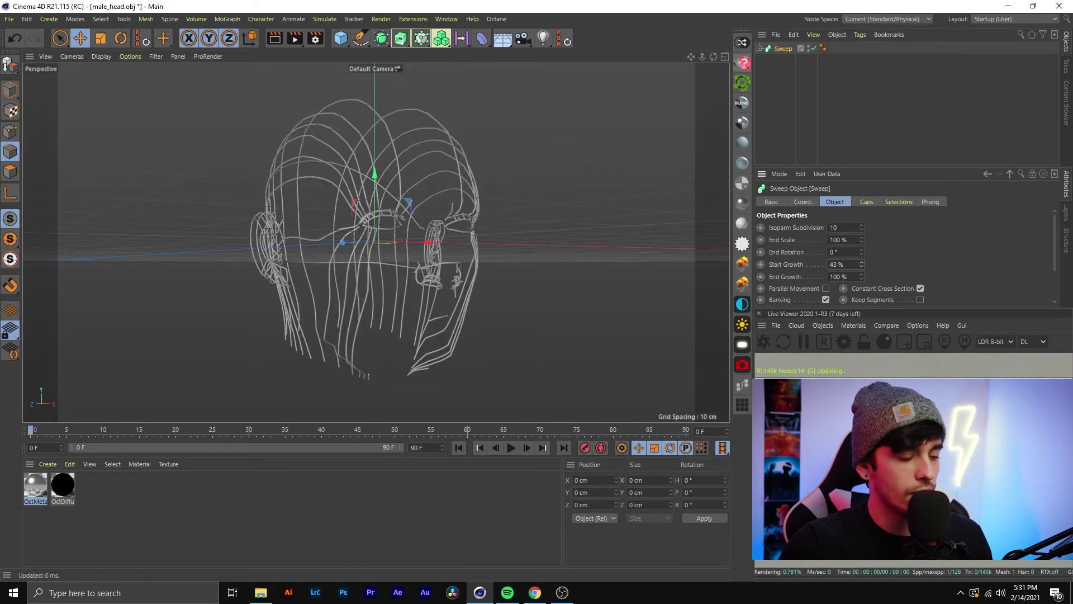
{"action": "mouse_move", "coordinate": [496, 224]}
{"action": "left_mouse_down", "text": "alt"}
{"action": "mouse_move", "coordinate": [317, 236]}
{"action": "mouse_move", "coordinate": [344, 210]}
{"action": "mouse_move", "coordinate": [316, 245]}
{"action": "mouse_move", "coordinate": [494, 244]}
{"action": "left_mouse_up", "text": "alt"}
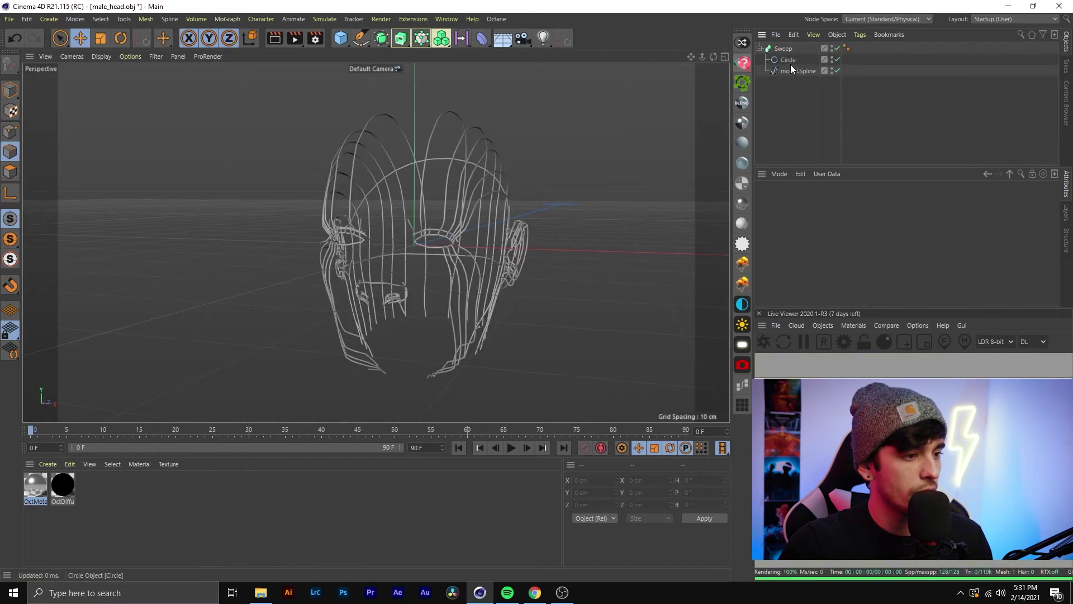
- Raise the circle profile's radius by one increment to thicken the partially grown wires
{"action": "left_click", "coordinate": [789, 61]}
{"action": "left_click", "coordinate": [859, 252]}
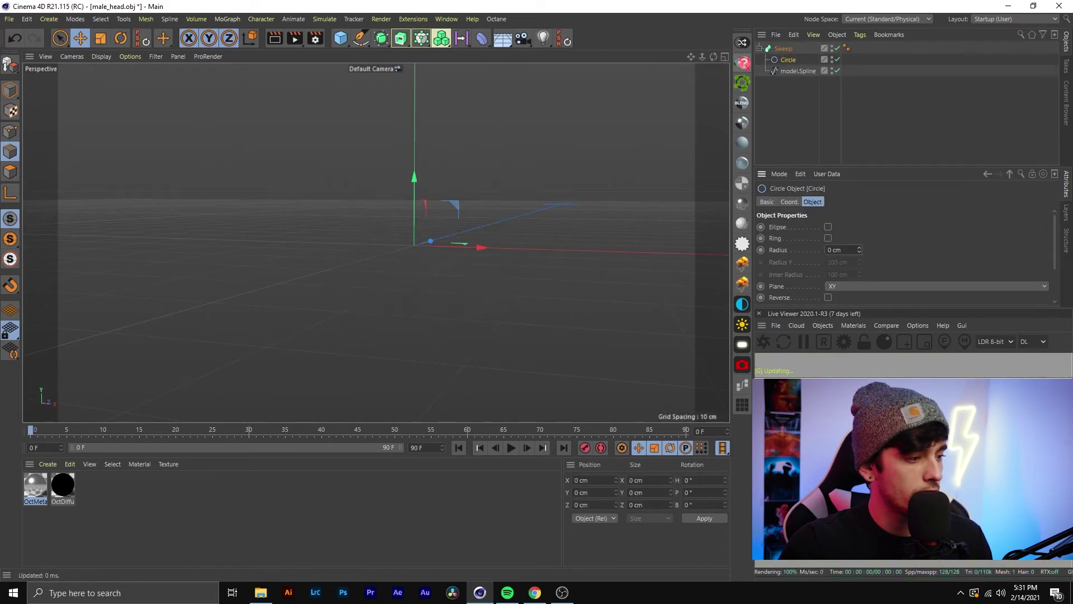
{"action": "key", "text": "ctrl+z"}
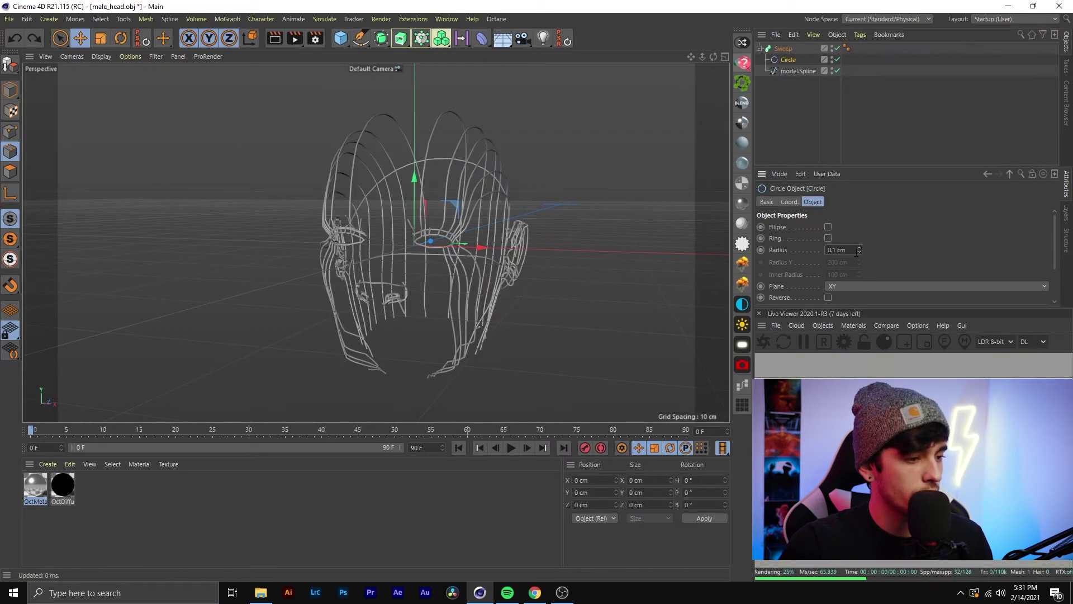
{"action": "left_click", "coordinate": [859, 247]}
{"action": "left_click_drag", "start_coordinate": [531, 256], "coordinate": [501, 253], "text": "alt"}
{"action": "left_click_drag", "start_coordinate": [461, 223], "coordinate": [408, 213], "text": "alt"}
{"action": "mouse_move", "coordinate": [467, 244]}
{"action": "left_mouse_down", "text": "alt"}
{"action": "mouse_move", "coordinate": [414, 238]}
{"action": "mouse_move", "coordinate": [474, 249]}
{"action": "mouse_move", "coordinate": [462, 243]}
{"action": "left_mouse_up", "text": "alt"}
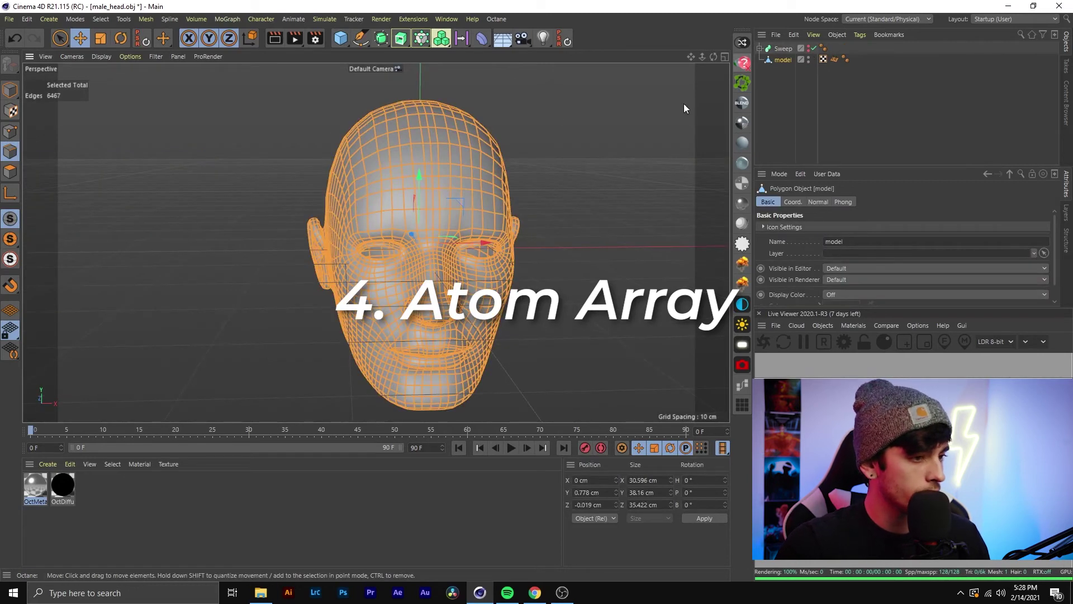
- Deselect the head model
{"action": "left_click", "coordinate": [763, 89]}
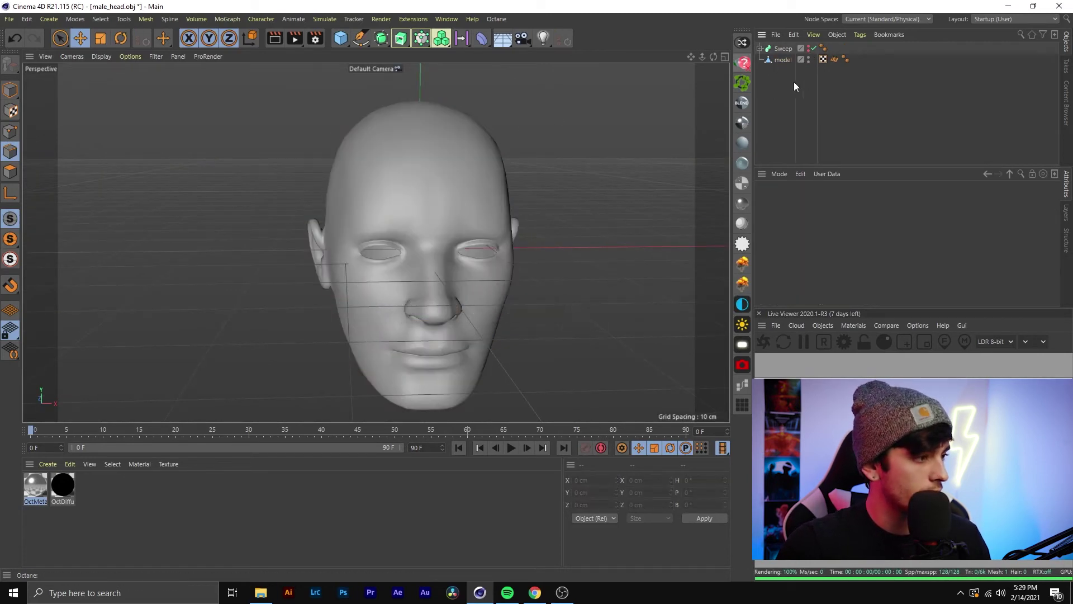
- Add an Atom Array object and place the head model inside it
{"action": "left_click", "coordinate": [384, 40]}
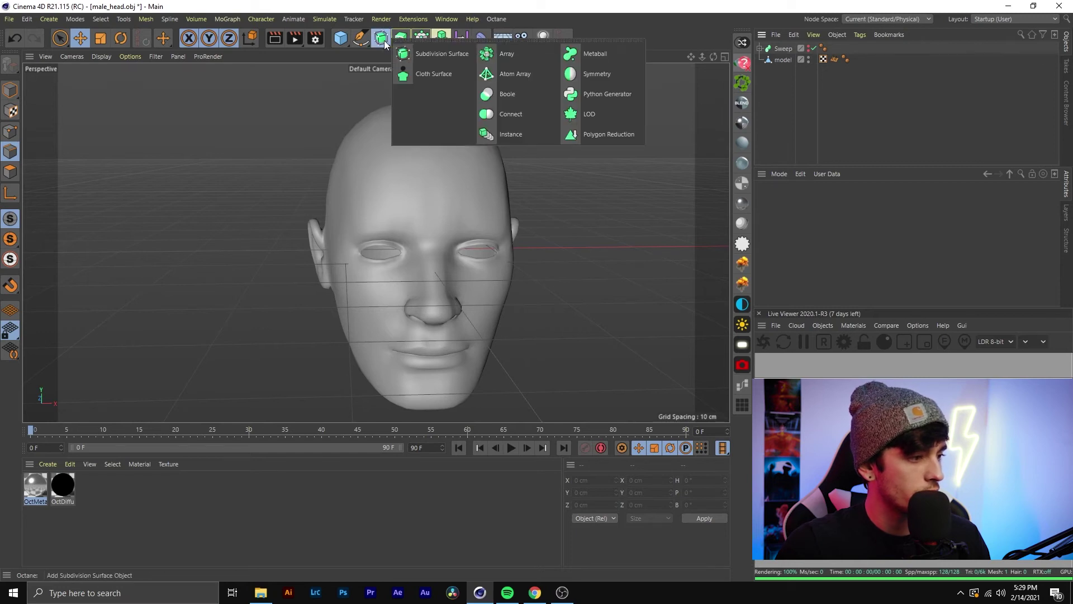
{"action": "left_click", "coordinate": [518, 75]}
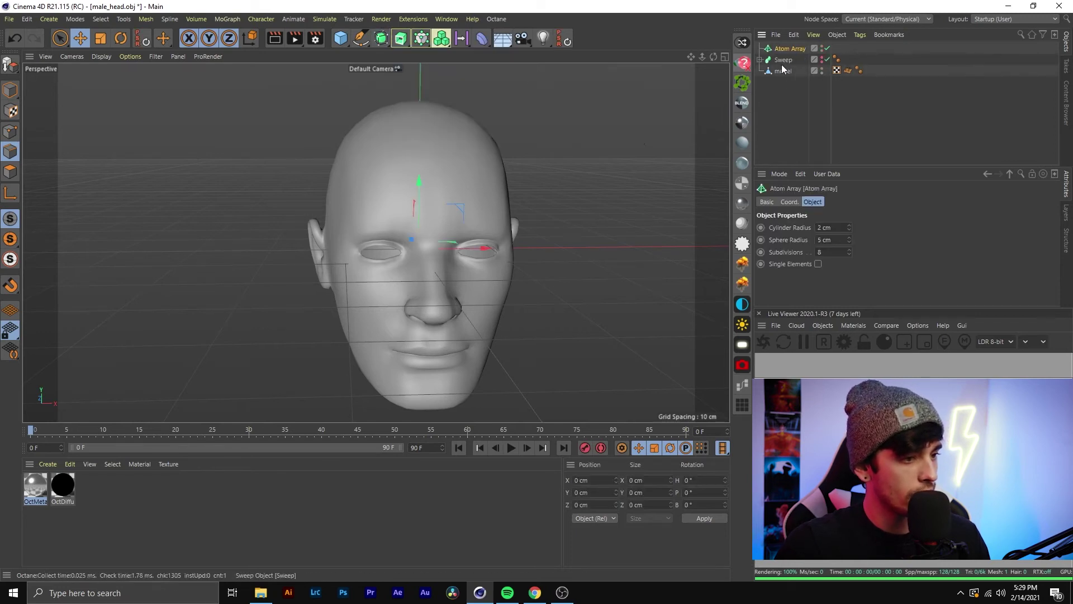
{"action": "left_click_drag", "start_coordinate": [792, 48], "coordinate": [793, 49]}
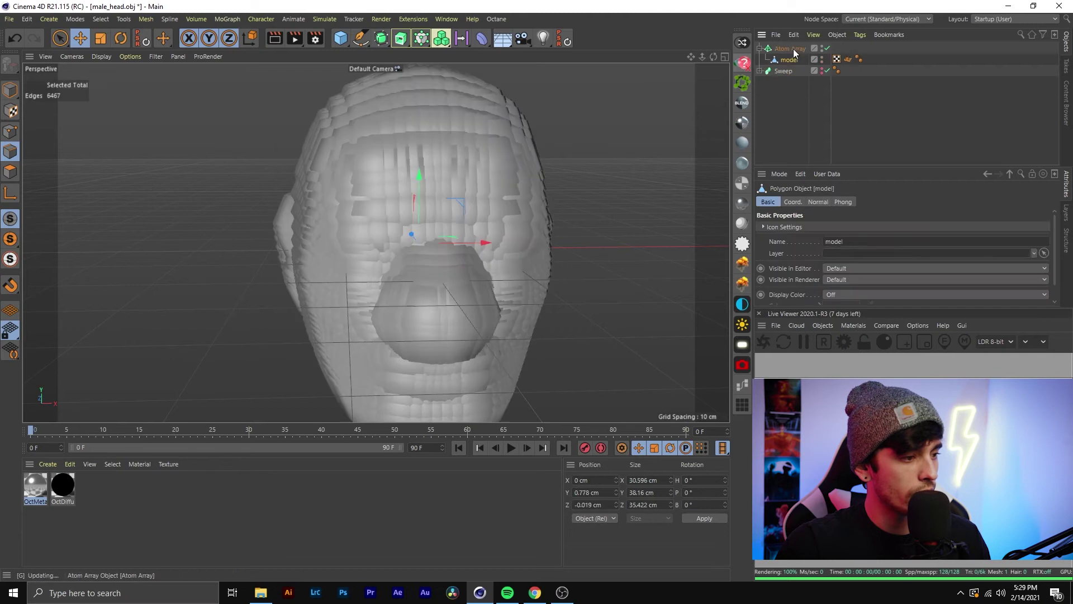
{"action": "left_click_drag", "start_coordinate": [427, 221], "coordinate": [431, 274], "text": "alt"}
{"action": "right_click_drag", "start_coordinate": [431, 273], "coordinate": [410, 296], "text": "alt"}
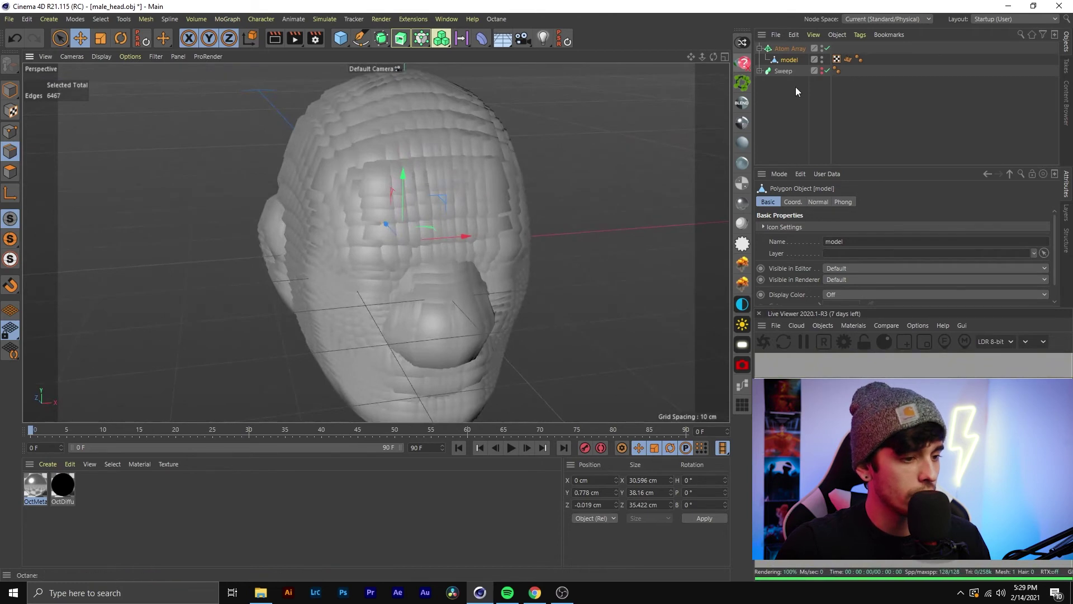
- Set the Atom Array's cylinder radius to 0.01 cm and its sphere radius to 1 cm
{"action": "left_click", "coordinate": [788, 49]}
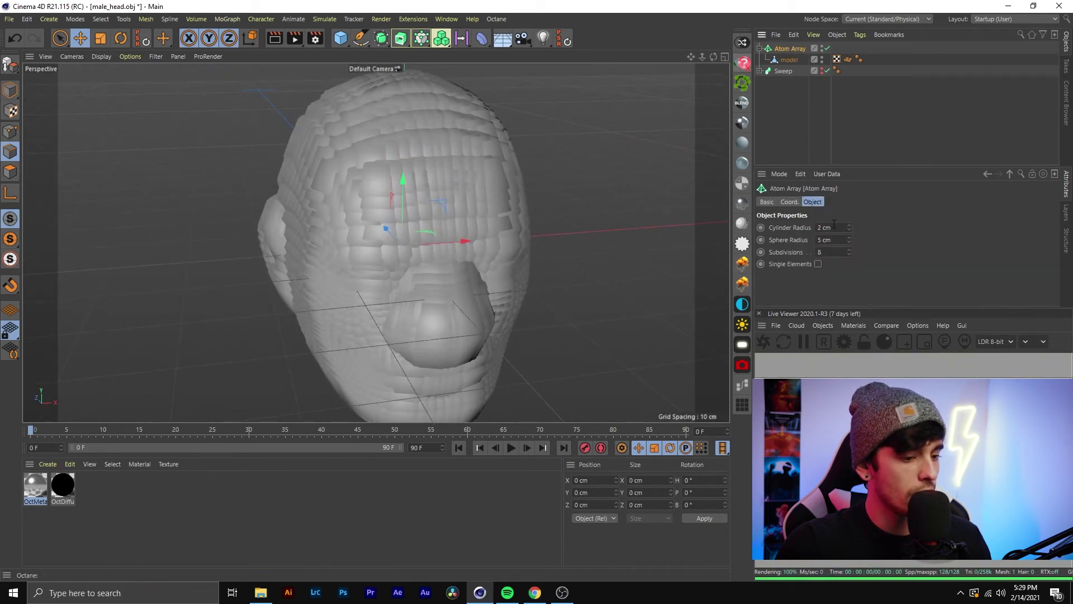
{"action": "left_click_drag", "start_coordinate": [848, 229], "coordinate": [849, 240]}
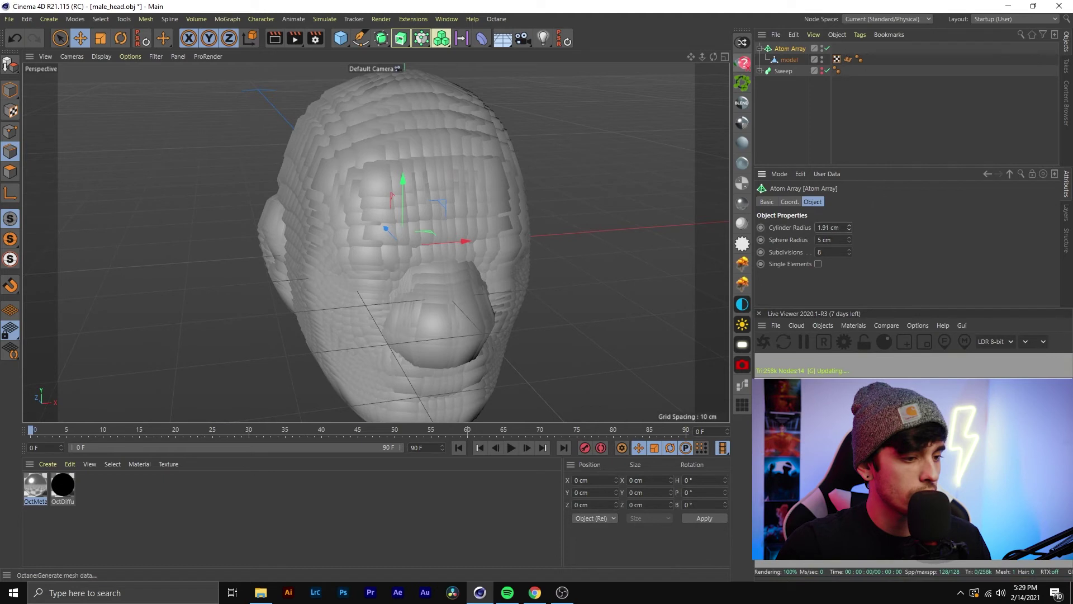
{"action": "left_click", "coordinate": [843, 241]}
{"action": "type", "text": "1"}
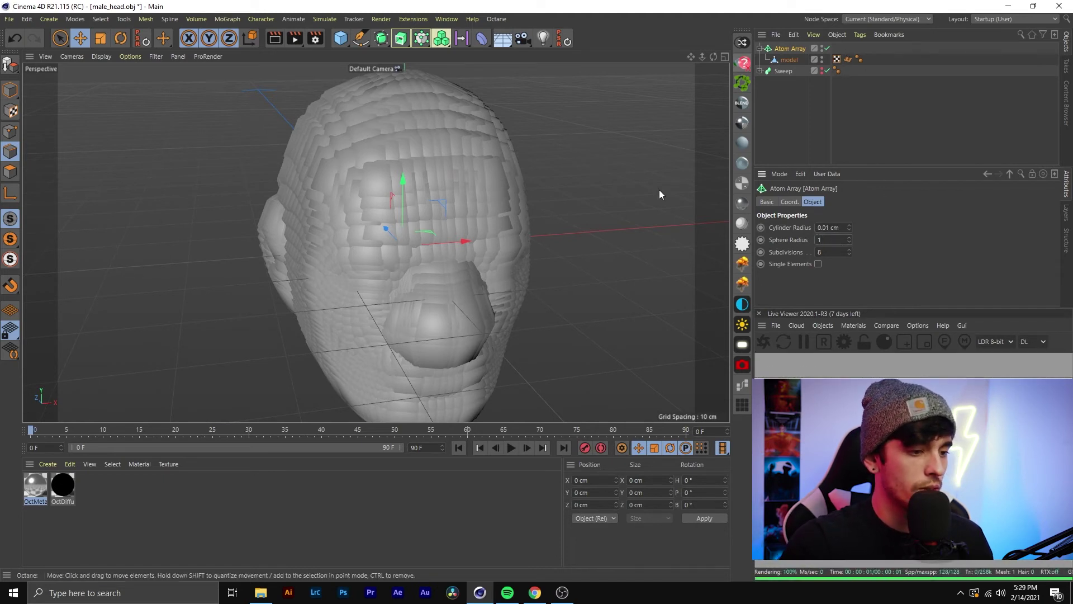
{"action": "key", "text": "Return"}
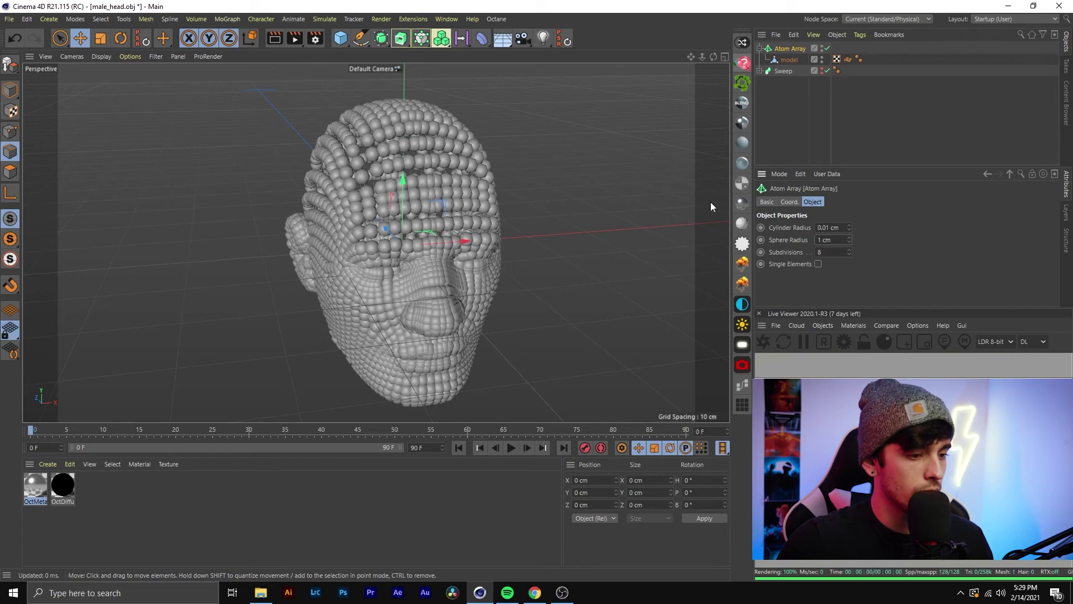
- Reduce the Atom Array's sphere radius to 0.14 cm and inspect the dotted wireframe up close and from the front
{"action": "mouse_move", "coordinate": [849, 228]}
{"action": "left_mouse_down"}
{"action": "mouse_move", "coordinate": [849, 215]}
{"action": "mouse_move", "coordinate": [848, 269]}
{"action": "mouse_move", "coordinate": [849, 232]}
{"action": "left_mouse_up"}
{"action": "left_click_drag", "start_coordinate": [472, 247], "coordinate": [433, 228], "text": "alt"}
{"action": "right_click_drag", "start_coordinate": [377, 230], "coordinate": [439, 221], "text": "alt"}
{"action": "scroll", "coordinate": [440, 223], "scroll_direction": "down", "scroll_amount": 8}
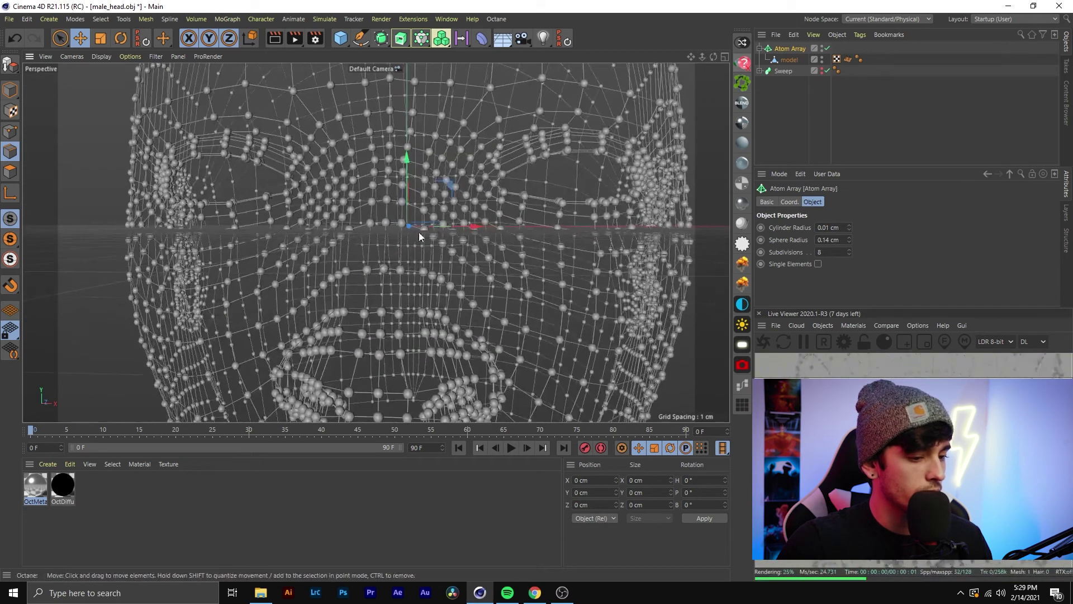
{"action": "left_click_drag", "start_coordinate": [421, 286], "coordinate": [368, 253], "text": "alt"}
{"action": "left_click_drag", "start_coordinate": [438, 246], "coordinate": [401, 173], "text": "alt"}
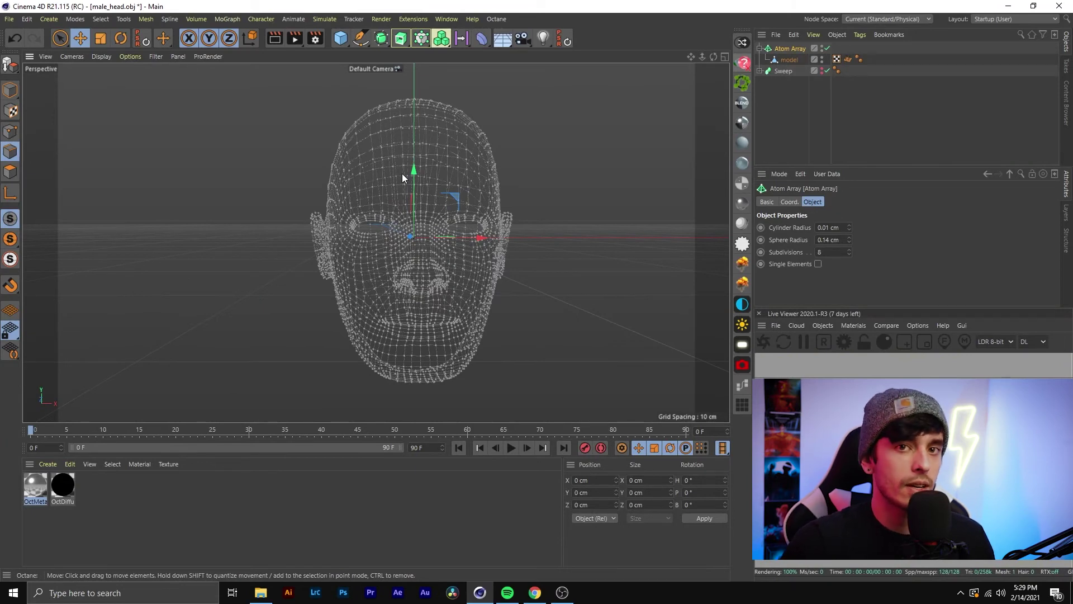
{"action": "left_click_drag", "start_coordinate": [401, 173], "coordinate": [464, 223], "text": "alt"}
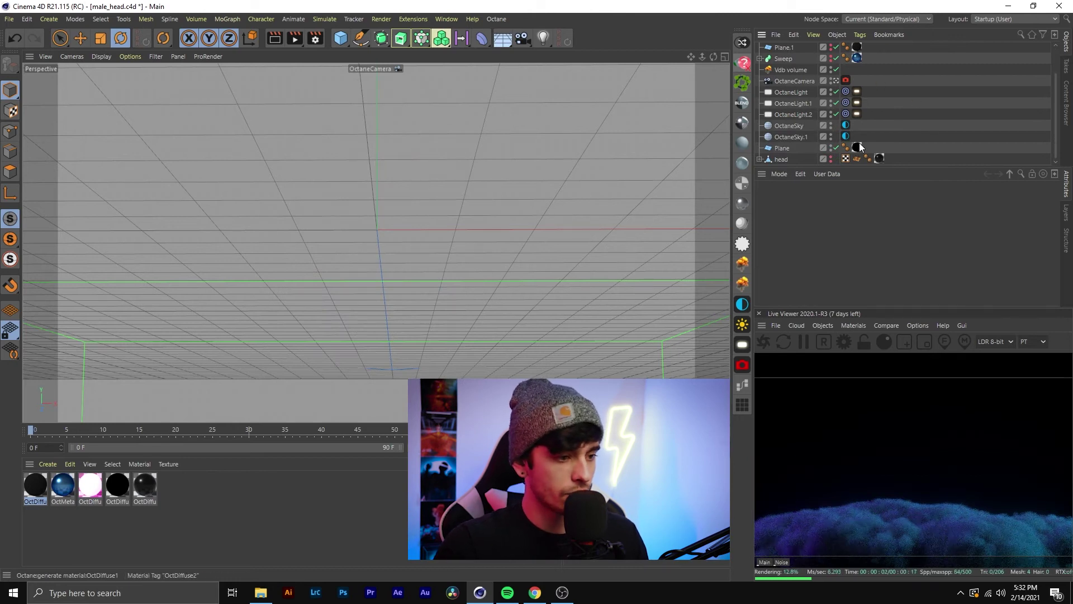
- In the finished male_head.c4d scene, make the head object visible and leave the Octane camera view
{"action": "left_click", "coordinate": [831, 161]}
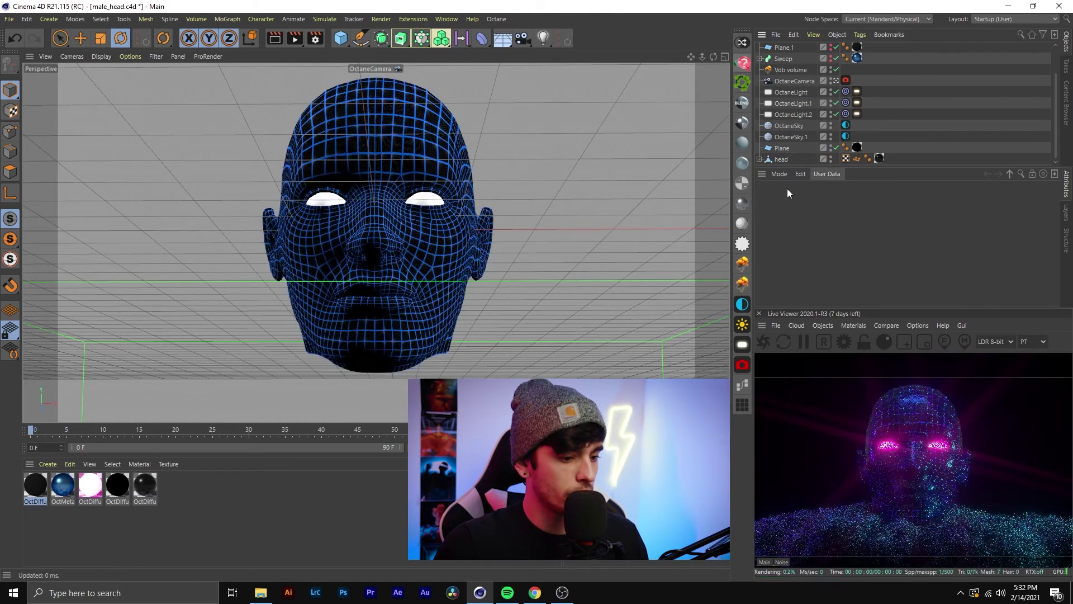
{"action": "left_click_drag", "start_coordinate": [395, 219], "coordinate": [404, 219], "text": "alt"}
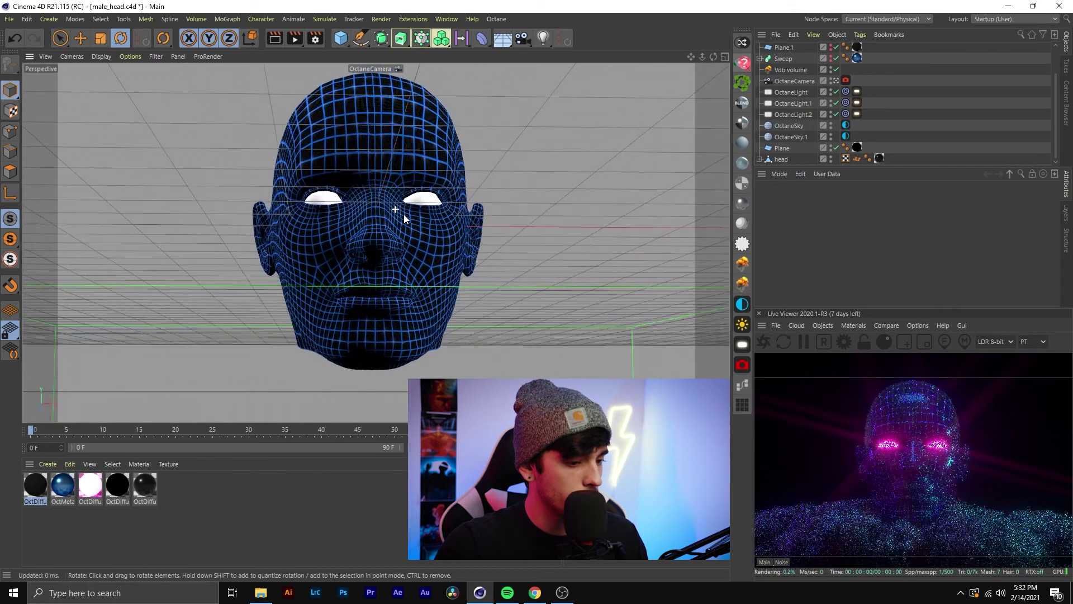
{"action": "left_click", "coordinate": [836, 81]}
- Examine the rendered wireframe head and the scene around it from several angles and distances
{"action": "mouse_move", "coordinate": [518, 253]}
{"action": "left_mouse_down", "text": "alt"}
{"action": "mouse_move", "coordinate": [504, 250]}
{"action": "mouse_move", "coordinate": [558, 222]}
{"action": "mouse_move", "coordinate": [525, 237]}
{"action": "left_mouse_up", "text": "alt"}
{"action": "scroll", "coordinate": [504, 249], "scroll_direction": "up", "scroll_amount": 8}
{"action": "scroll", "coordinate": [525, 237], "scroll_direction": "up", "scroll_amount": 6}
{"action": "left_click_drag", "start_coordinate": [376, 239], "coordinate": [500, 297], "text": "alt"}
{"action": "scroll", "coordinate": [503, 206], "scroll_direction": "up", "scroll_amount": 6}
{"action": "left_click_drag", "start_coordinate": [505, 204], "coordinate": [525, 228], "text": "alt"}
{"action": "left_click_drag", "start_coordinate": [508, 190], "coordinate": [437, 186], "text": "alt"}
{"action": "scroll", "coordinate": [532, 180], "scroll_direction": "down", "scroll_amount": 5}
{"action": "scroll", "coordinate": [549, 202], "scroll_direction": "down", "scroll_amount": 2}
{"action": "left_click_drag", "start_coordinate": [545, 263], "coordinate": [494, 250], "text": "alt"}
{"action": "scroll", "coordinate": [526, 271], "scroll_direction": "down", "scroll_amount": 4}
{"action": "scroll", "coordinate": [511, 249], "scroll_direction": "up", "scroll_amount": 2}
{"action": "scroll", "coordinate": [532, 246], "scroll_direction": "up", "scroll_amount": 1}
{"action": "scroll", "coordinate": [553, 294], "scroll_direction": "down", "scroll_amount": 2}
{"action": "left_click_drag", "start_coordinate": [558, 294], "coordinate": [497, 299], "text": "alt"}
{"action": "scroll", "coordinate": [518, 296], "scroll_direction": "down", "scroll_amount": 2}
{"action": "scroll", "coordinate": [558, 294], "scroll_direction": "up", "scroll_amount": 2}
{"action": "left_click_drag", "start_coordinate": [427, 240], "coordinate": [466, 296], "text": "alt"}
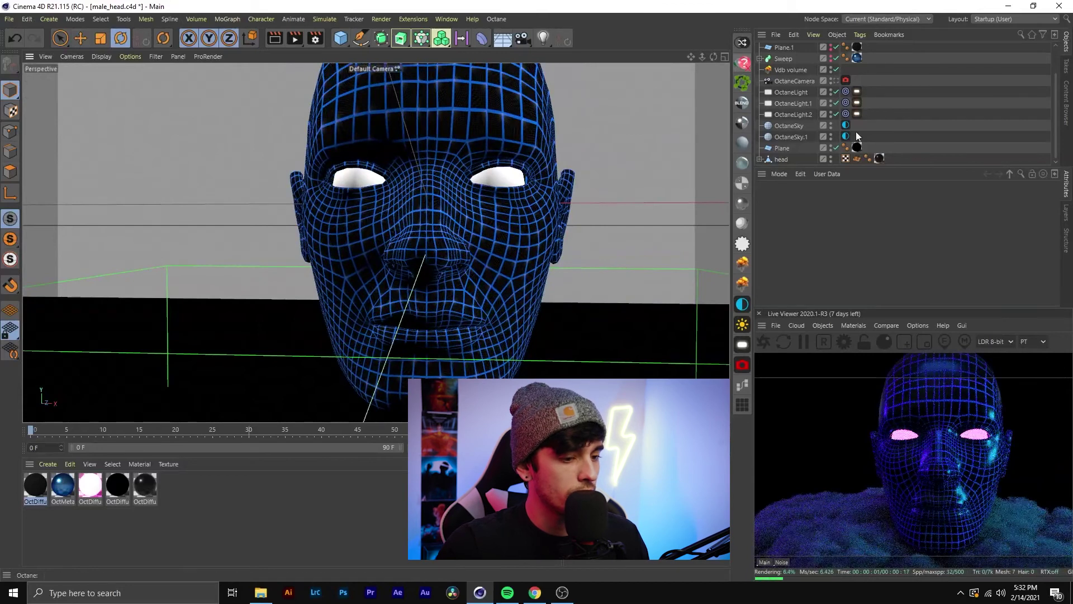
- Toggle the three Octane lights off and on to compare their effect on the head, leaving all of them enabled
{"action": "left_click", "coordinate": [836, 91]}
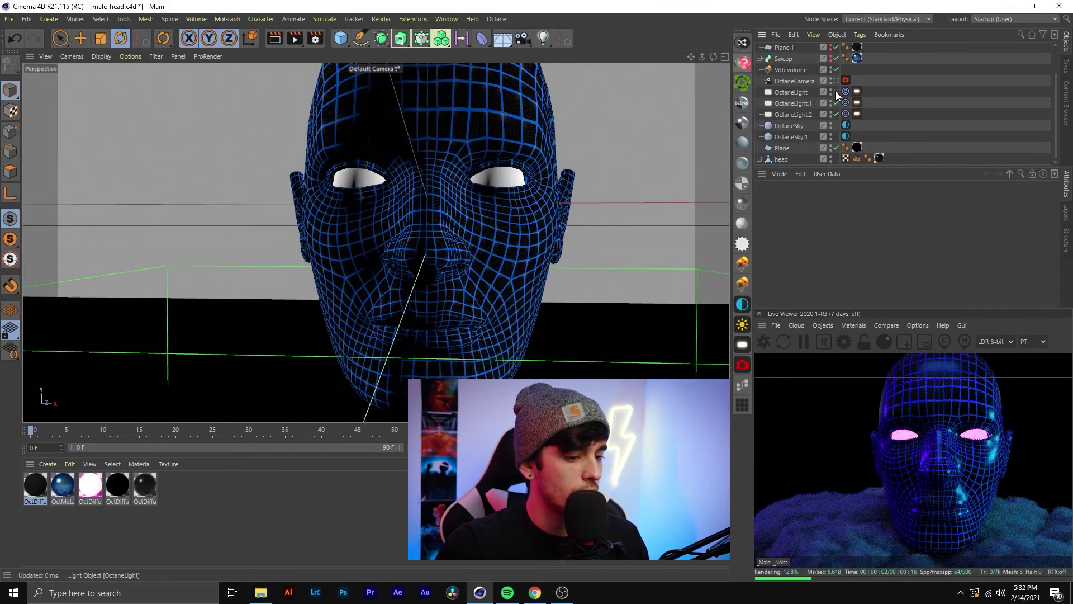
{"action": "left_click", "coordinate": [836, 91]}
{"action": "left_click", "coordinate": [836, 103]}
{"action": "left_click", "coordinate": [836, 114]}
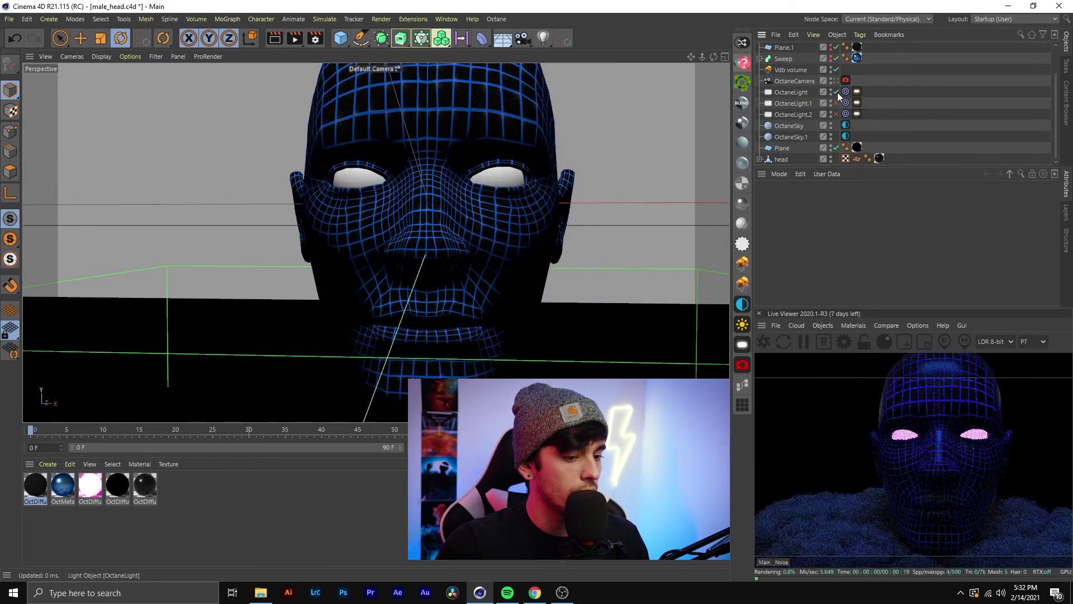
{"action": "left_click", "coordinate": [837, 92]}
{"action": "left_click", "coordinate": [836, 92]}
{"action": "left_click", "coordinate": [836, 103]}
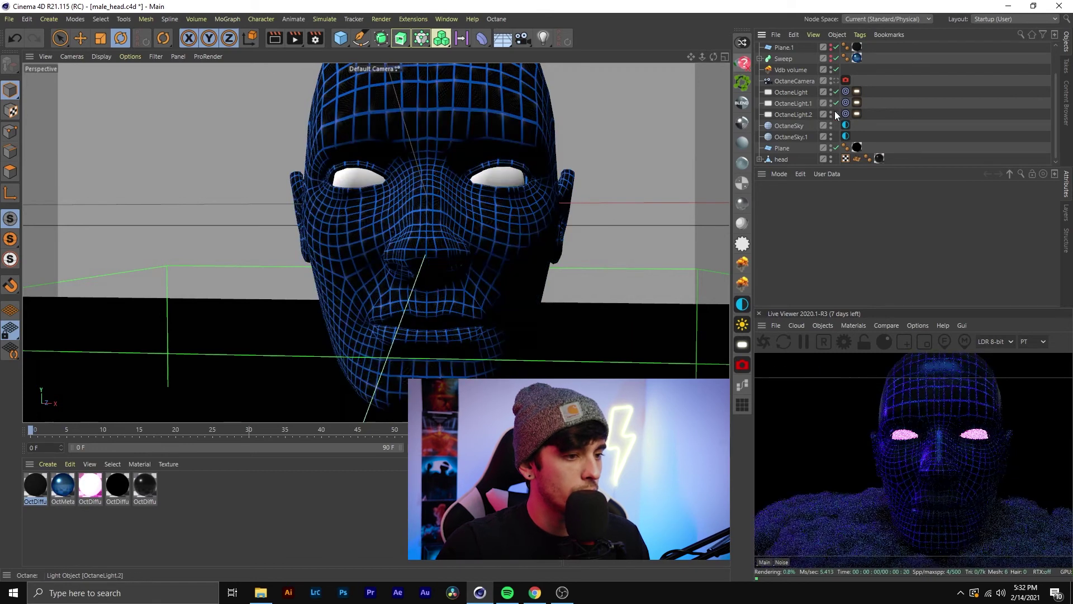
{"action": "left_click", "coordinate": [836, 114]}
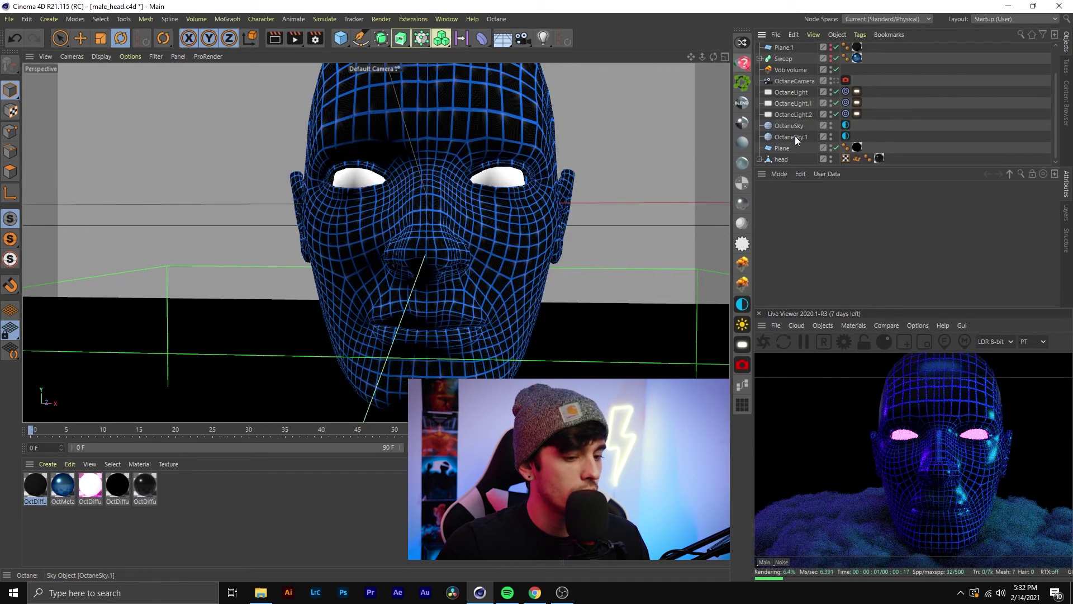
- Raise the Sweep object's Start Growth to 43 % and look through the Octane camera
{"action": "left_click_drag", "start_coordinate": [599, 168], "coordinate": [478, 222], "text": "alt"}
{"action": "left_click", "coordinate": [781, 59]}
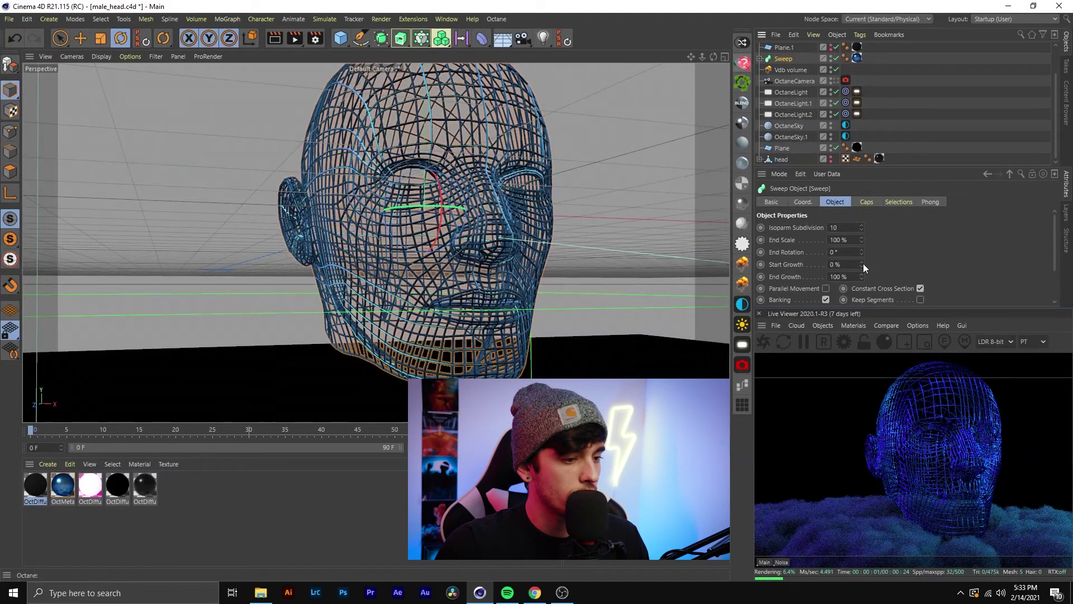
{"action": "mouse_move", "coordinate": [862, 261]}
{"action": "left_mouse_down"}
{"action": "mouse_move", "coordinate": [862, 240]}
{"action": "mouse_move", "coordinate": [862, 256]}
{"action": "left_mouse_up"}
{"action": "left_click_drag", "start_coordinate": [582, 234], "coordinate": [420, 179], "text": "alt"}
{"action": "left_click", "coordinate": [836, 83]}
{"action": "left_click", "coordinate": [837, 83]}
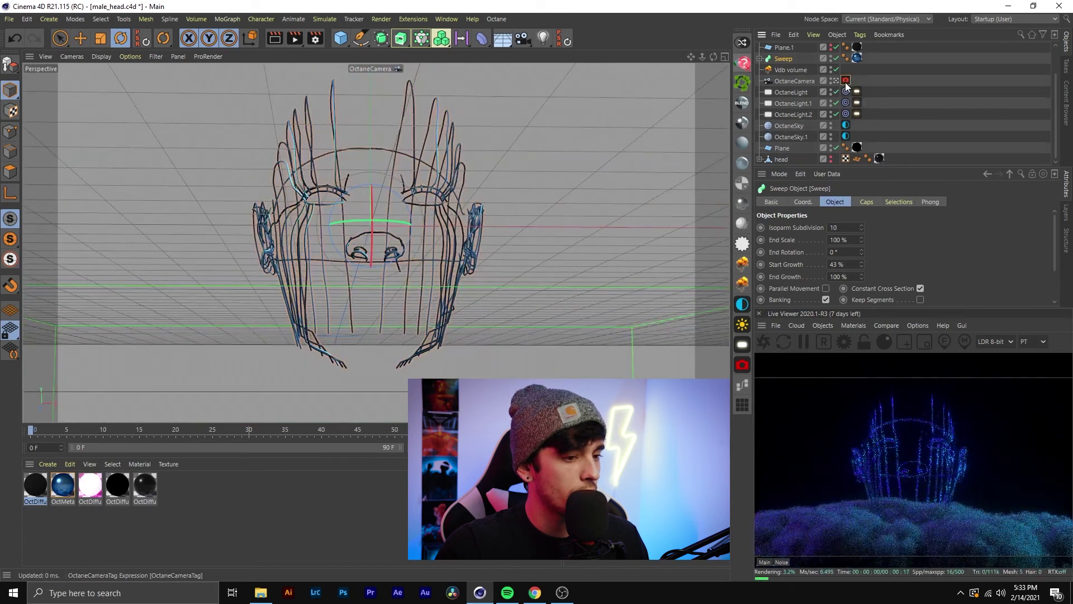
- Review the Octane camera tag's thin lens settings and increase the bloom power in its post-processing
{"action": "left_click", "coordinate": [847, 83]}
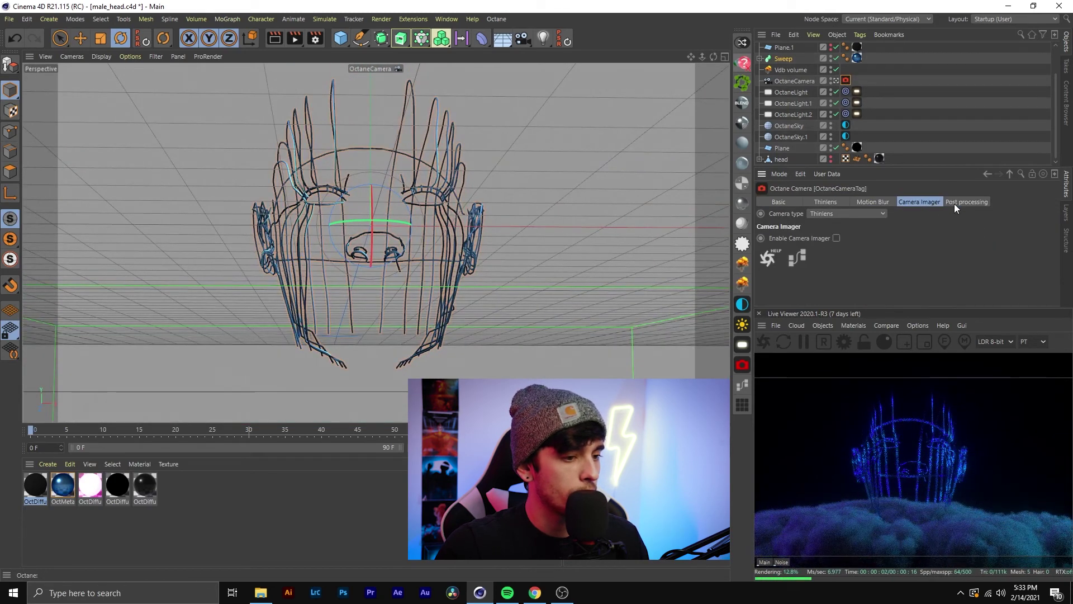
{"action": "left_click", "coordinate": [823, 201]}
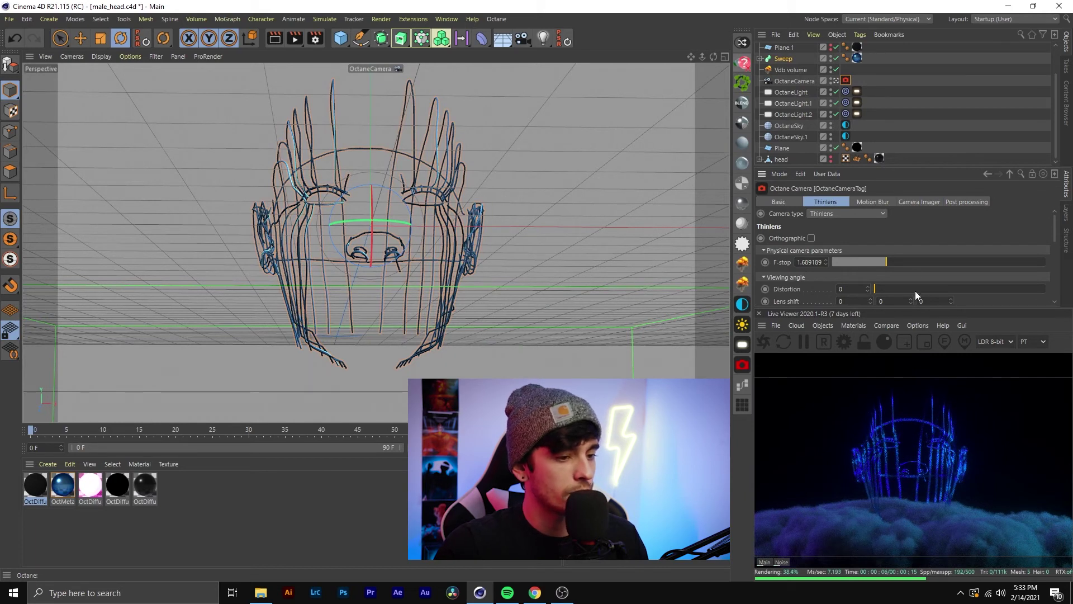
{"action": "left_click", "coordinate": [957, 202]}
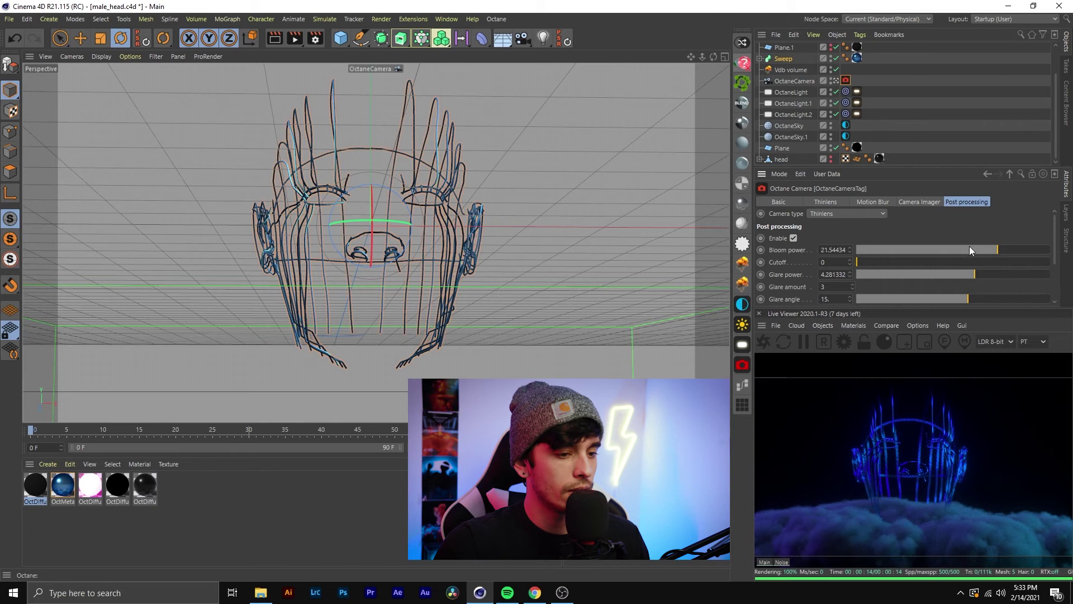
{"action": "left_click_drag", "start_coordinate": [998, 249], "coordinate": [1020, 252]}
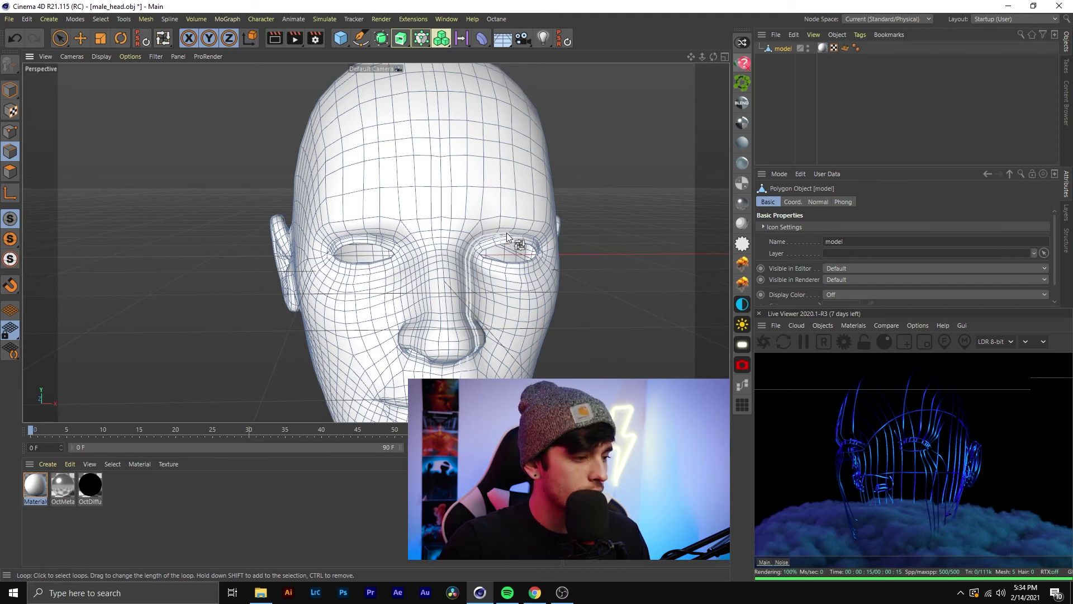
- In the male_head.obj scene, use Loop Selection to select the edge loop running across the brow and around both eyes
{"action": "scroll", "coordinate": [503, 196], "scroll_direction": "down", "scroll_amount": 3}
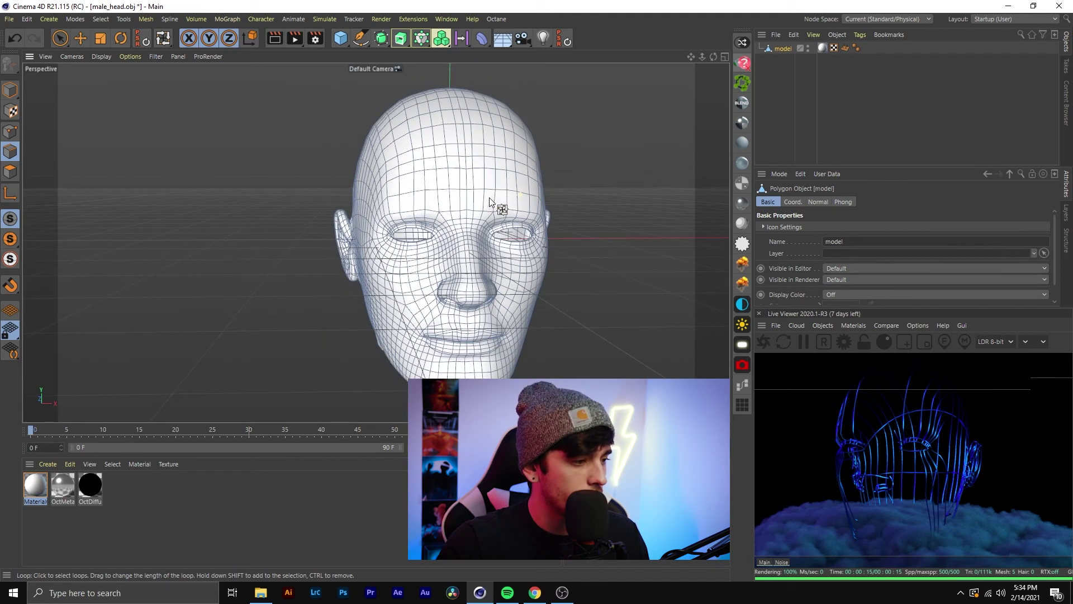
{"action": "mouse_move", "coordinate": [486, 204]}
{"action": "left_mouse_down", "text": "alt"}
{"action": "mouse_move", "coordinate": [508, 204]}
{"action": "mouse_move", "coordinate": [499, 204]}
{"action": "left_mouse_up", "text": "alt"}
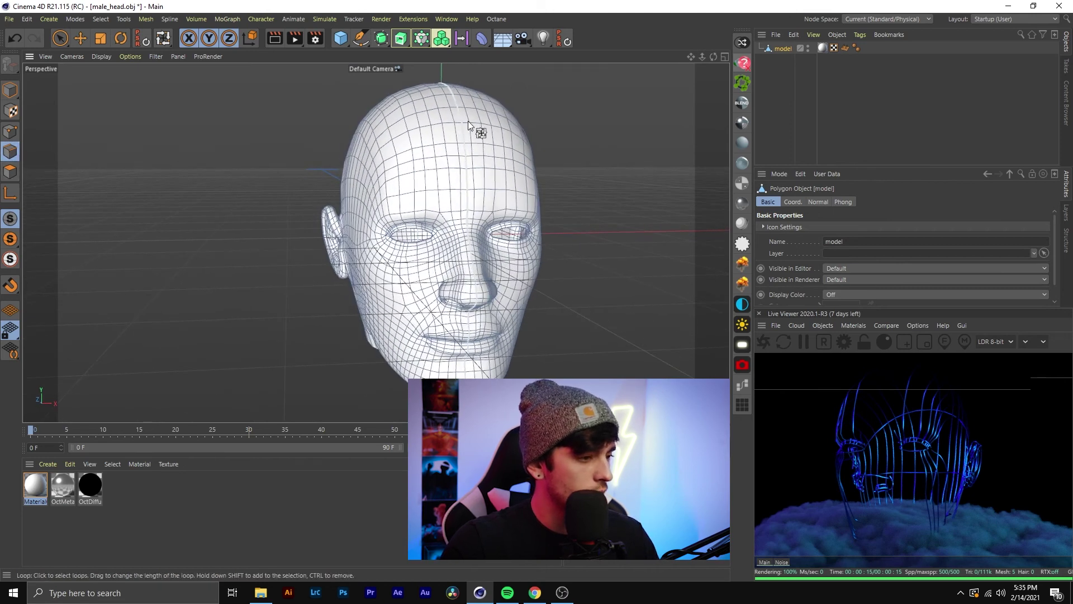
{"action": "left_click", "coordinate": [575, 142]}
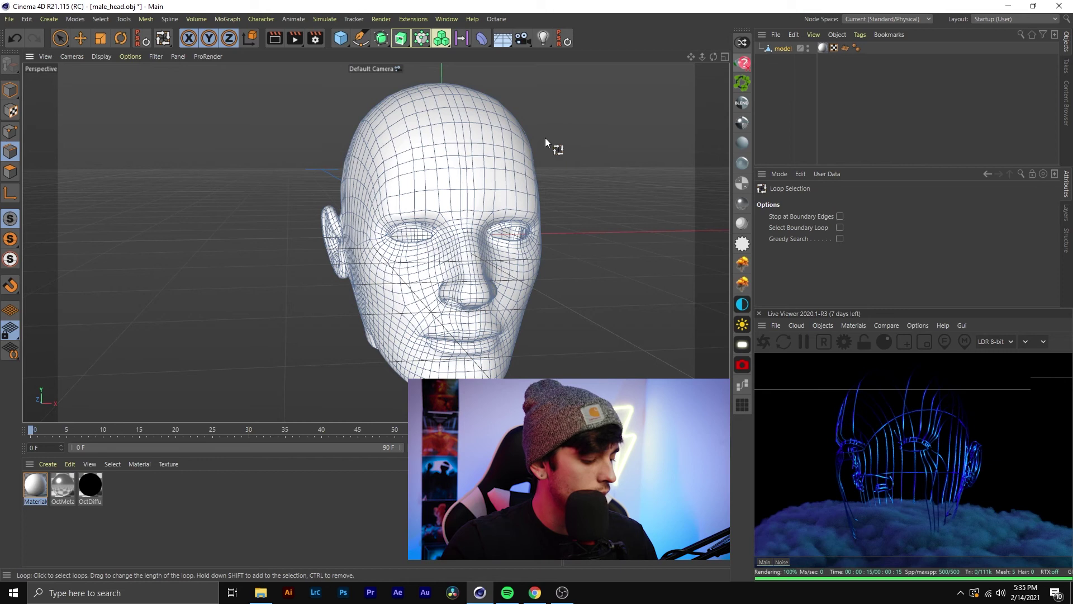
{"action": "key", "text": "u"}
{"action": "key", "text": "l"}
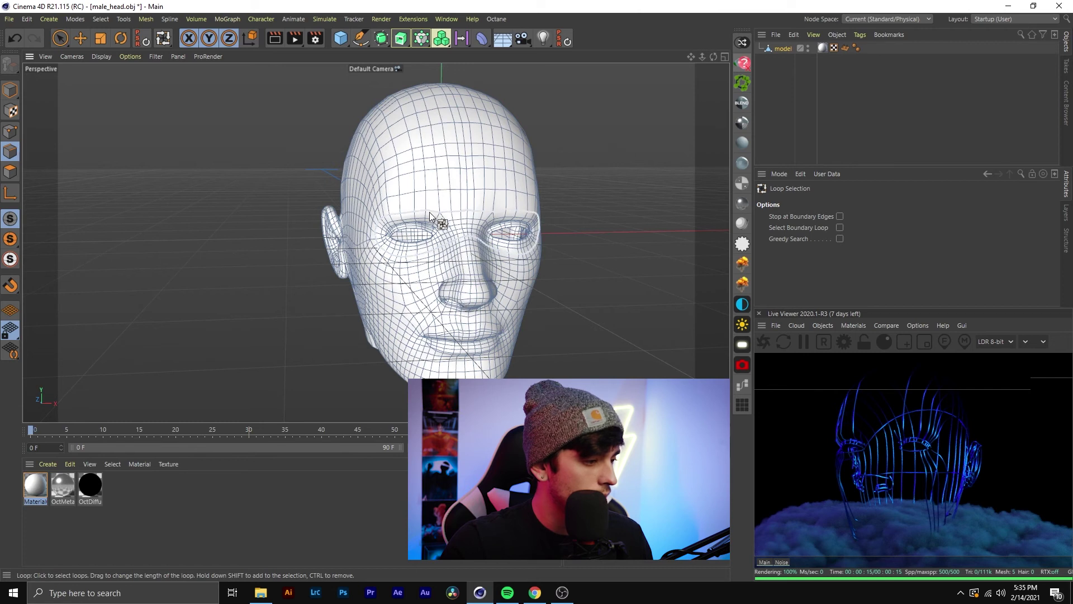
{"action": "scroll", "coordinate": [431, 215], "scroll_direction": "up", "scroll_amount": 5}
{"action": "left_click", "coordinate": [459, 220]}
{"action": "scroll", "coordinate": [503, 279], "scroll_direction": "up", "scroll_amount": 3}
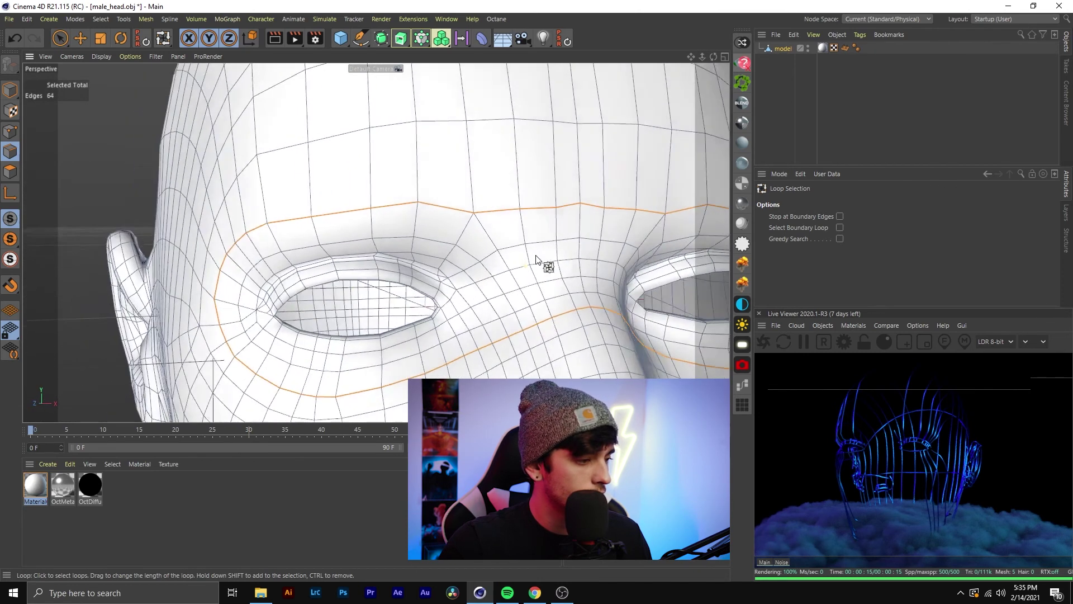
- Add the edge loops closer around each eye and two loops across the forehead to the selection
{"action": "left_click", "coordinate": [449, 246], "text": "shift"}
{"action": "left_click_drag", "start_coordinate": [572, 266], "coordinate": [531, 246], "text": "alt"}
{"action": "left_click", "coordinate": [654, 266], "text": "shift"}
{"action": "scroll", "coordinate": [533, 241], "scroll_direction": "down", "scroll_amount": 3}
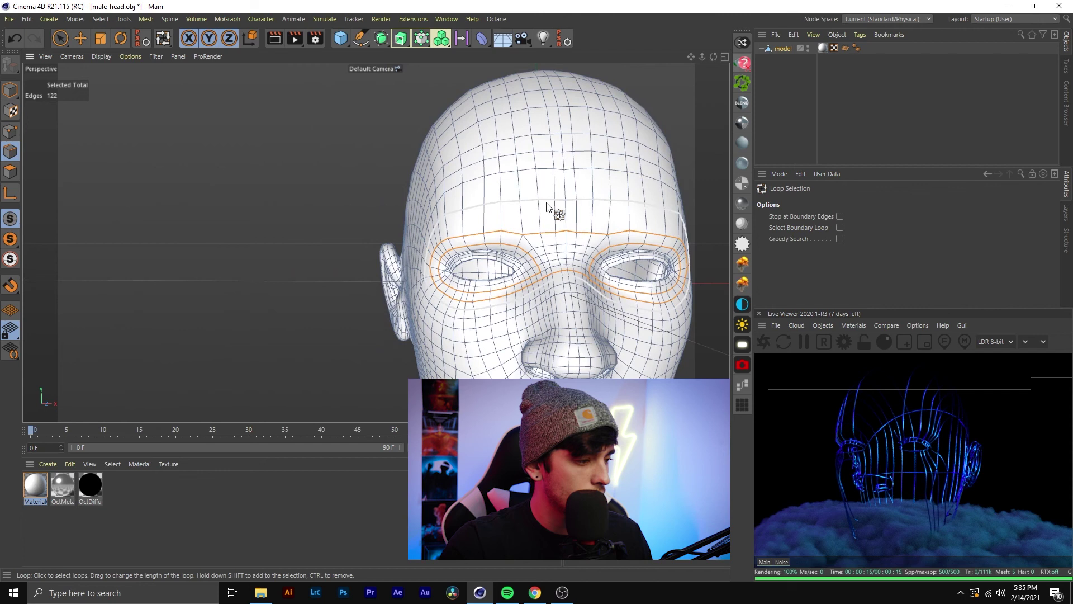
{"action": "left_click", "coordinate": [548, 200], "text": "shift"}
{"action": "left_click", "coordinate": [529, 171], "text": "shift"}
- Convert the selected edges to a spline and move it out of the head model's hierarchy
{"action": "right_click", "coordinate": [545, 236]}
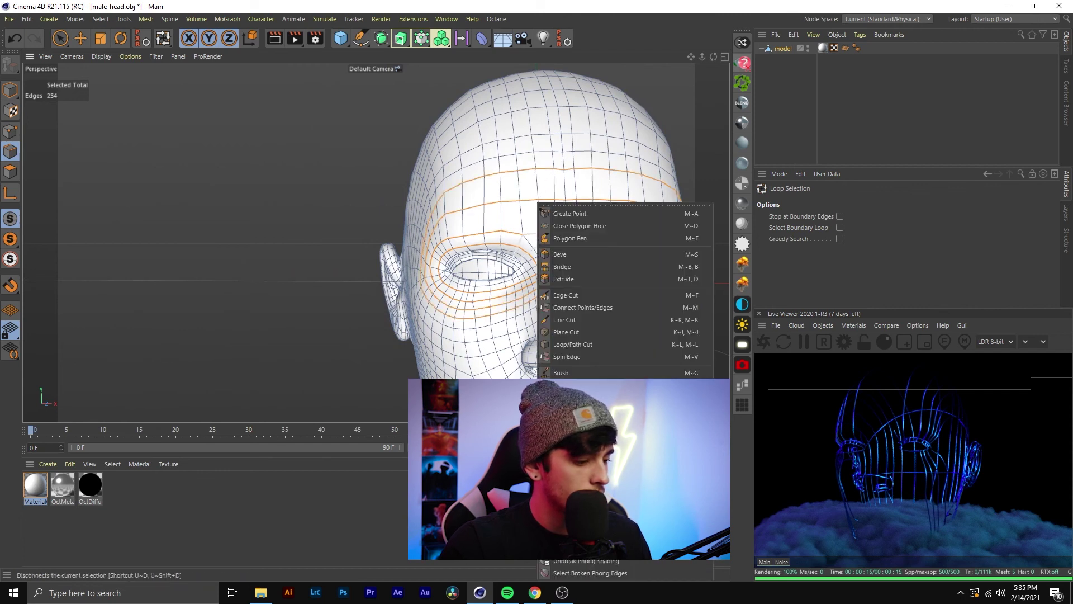
{"action": "left_click", "coordinate": [575, 495]}
{"action": "left_click", "coordinate": [760, 49]}
{"action": "left_click_drag", "start_coordinate": [779, 60], "coordinate": [778, 70]}
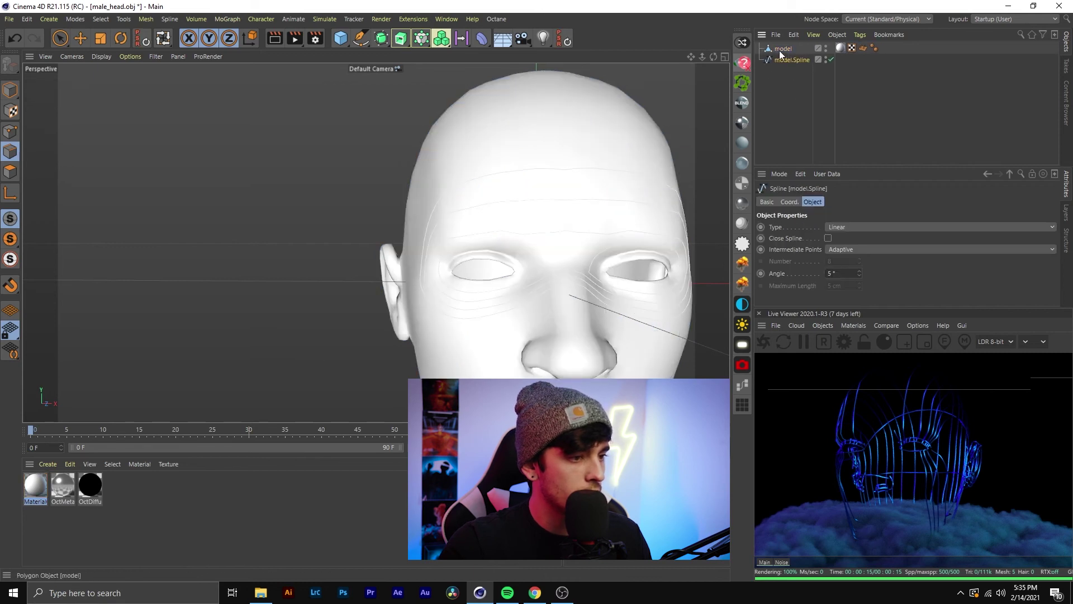
- Hide the head model so that only the extracted spline is displayed
{"action": "left_click", "coordinate": [826, 48]}
{"action": "left_click", "coordinate": [786, 118]}
{"action": "left_click_drag", "start_coordinate": [582, 178], "coordinate": [518, 257], "text": "alt"}
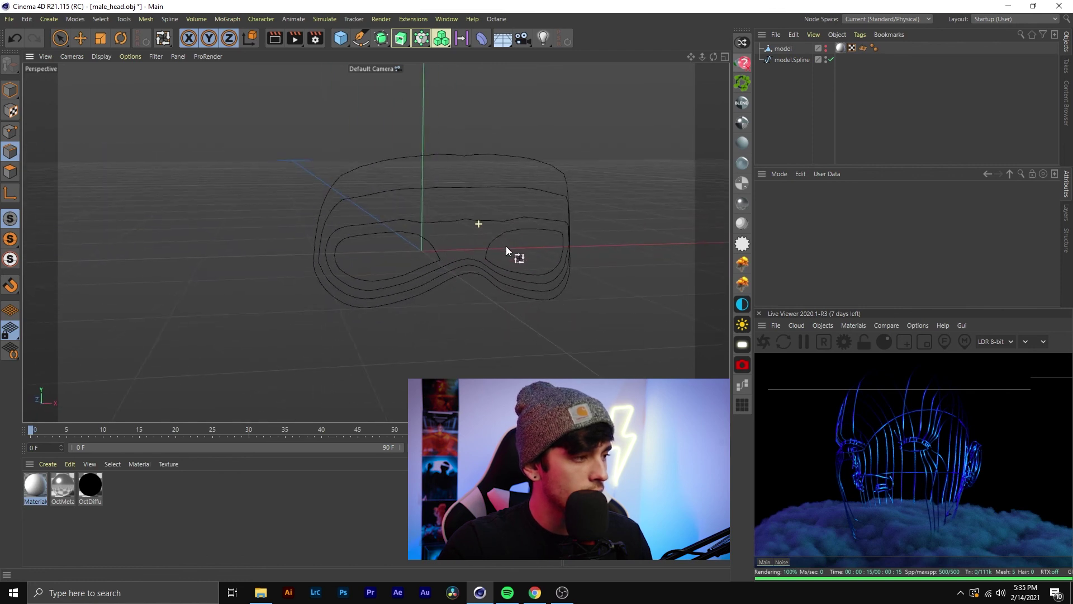
- Add a Sweep object and make the extracted head spline its child
{"action": "left_click", "coordinate": [394, 38]}
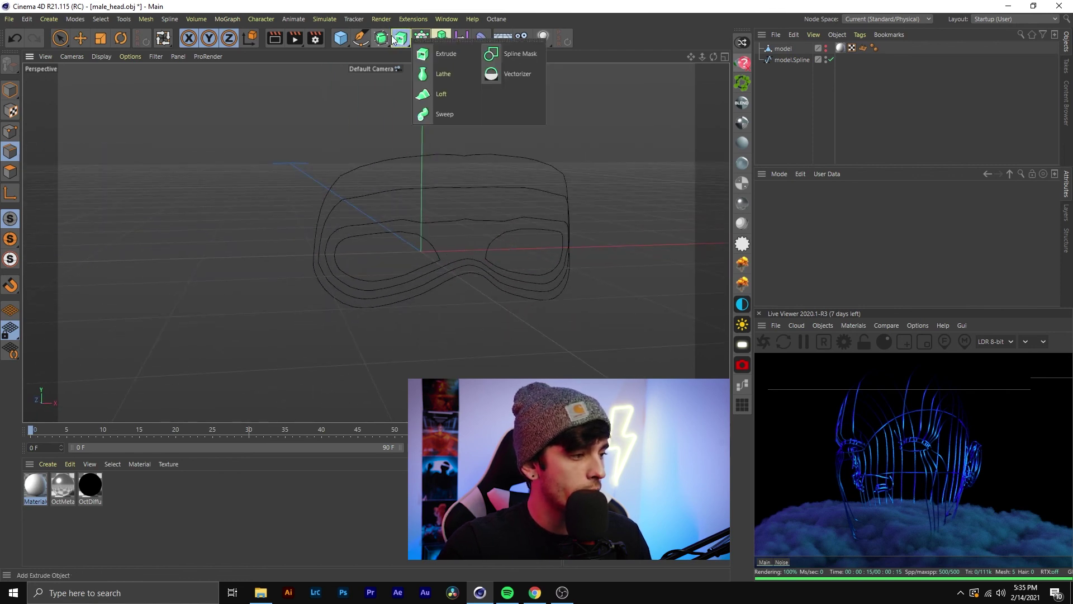
{"action": "left_click", "coordinate": [457, 117]}
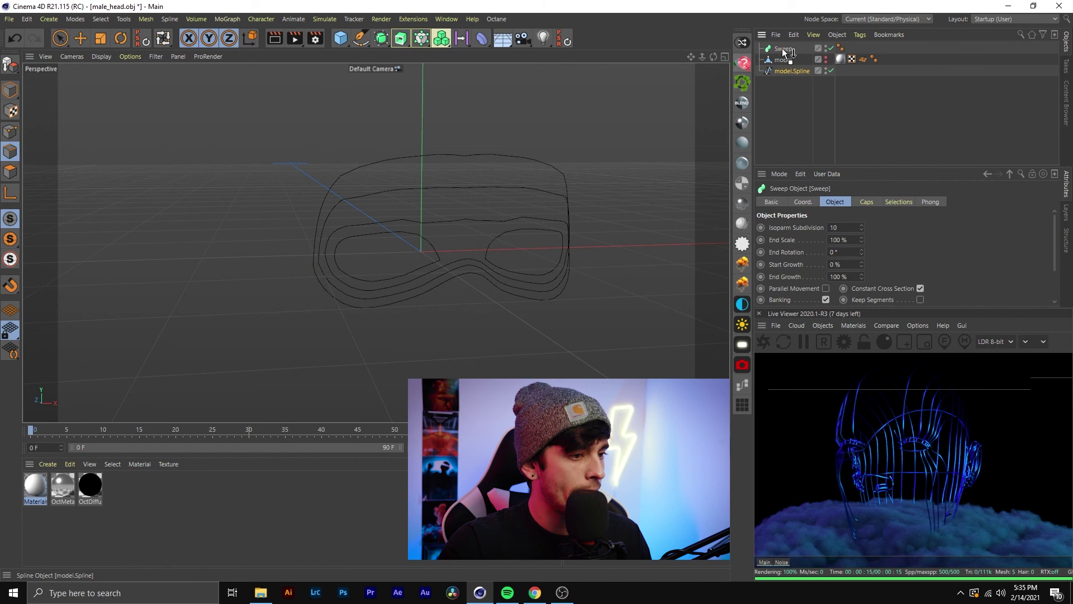
{"action": "left_click_drag", "start_coordinate": [785, 52], "coordinate": [785, 50]}
- Create a Circle spline and nest it inside the Sweep above the head spline as the sweep profile
{"action": "left_click", "coordinate": [385, 41]}
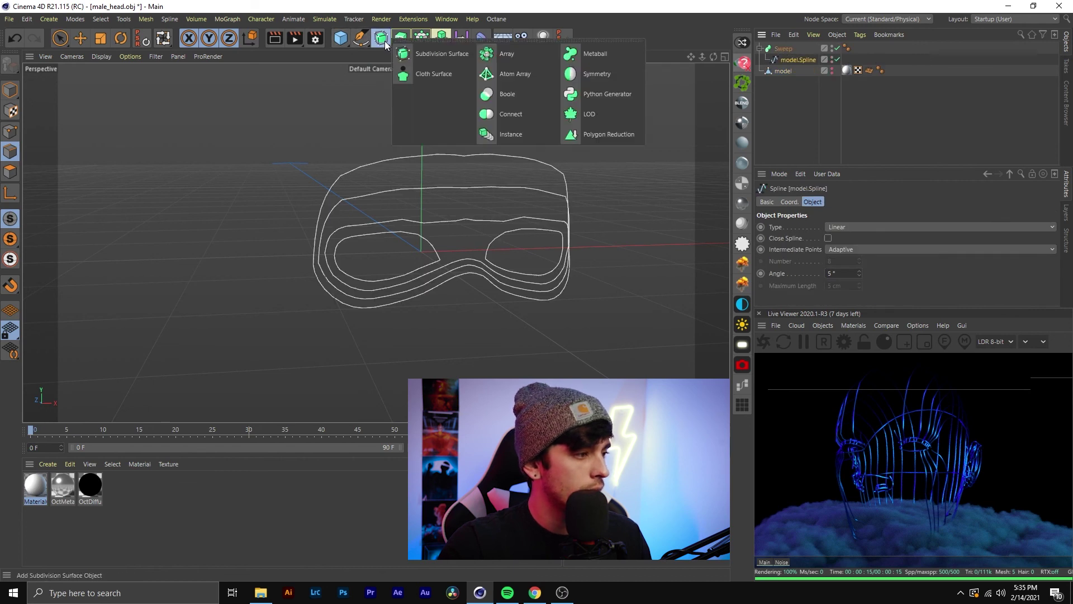
{"action": "left_click", "coordinate": [360, 44]}
{"action": "left_click", "coordinate": [499, 77]}
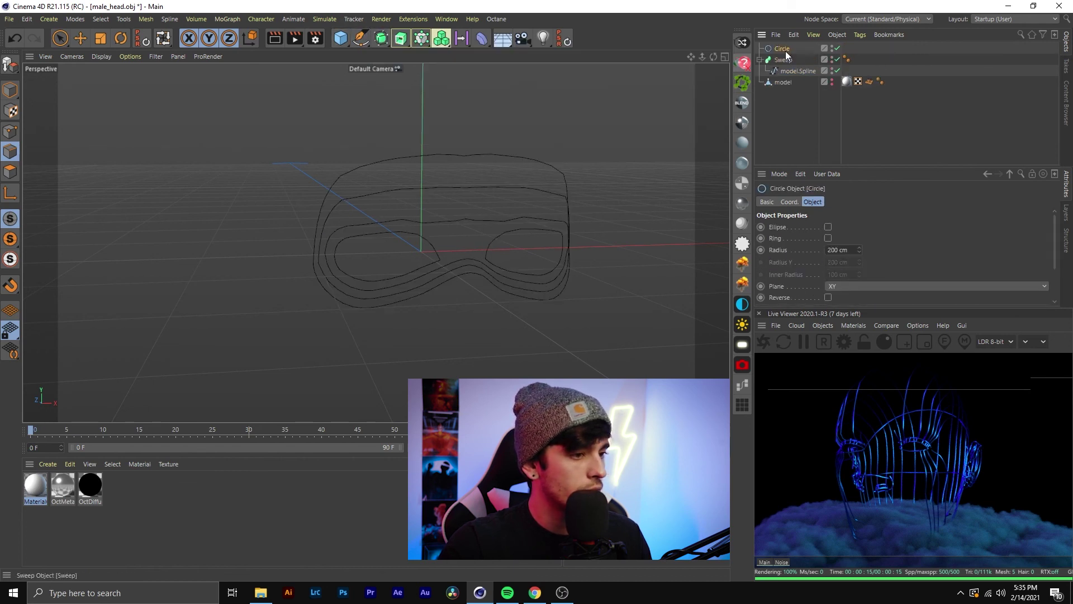
{"action": "left_click_drag", "start_coordinate": [788, 66], "coordinate": [790, 62]}
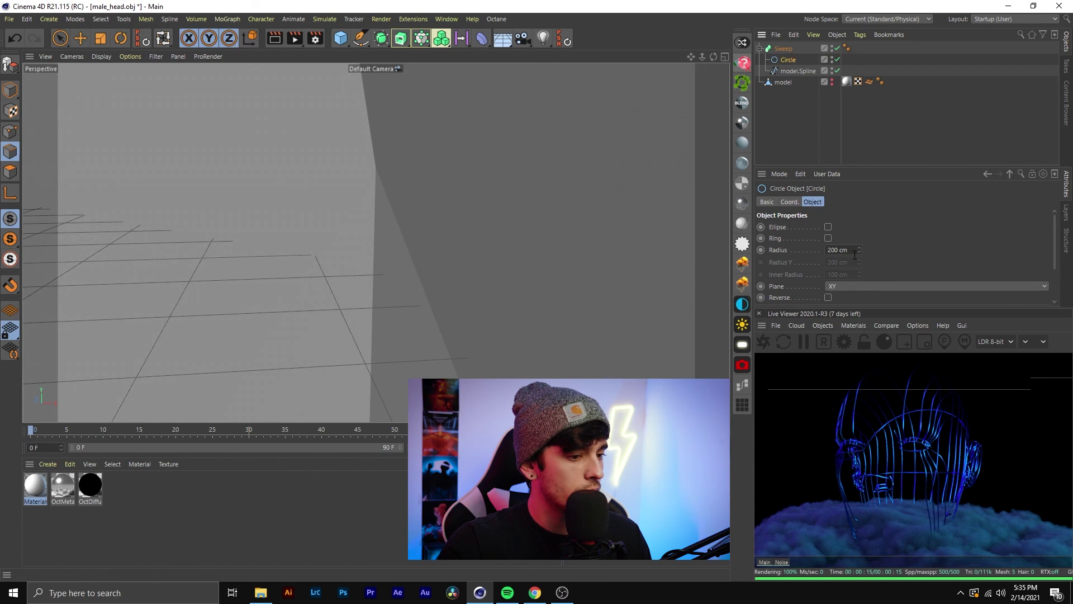
- Set the profile circle's radius to 0.1 cm so the sweep forms thin tubes
{"action": "left_click_drag", "start_coordinate": [859, 249], "coordinate": [860, 361]}
{"action": "left_click_drag", "start_coordinate": [859, 249], "coordinate": [590, 203]}
{"action": "type", "text": ".1"}
{"action": "key", "text": "Return"}
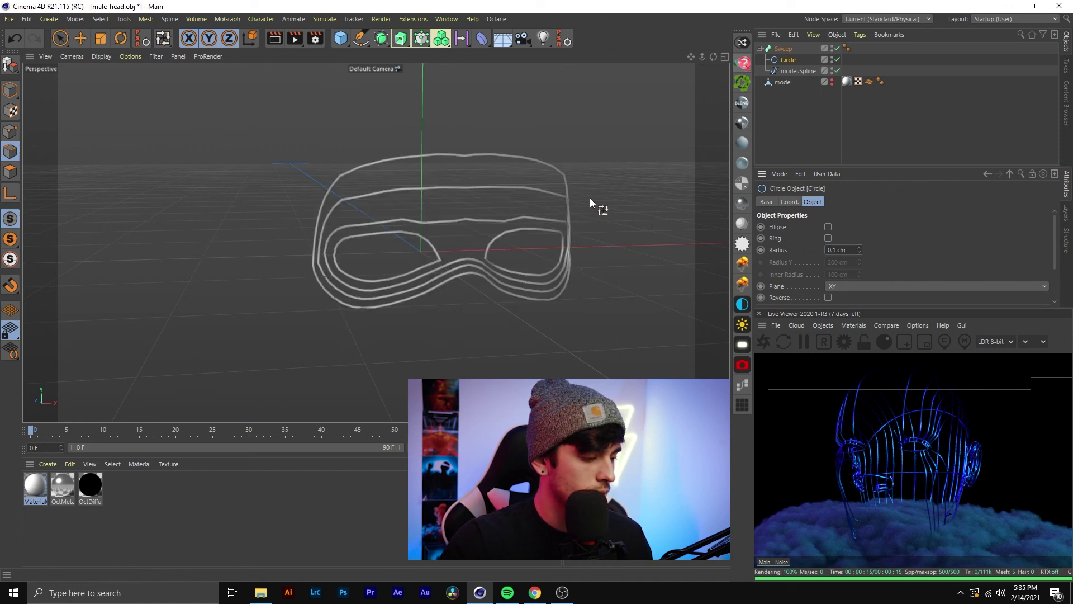
- Examine the swept tubes around the eyes and forehead from several angles
{"action": "left_click_drag", "start_coordinate": [422, 232], "coordinate": [436, 251], "text": "alt"}
{"action": "right_click_drag", "start_coordinate": [435, 250], "coordinate": [481, 253], "text": "alt"}
{"action": "left_click_drag", "start_coordinate": [437, 265], "coordinate": [494, 257], "text": "alt"}
{"action": "right_click_drag", "start_coordinate": [494, 257], "coordinate": [464, 282], "text": "alt"}
{"action": "middle_click_drag", "start_coordinate": [464, 281], "coordinate": [441, 311], "text": "alt"}
{"action": "left_click_drag", "start_coordinate": [384, 262], "coordinate": [433, 252], "text": "alt"}
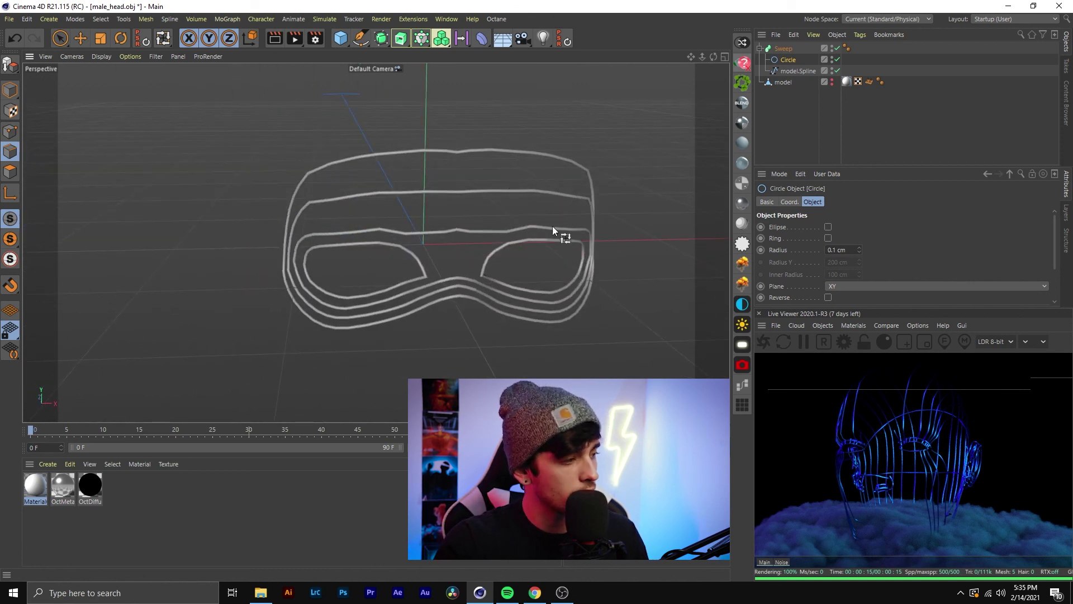
{"action": "key", "text": "u"}
{"action": "key", "text": "l"}
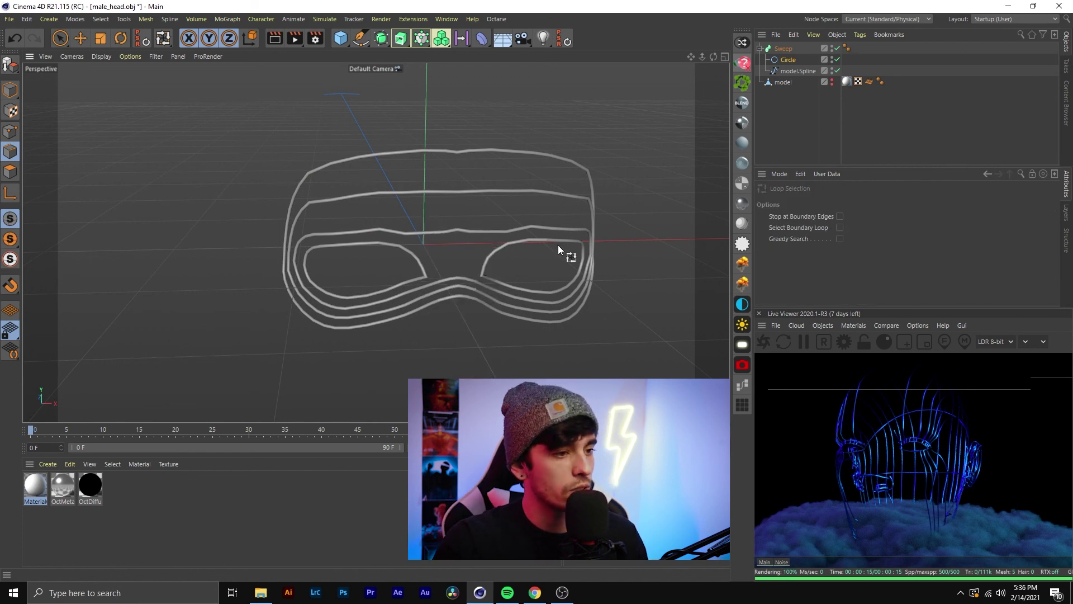
{"action": "left_click_drag", "start_coordinate": [581, 246], "coordinate": [550, 220], "text": "alt"}
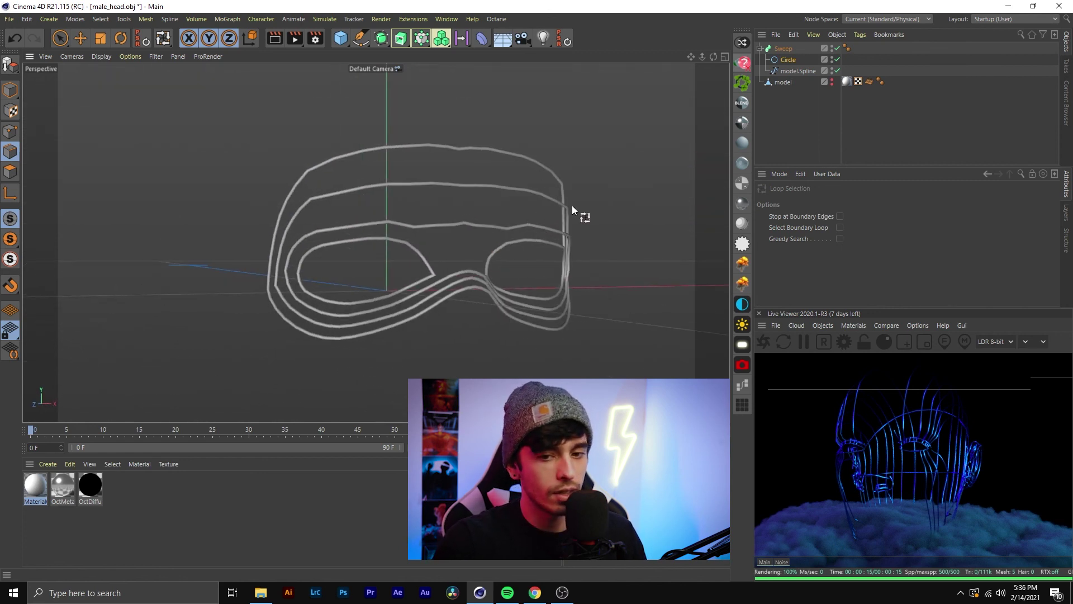